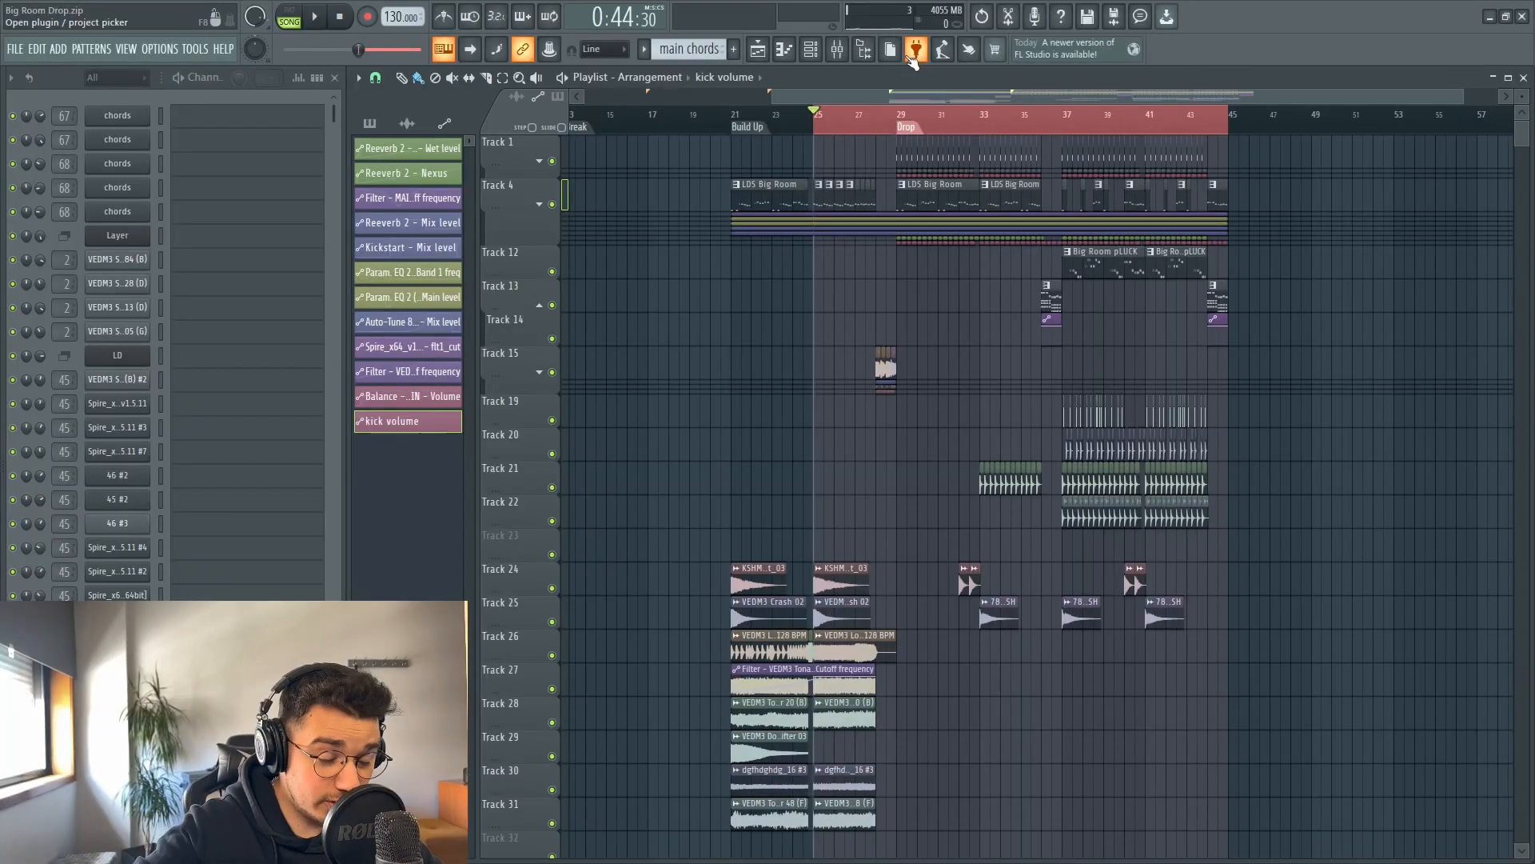
- Play the Big Room arrangement from bar 25 through the build-up and drop
{"action": "key", "text": "space"}
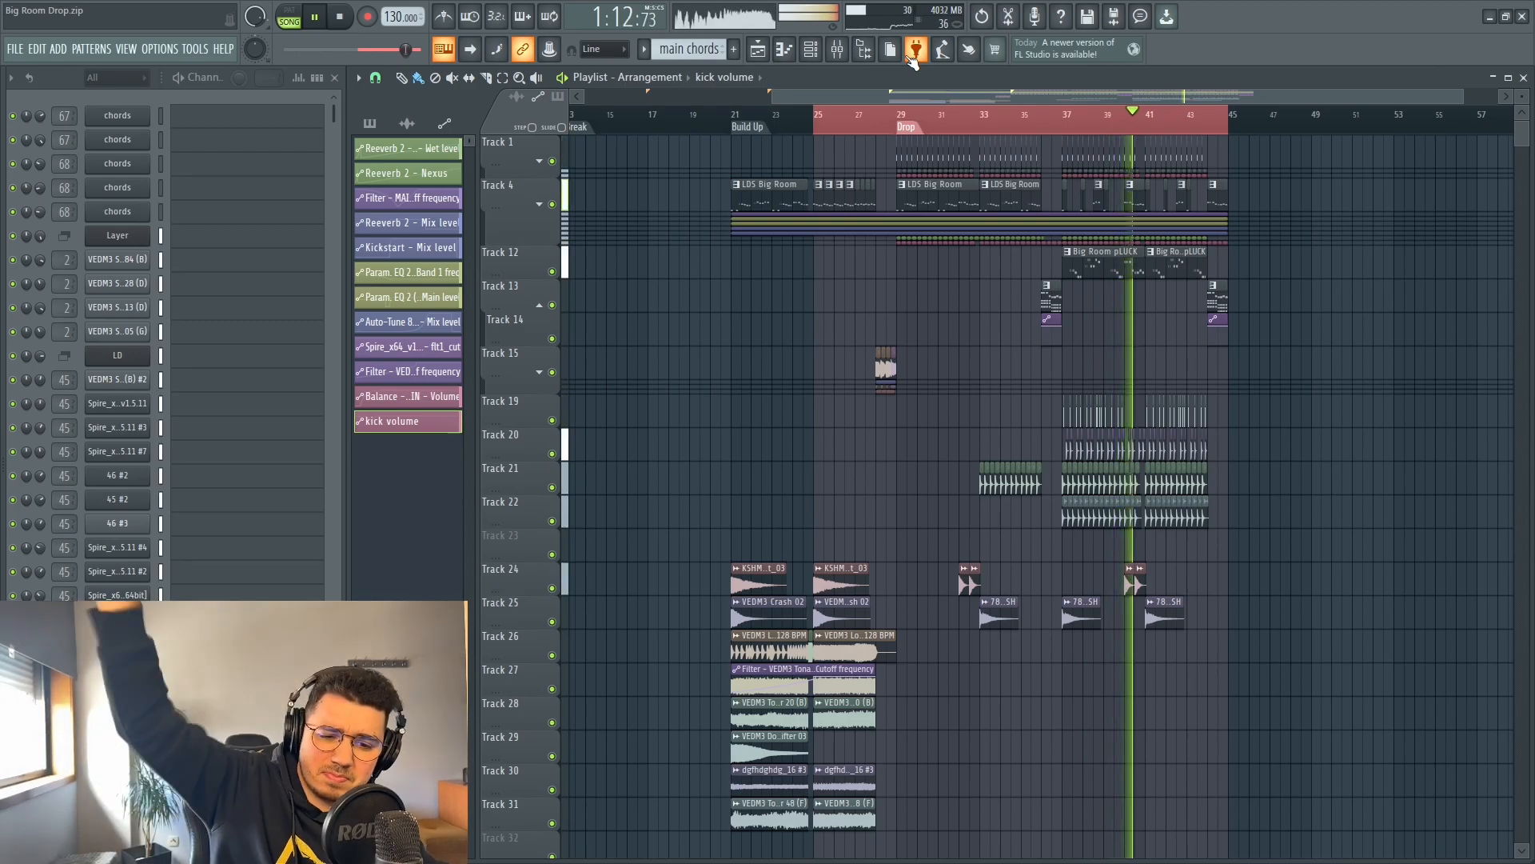
{"action": "key", "text": "space"}
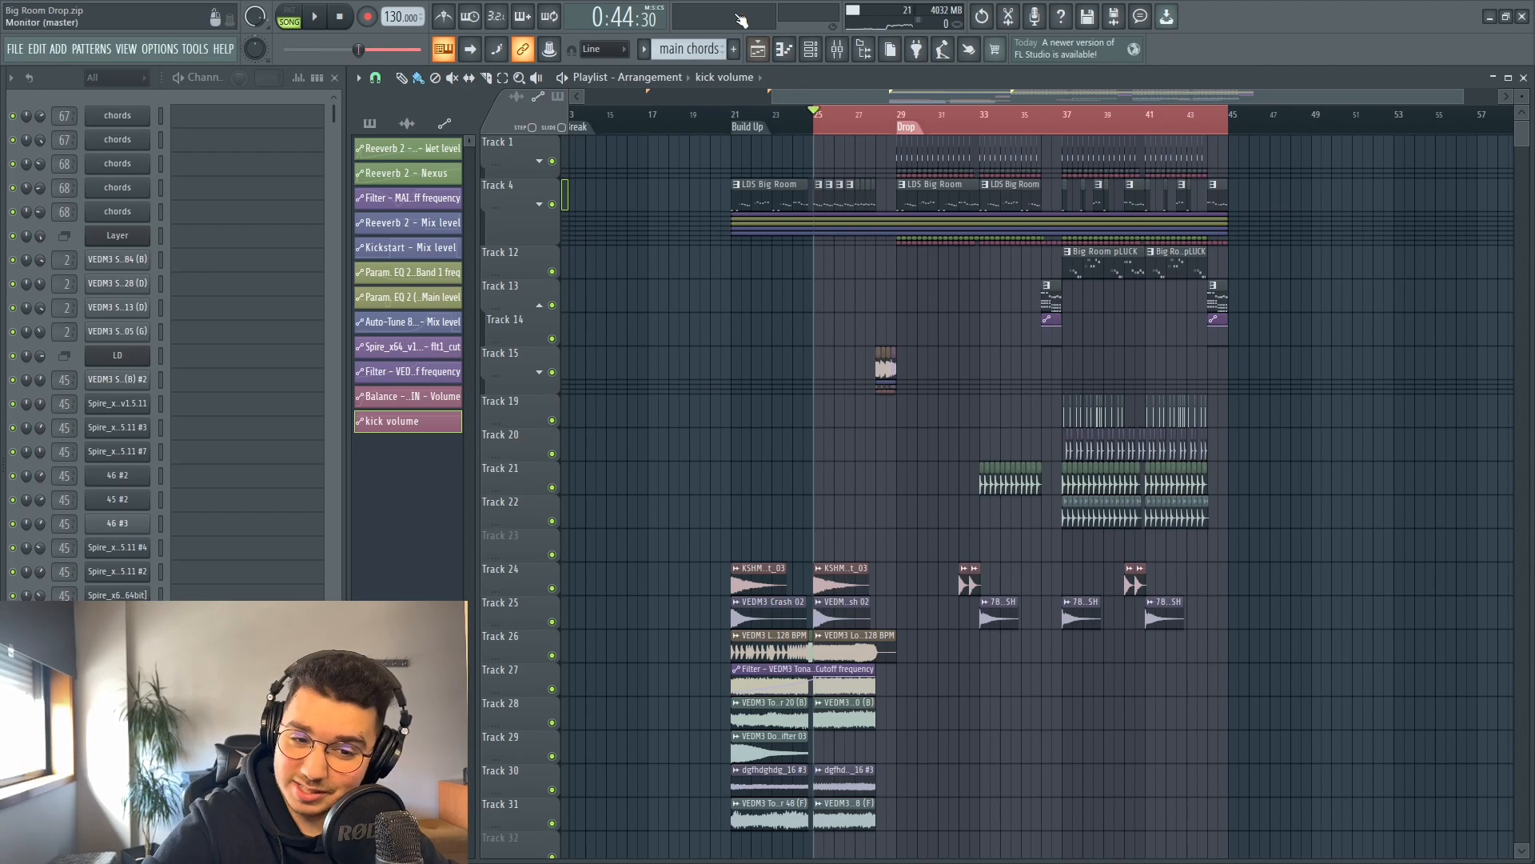
{"action": "scroll", "coordinate": [960, 296], "scroll_direction": "down", "scroll_amount": 3}
{"action": "scroll", "coordinate": [1024, 339], "scroll_direction": "up", "scroll_amount": 3}
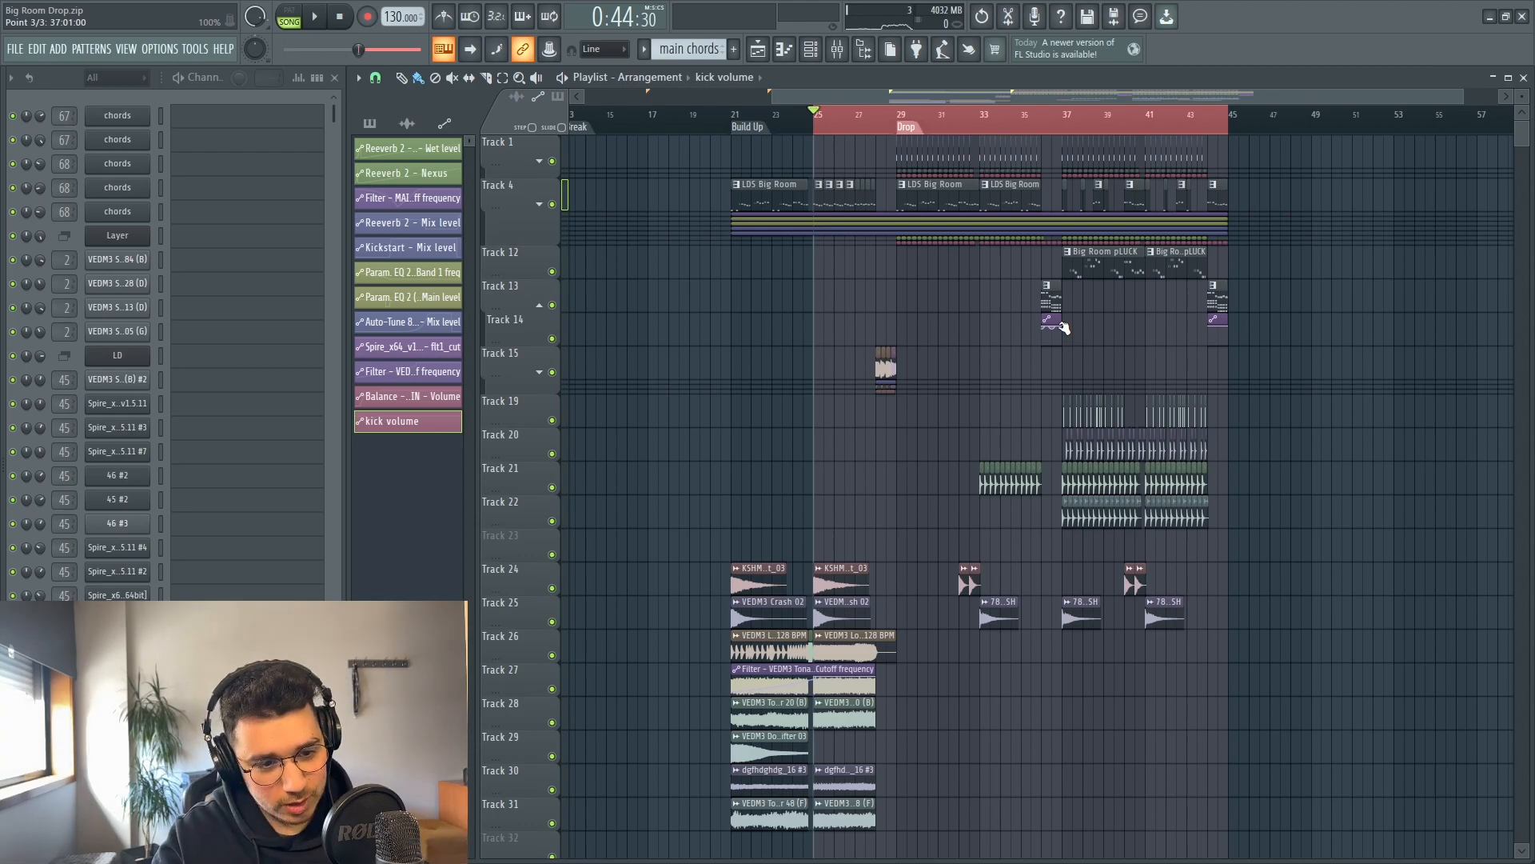
- Solo the short kick clips on Track 1 and play them from the Drop marker at bar 29
{"action": "scroll", "coordinate": [652, 146], "scroll_direction": "up", "scroll_amount": 6}
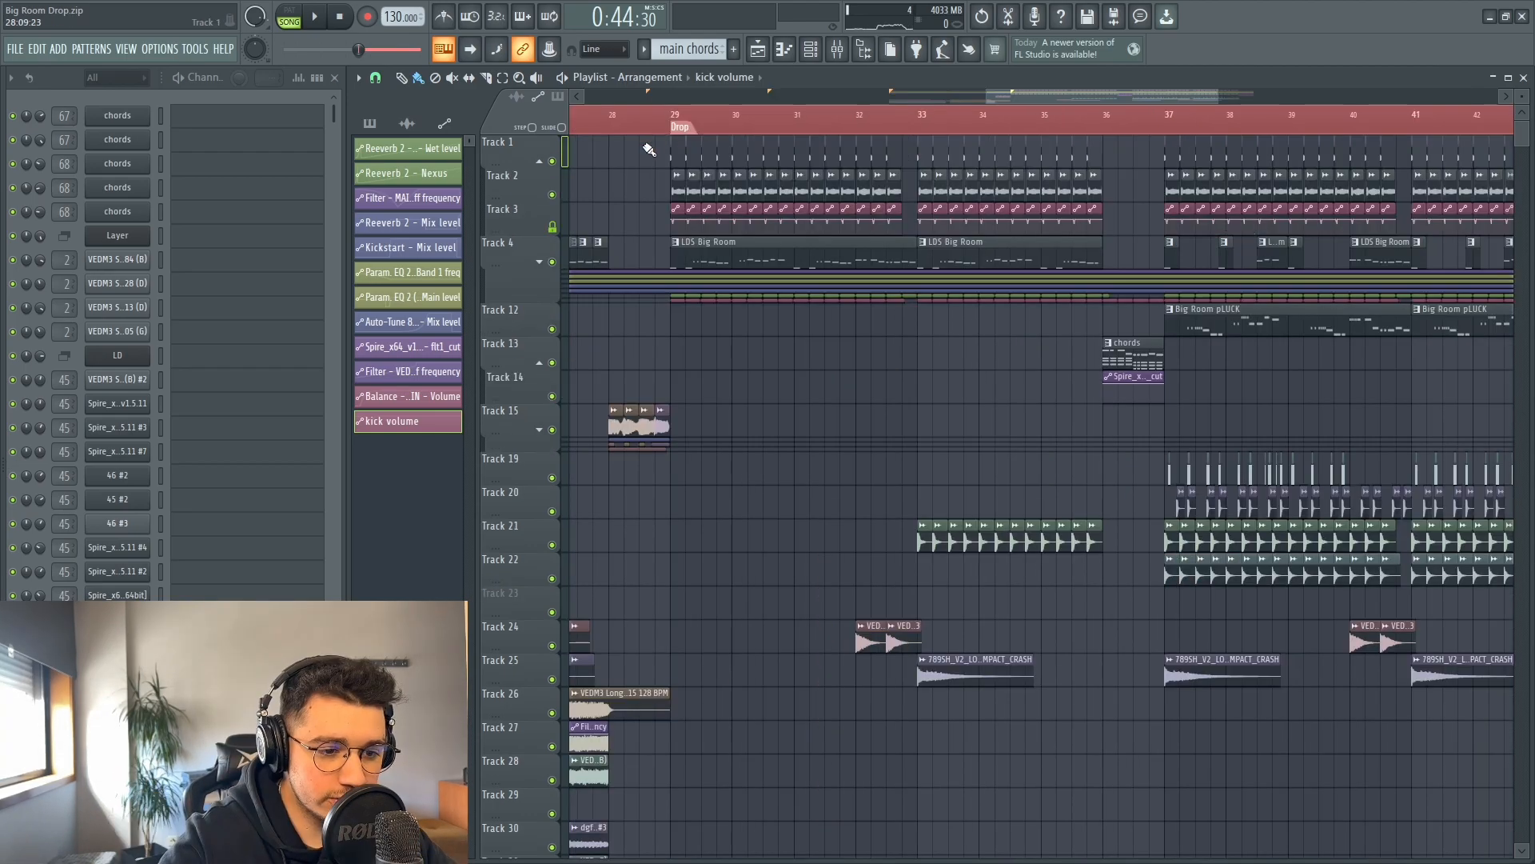
{"action": "scroll", "coordinate": [682, 210], "scroll_direction": "up", "scroll_amount": 5}
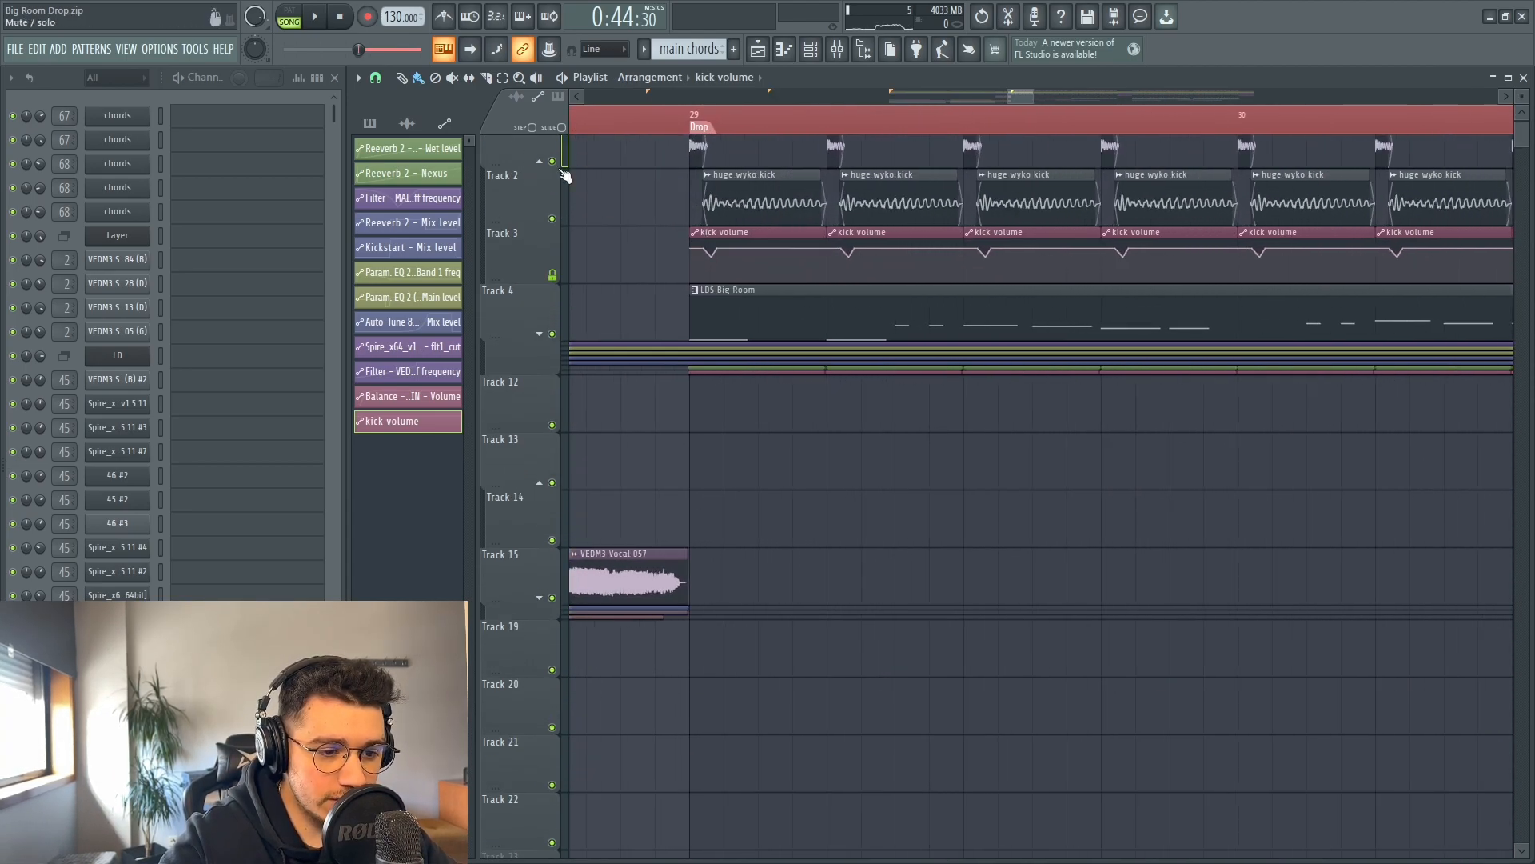
{"action": "scroll", "coordinate": [736, 126], "scroll_direction": "up", "scroll_amount": 2}
{"action": "scroll", "coordinate": [736, 127], "scroll_direction": "down", "scroll_amount": 3}
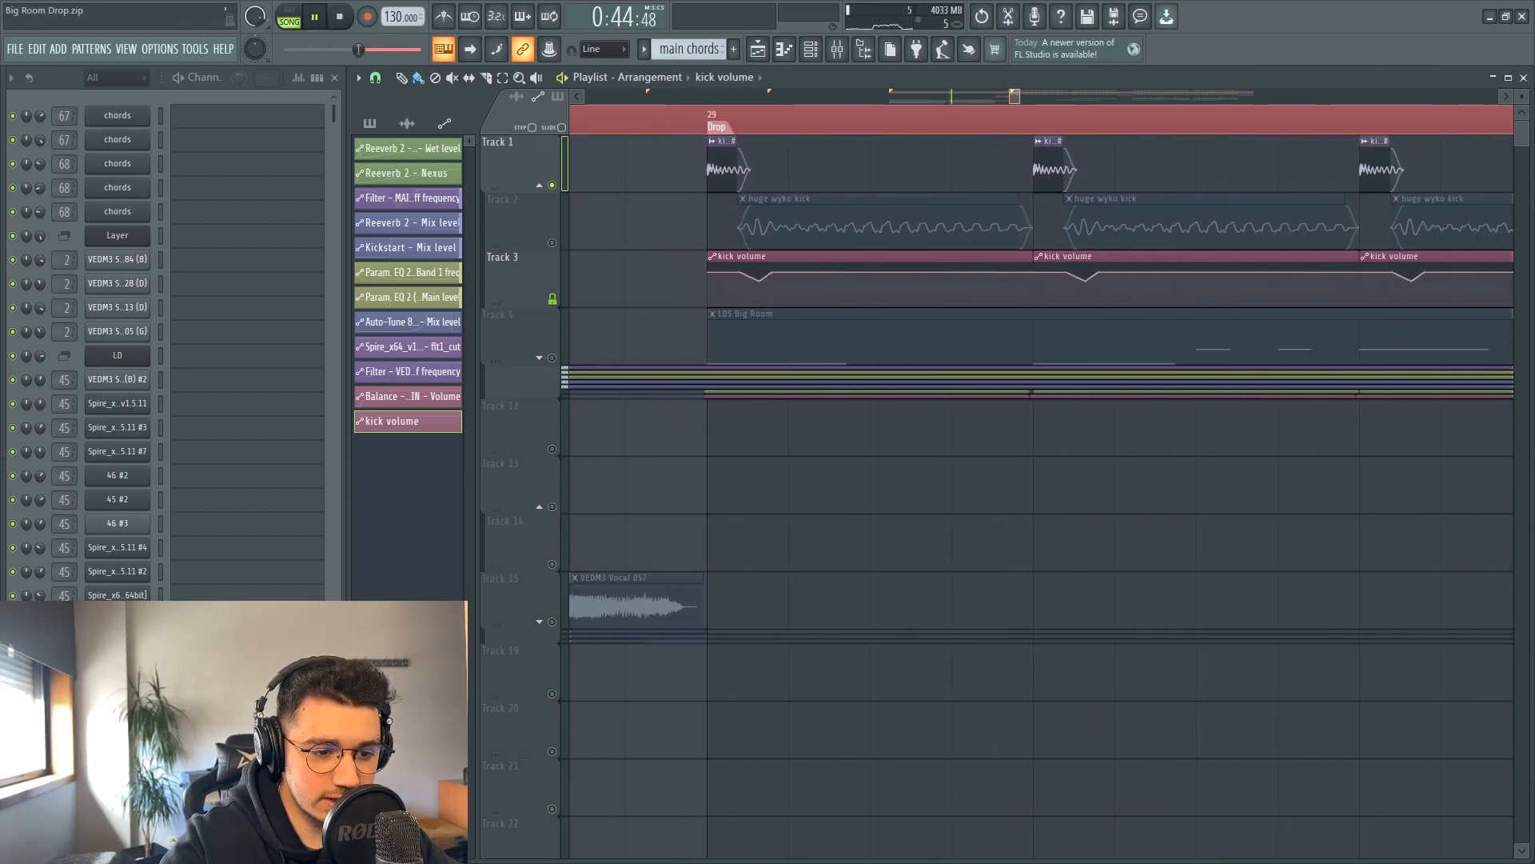
{"action": "left_click", "coordinate": [738, 125]}
{"action": "key", "text": "space"}
{"action": "scroll", "coordinate": [737, 125], "scroll_direction": "down", "scroll_amount": 4}
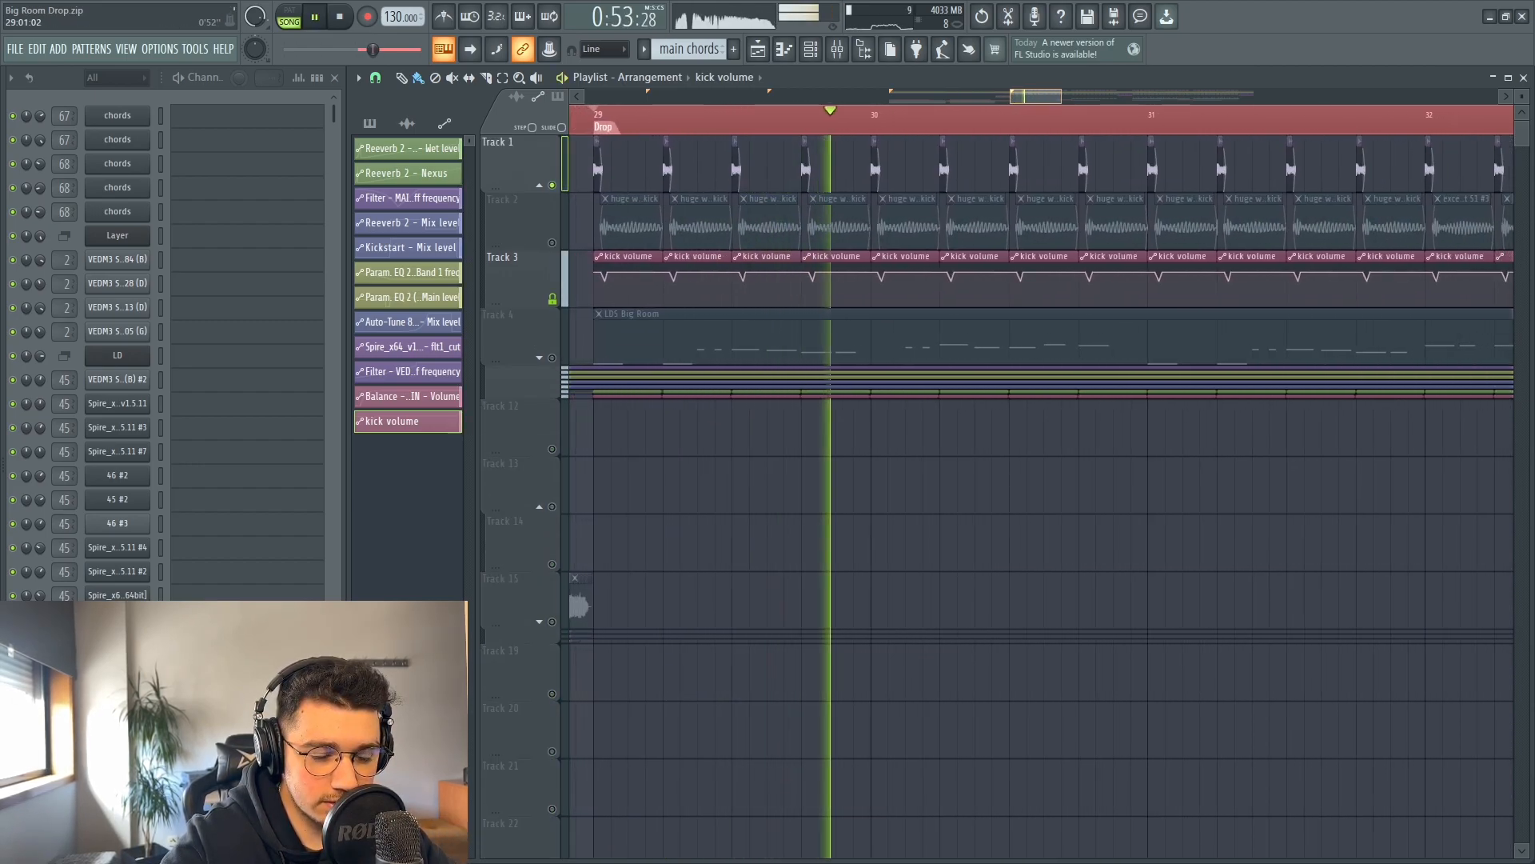
{"action": "scroll", "coordinate": [755, 114], "scroll_direction": "down", "scroll_amount": 3}
{"action": "key", "text": "space"}
{"action": "scroll", "coordinate": [758, 117], "scroll_direction": "up", "scroll_amount": 1}
{"action": "left_click_drag", "start_coordinate": [1049, 97], "coordinate": [1039, 97]}
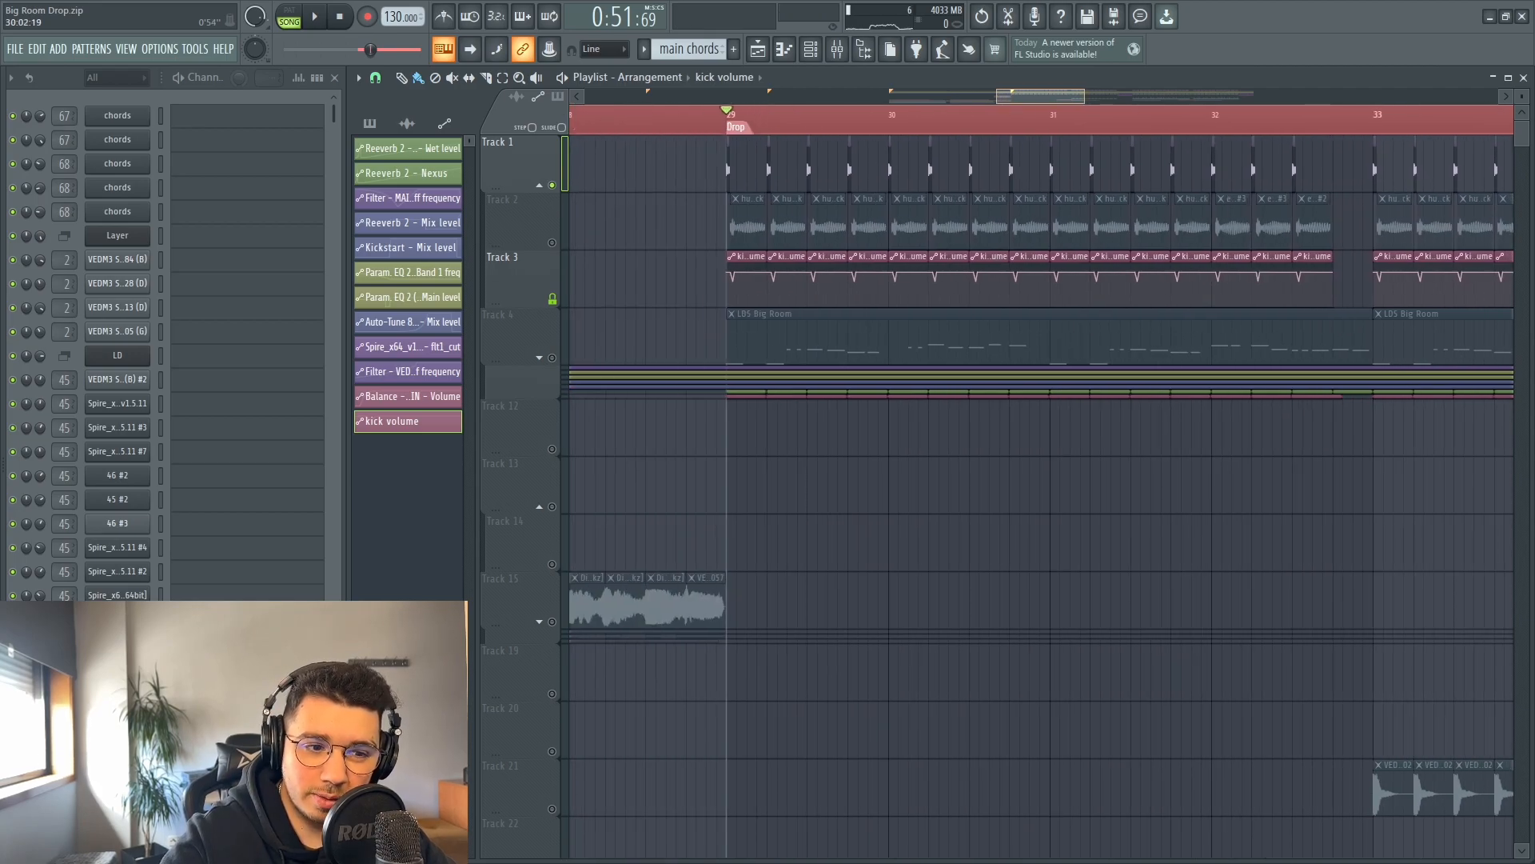
- Unmute Track 2, mute Track 1, and play the huge wyko kick clips from the drop
{"action": "left_click", "coordinate": [552, 244]}
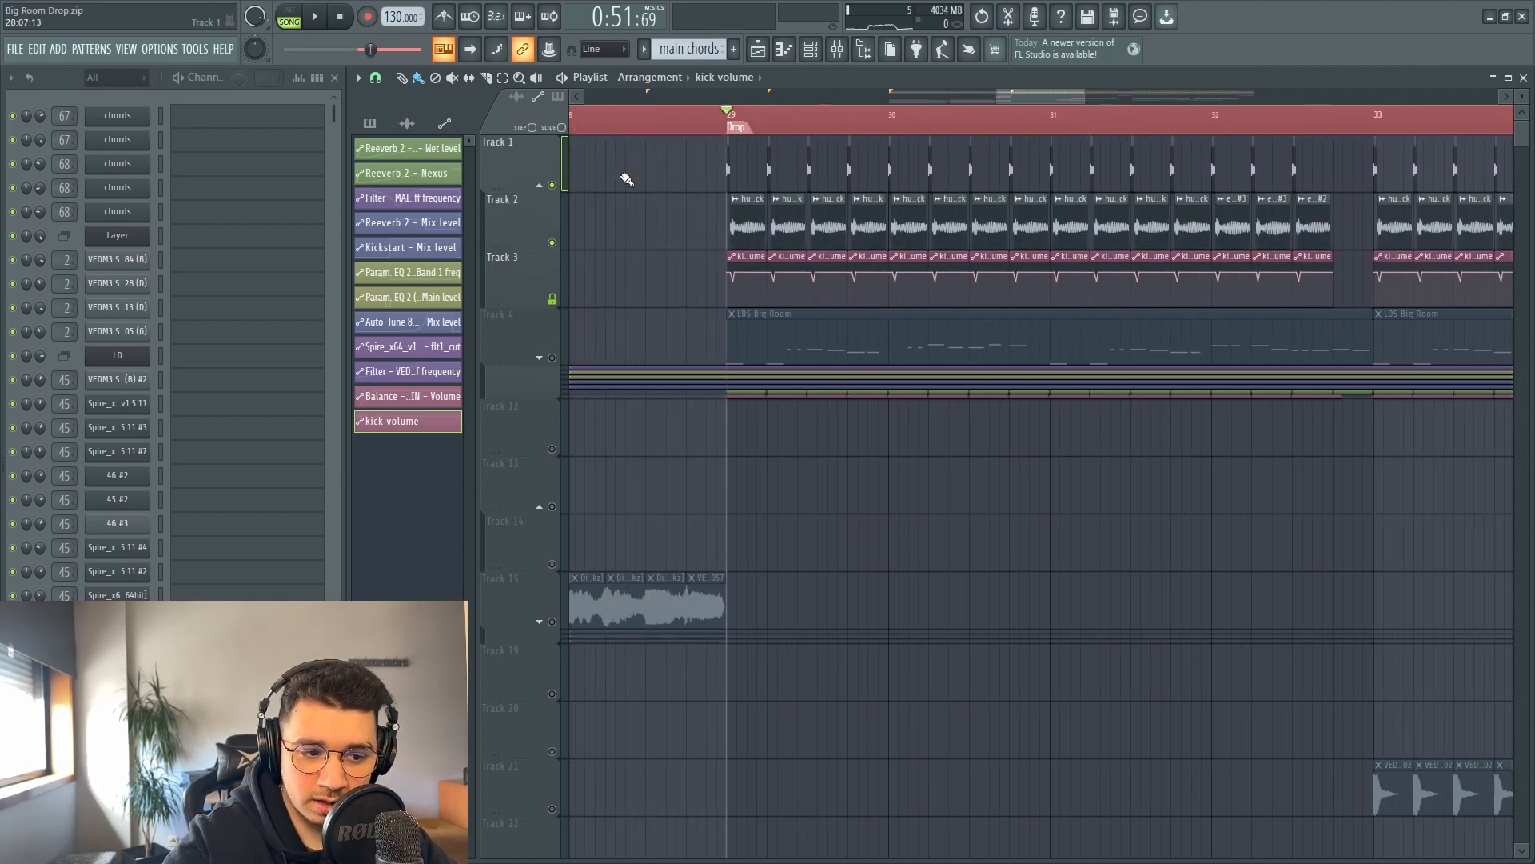
{"action": "left_click", "coordinate": [553, 187]}
{"action": "key", "text": "space"}
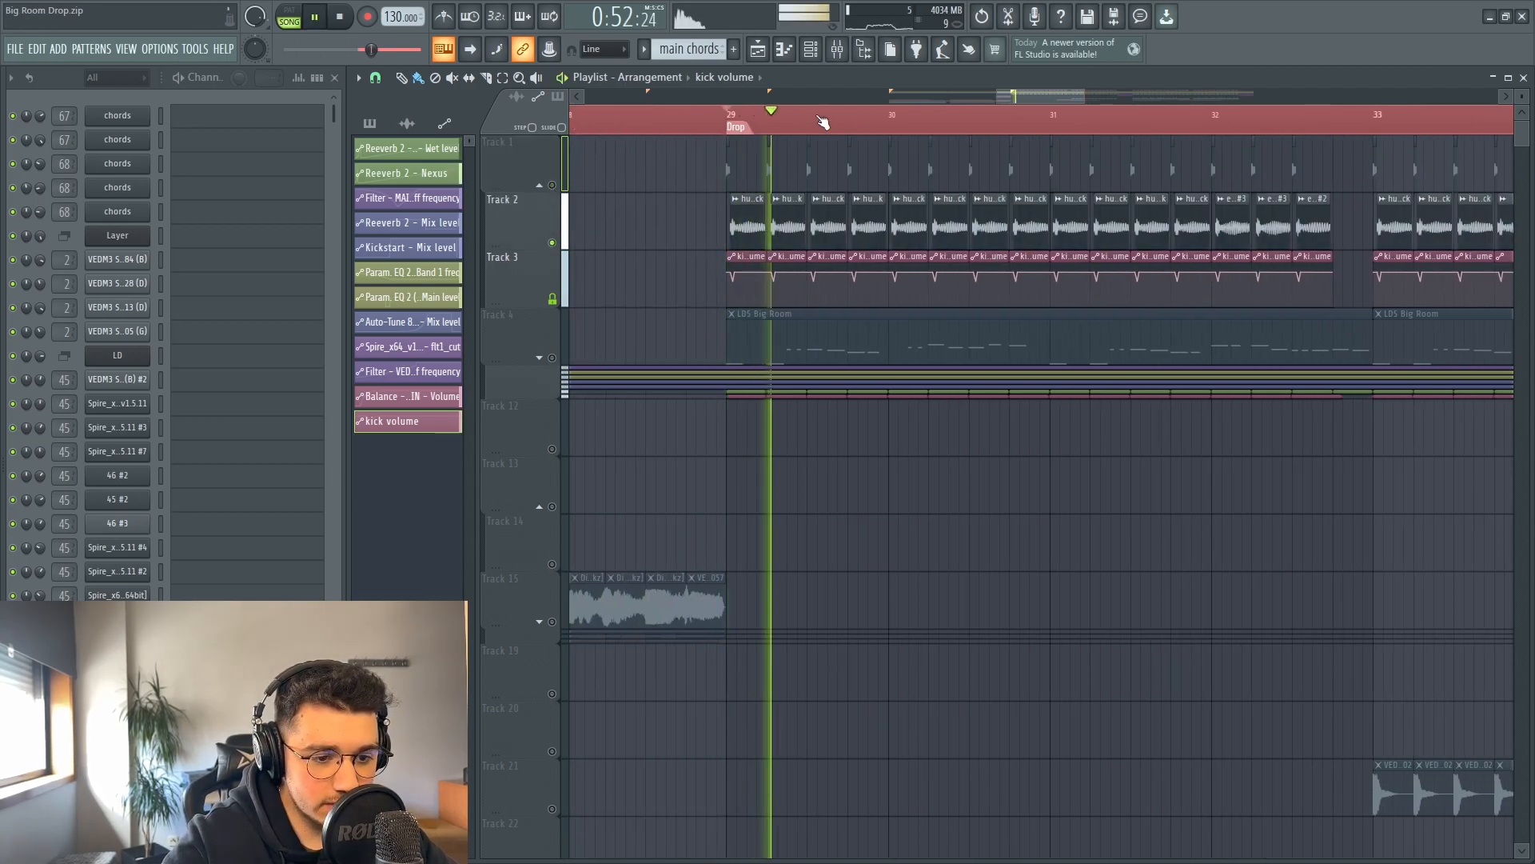
{"action": "left_click_drag", "start_coordinate": [1041, 97], "coordinate": [1060, 97]}
{"action": "key", "text": "space"}
- Select the first run of huge wyko kick clips on Track 2 and extend their starts back to bar 29's beat grid
{"action": "left_click_drag", "start_coordinate": [1128, 225], "coordinate": [534, 237]}
{"action": "scroll", "coordinate": [625, 227], "scroll_direction": "up", "scroll_amount": 4}
{"action": "key", "text": "space"}
{"action": "left_click_drag", "start_coordinate": [1020, 96], "coordinate": [1019, 82]}
{"action": "key", "text": "space"}
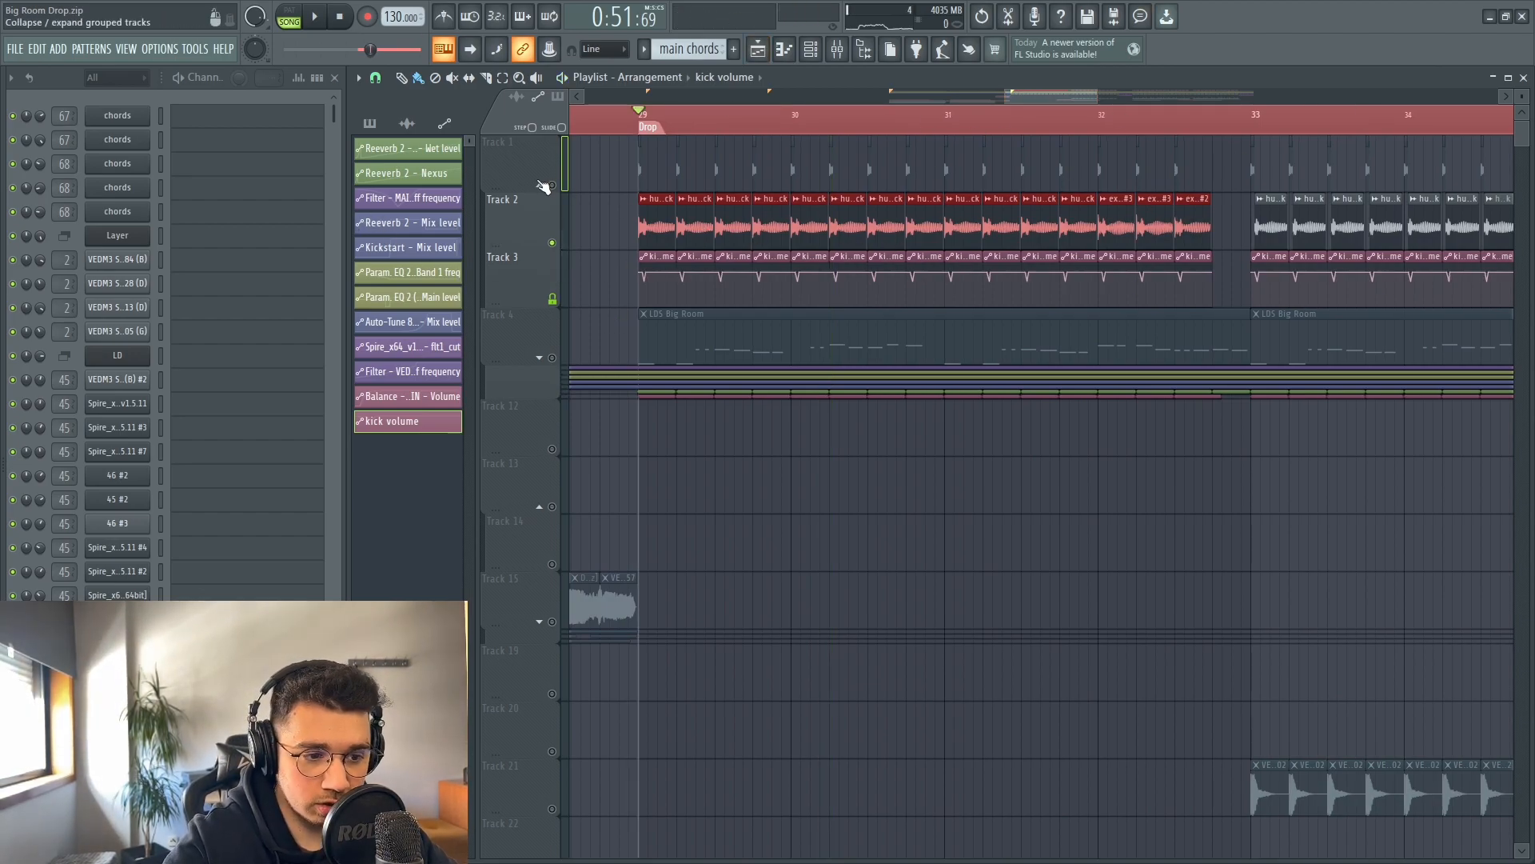
- Undo the kick clip resize and play the Track 1 and Track 2 kick layers together from the drop
{"action": "key", "text": "ctrl+z"}
{"action": "key", "text": "ctrl+z"}
{"action": "scroll", "coordinate": [632, 260], "scroll_direction": "up", "scroll_amount": 3}
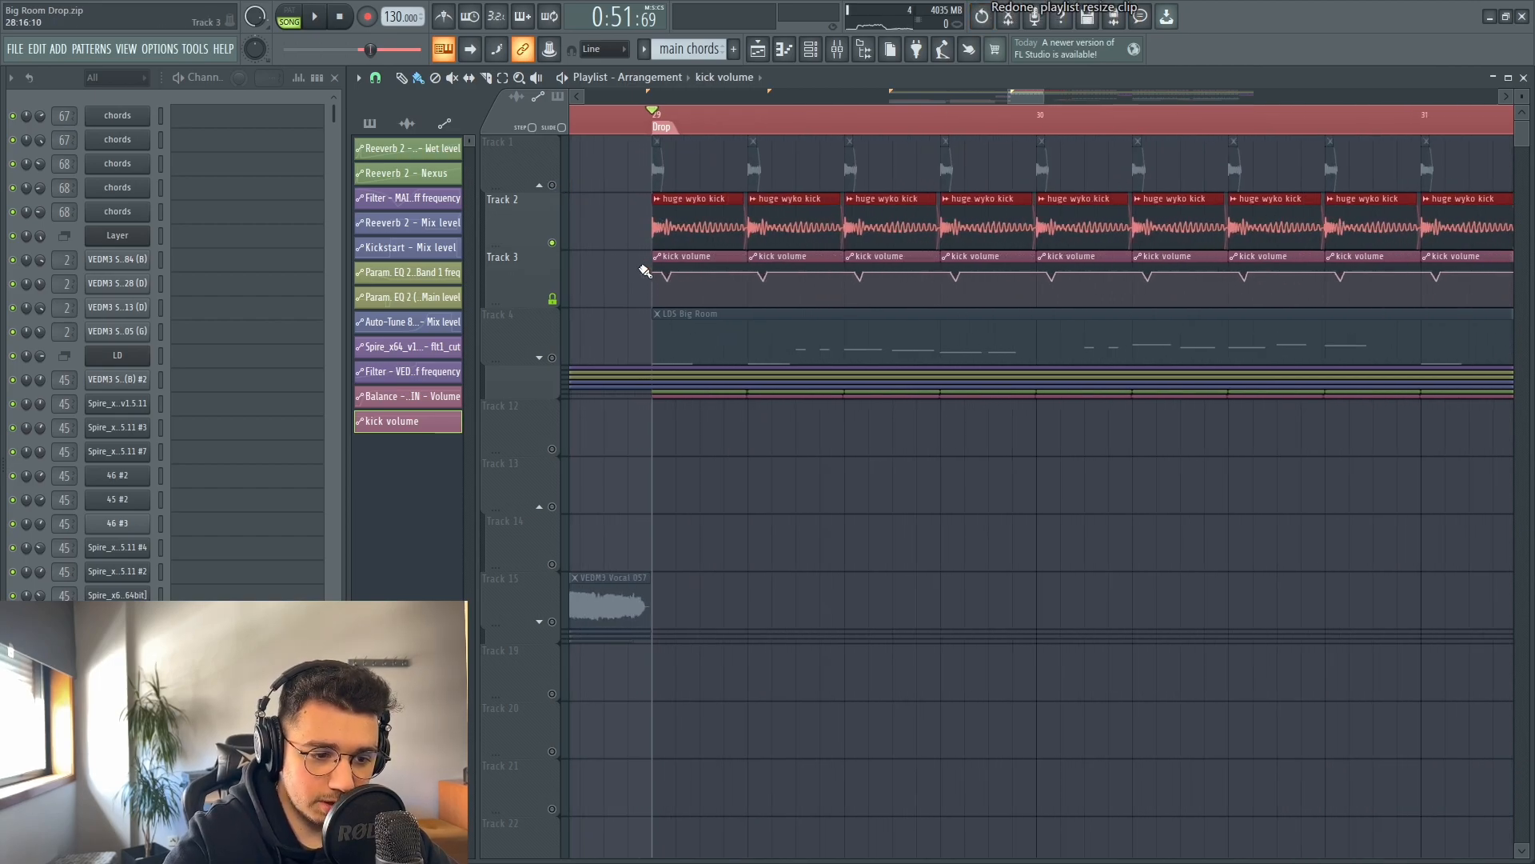
{"action": "scroll", "coordinate": [646, 272], "scroll_direction": "up", "scroll_amount": 2}
{"action": "key", "text": "space"}
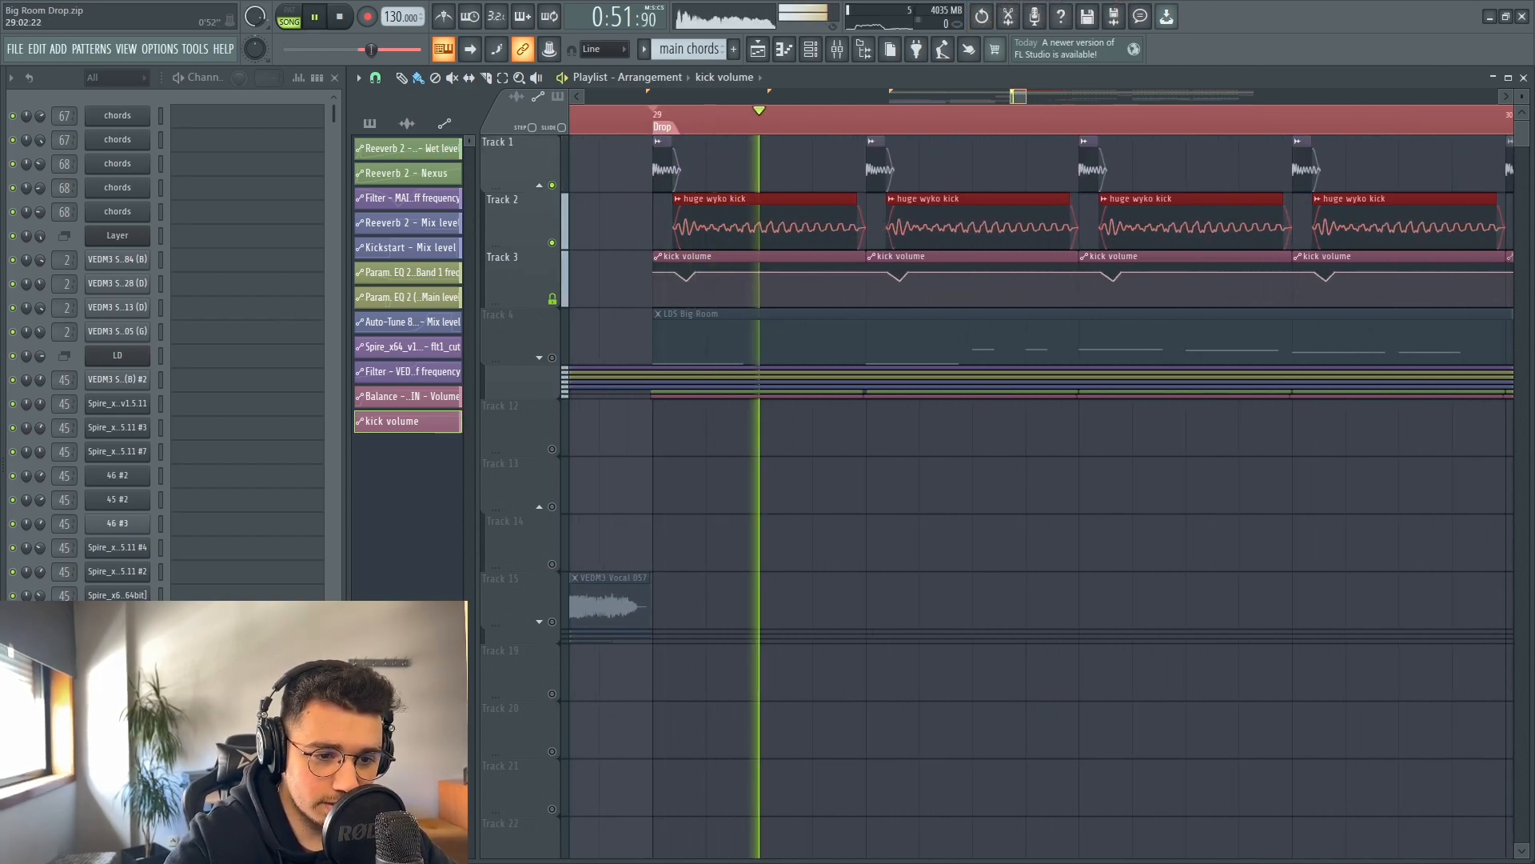
{"action": "scroll", "coordinate": [759, 112], "scroll_direction": "down", "scroll_amount": 5}
{"action": "key", "text": "space"}
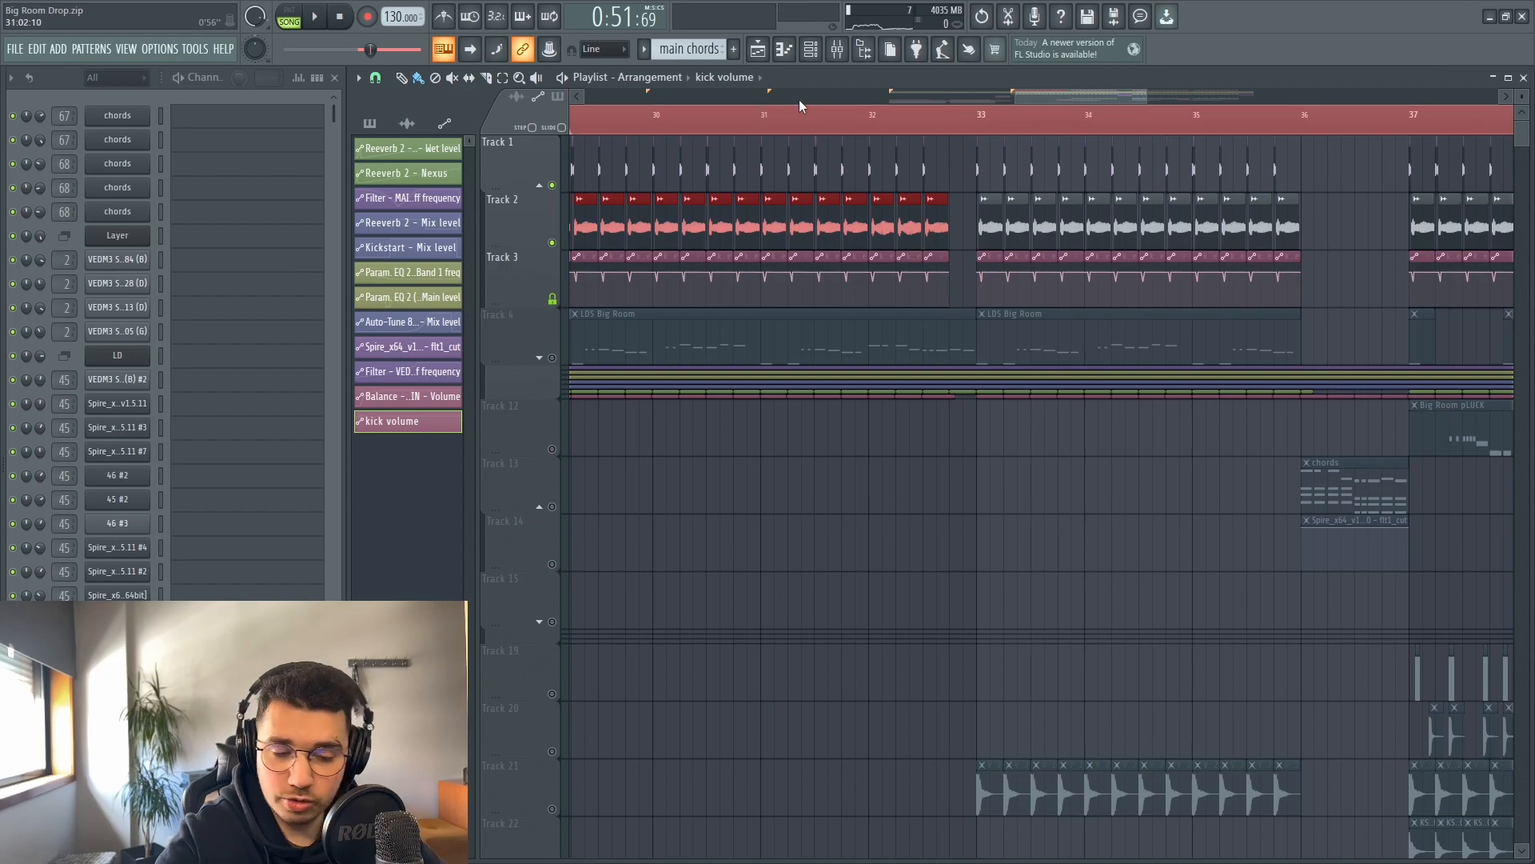
- Select both runs of huge wyko kick clips on Track 2 between bars 29 and 36, and audition them without Track 1
{"action": "scroll", "coordinate": [832, 107], "scroll_direction": "down", "scroll_amount": 2}
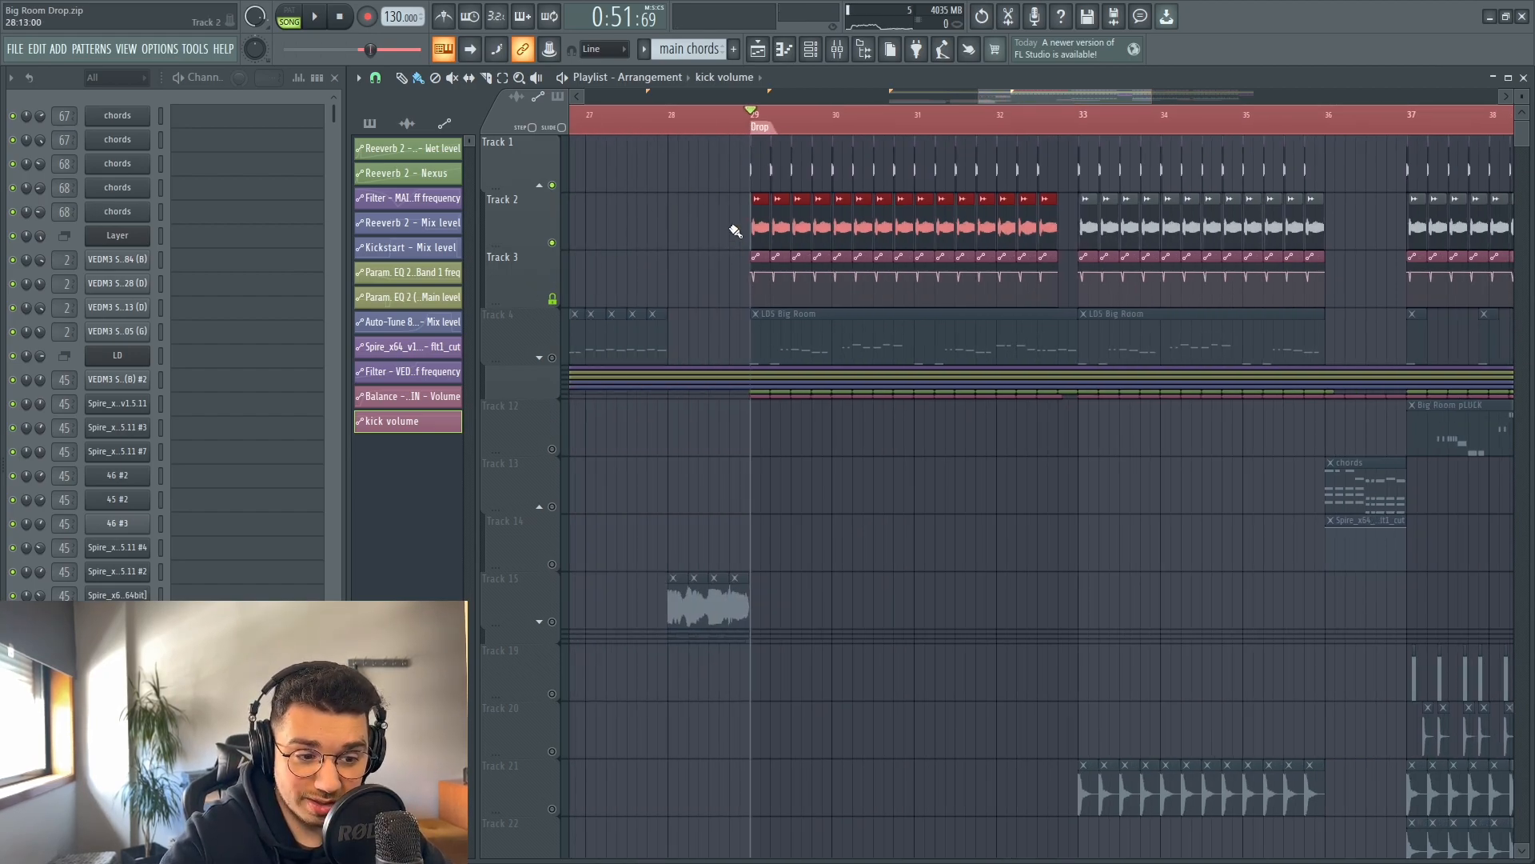
{"action": "left_click_drag", "start_coordinate": [734, 230], "coordinate": [1064, 233]}
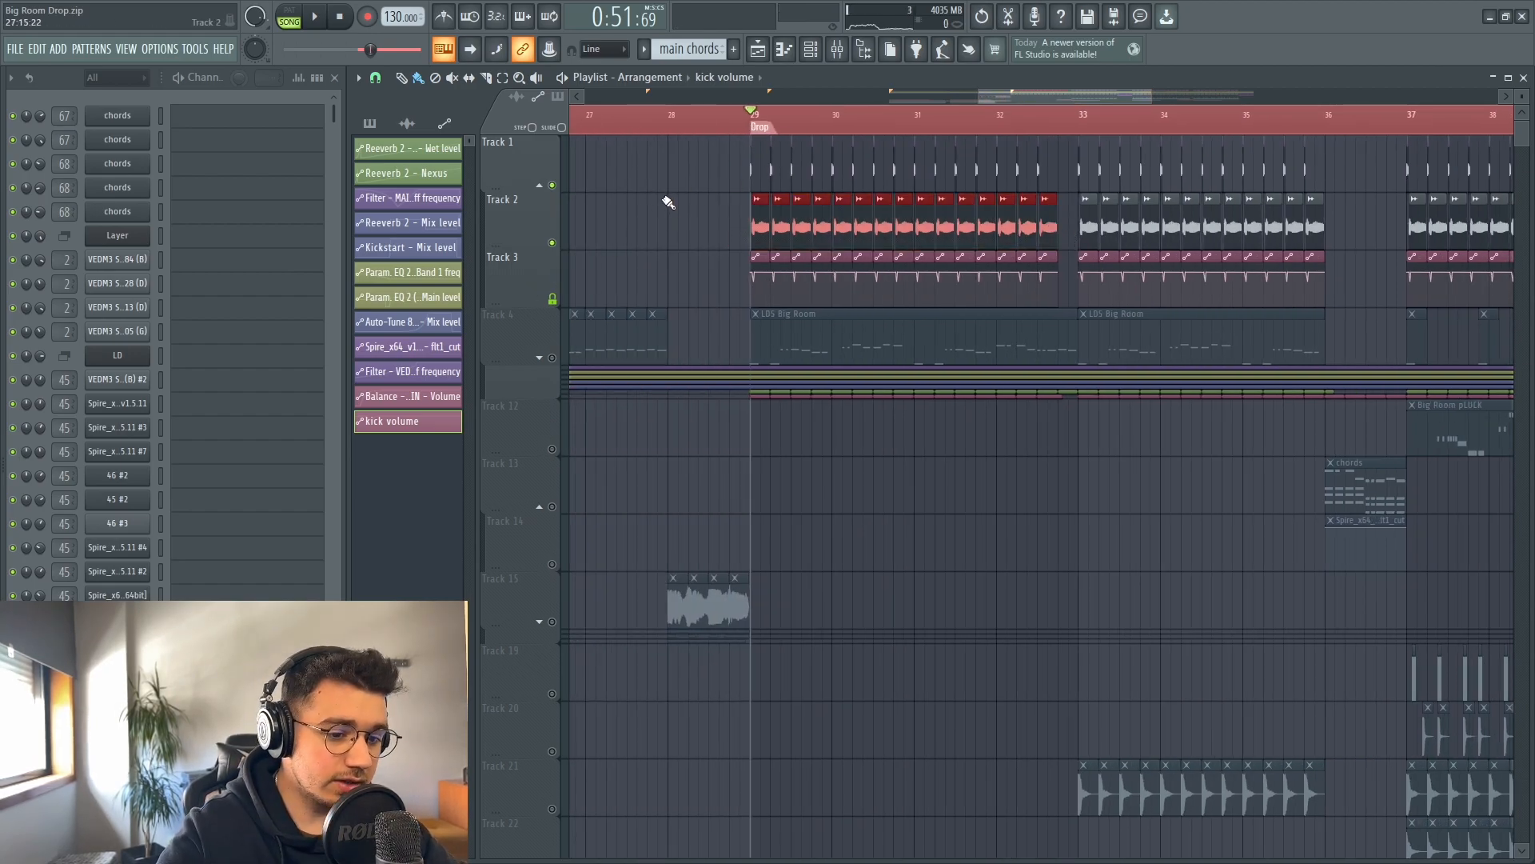
{"action": "left_click_drag", "start_coordinate": [670, 200], "coordinate": [1359, 211]}
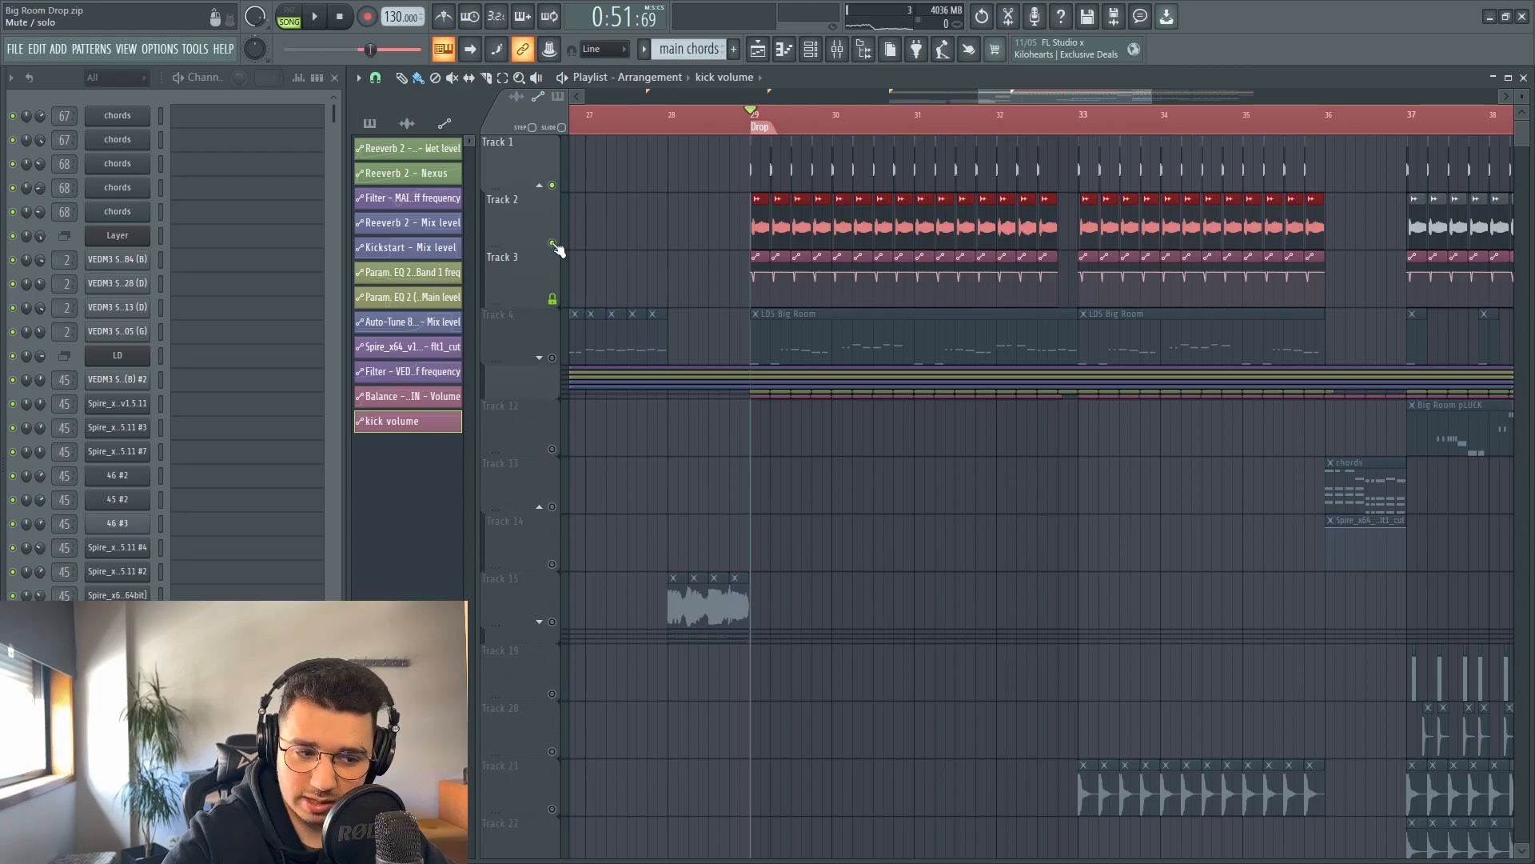
{"action": "scroll", "coordinate": [752, 227], "scroll_direction": "up", "scroll_amount": 4}
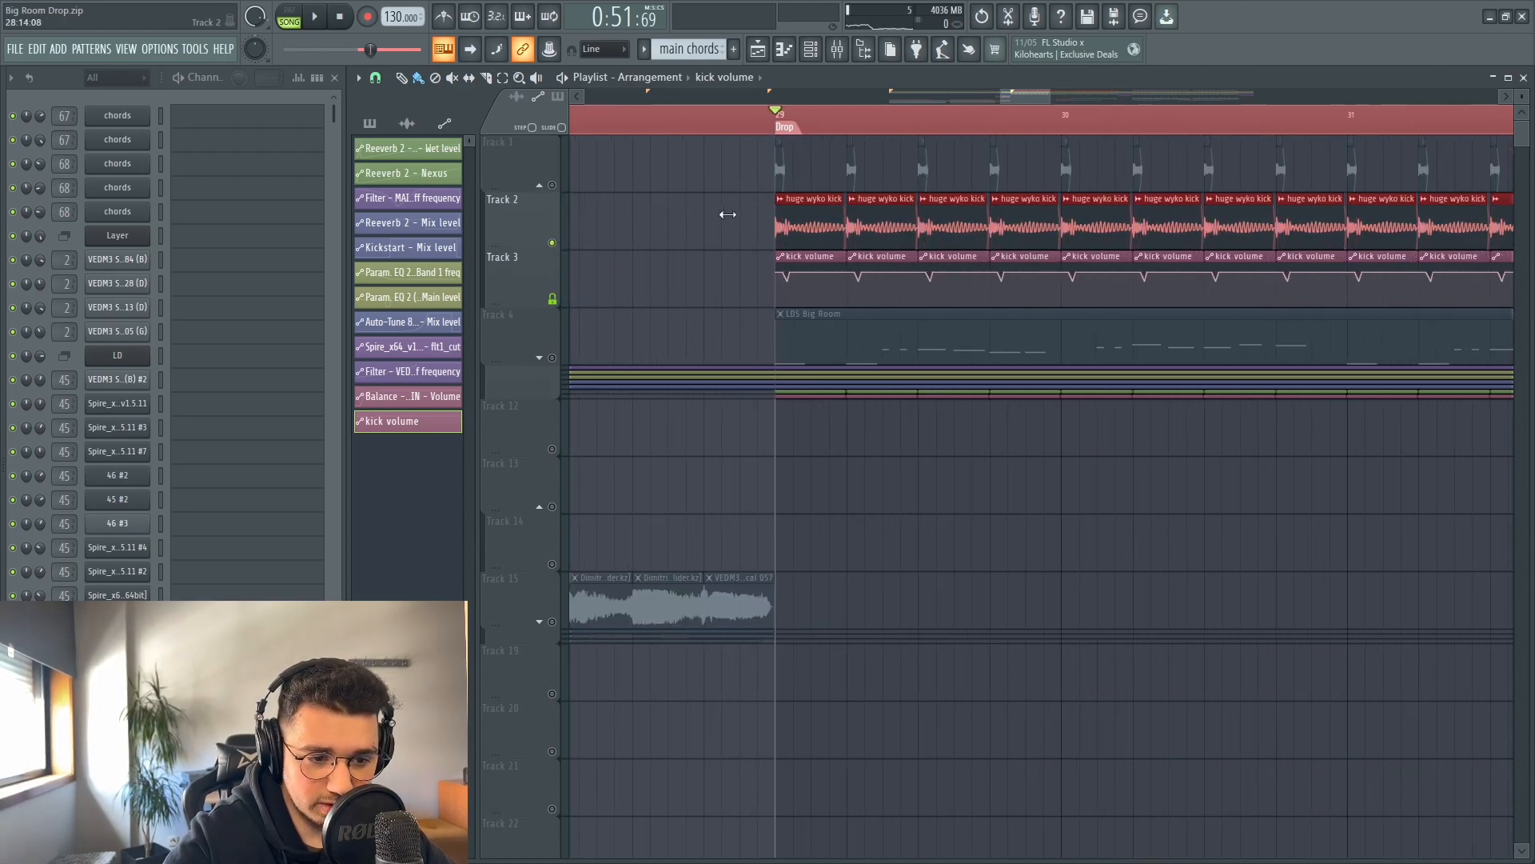
{"action": "key", "text": "space"}
{"action": "scroll", "coordinate": [901, 132], "scroll_direction": "down", "scroll_amount": 4}
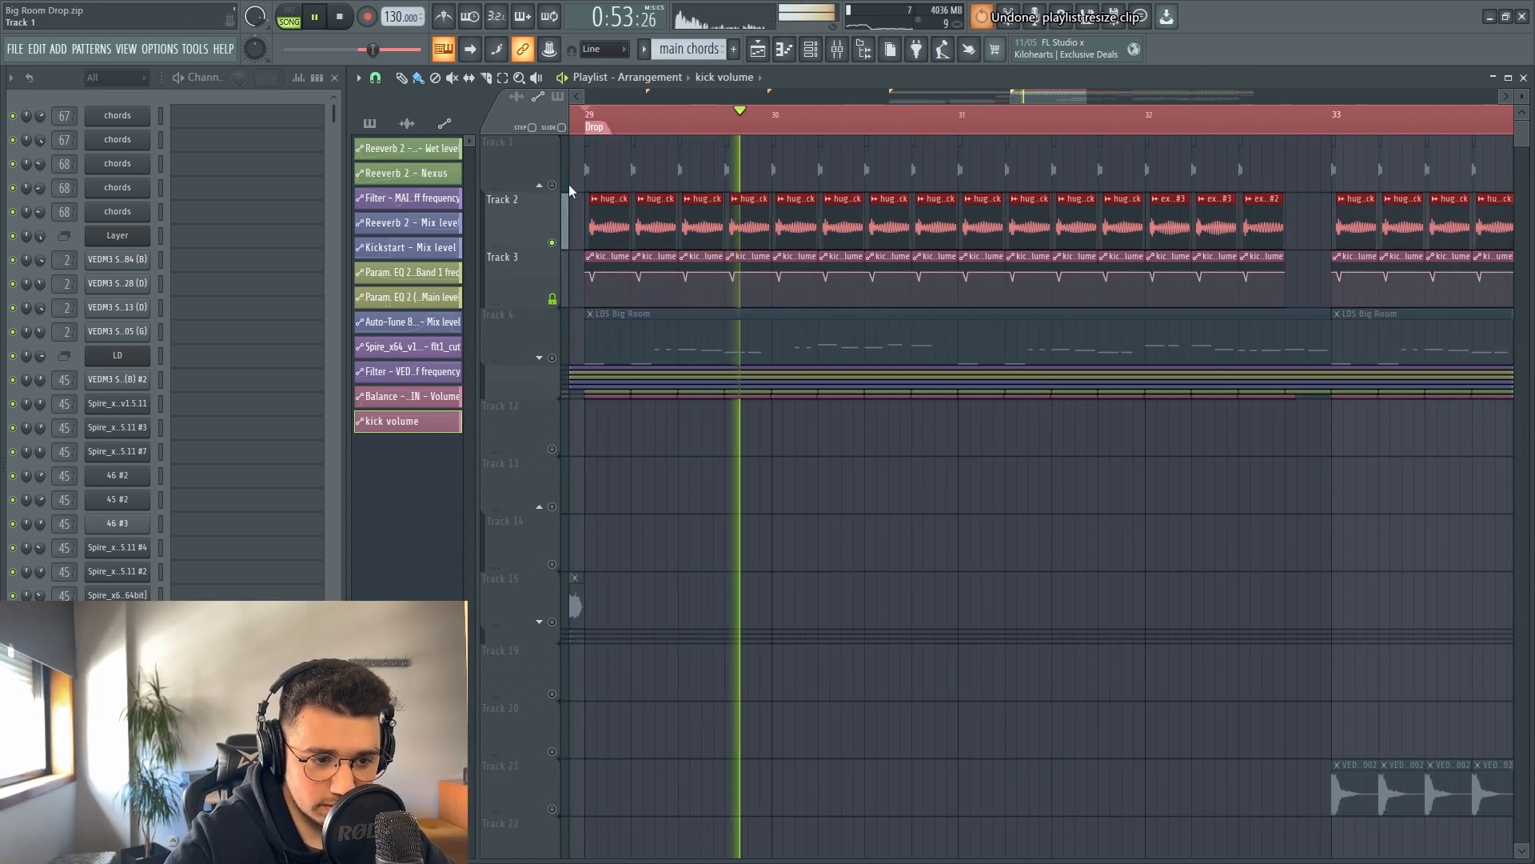
{"action": "key", "text": "space"}
{"action": "scroll", "coordinate": [724, 103], "scroll_direction": "down", "scroll_amount": 5}
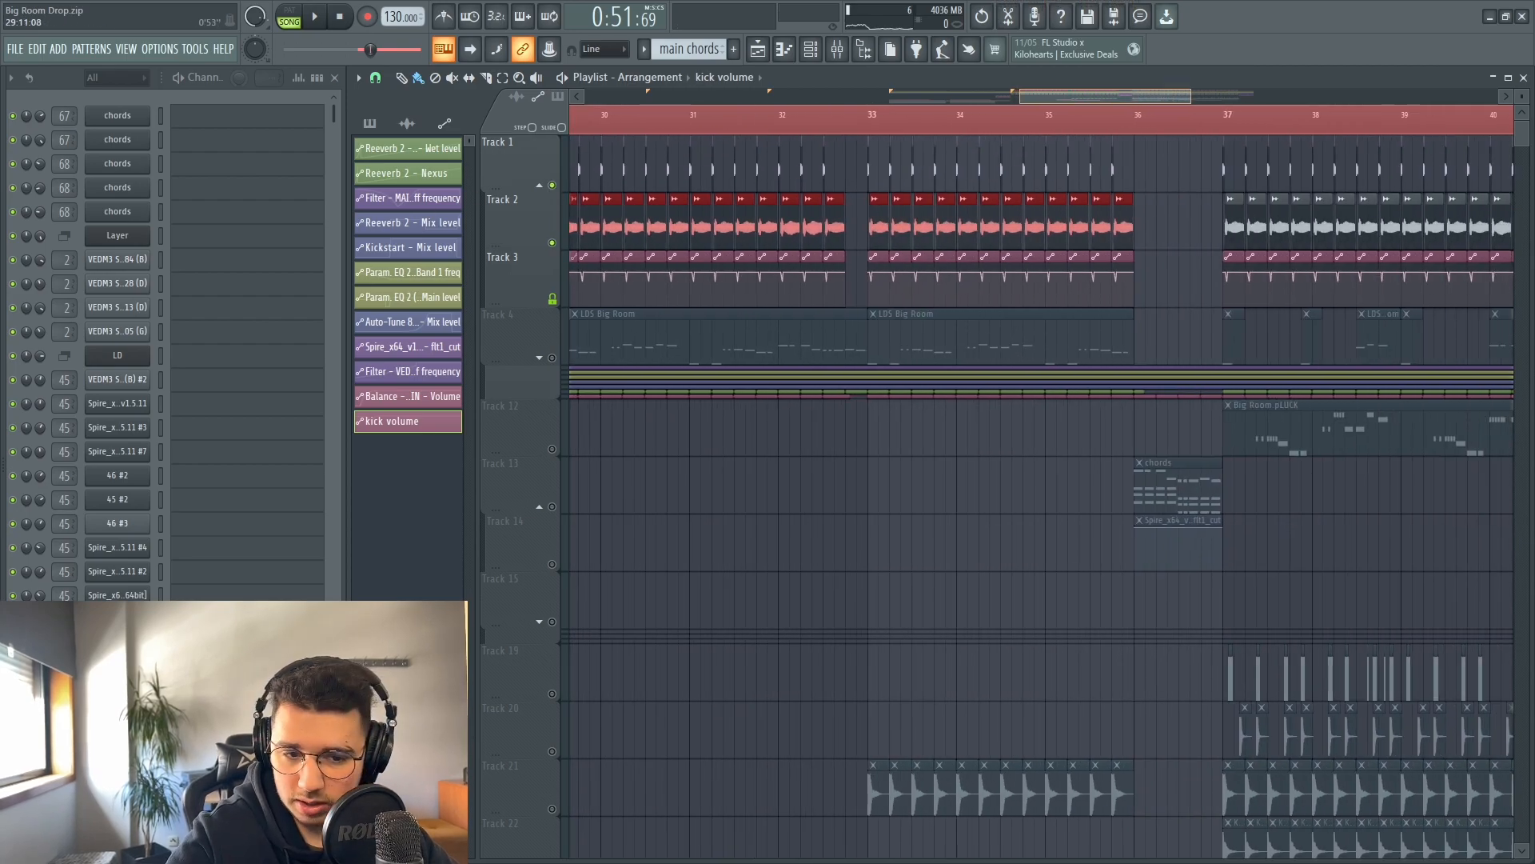
- Open the LD layer channel and the mixer, and select individual lead channels to inspect the layering
{"action": "scroll", "coordinate": [209, 366], "scroll_direction": "down", "scroll_amount": 3}
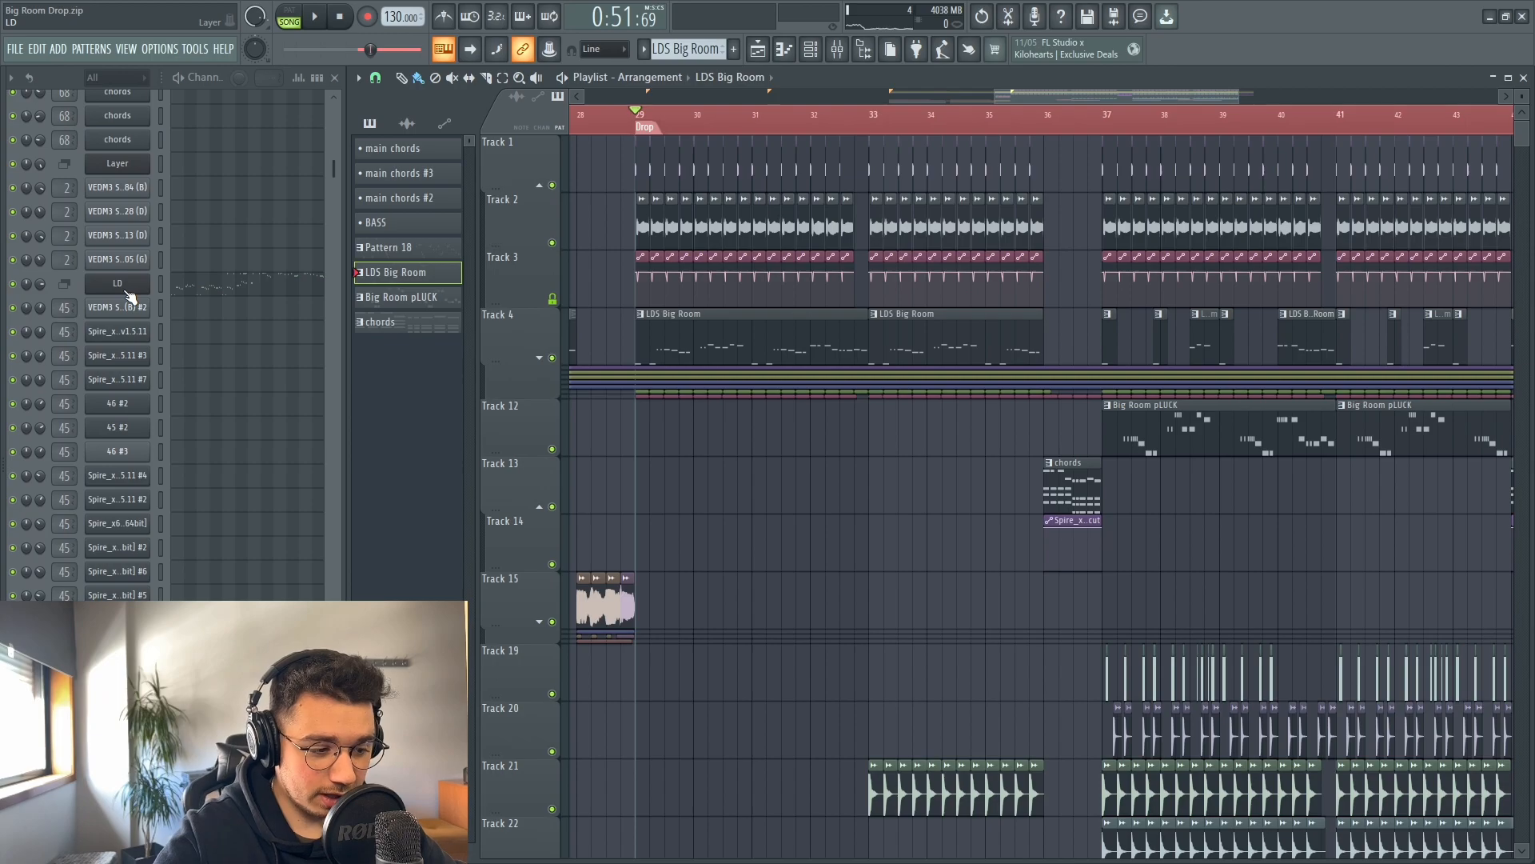
{"action": "left_click", "coordinate": [119, 286]}
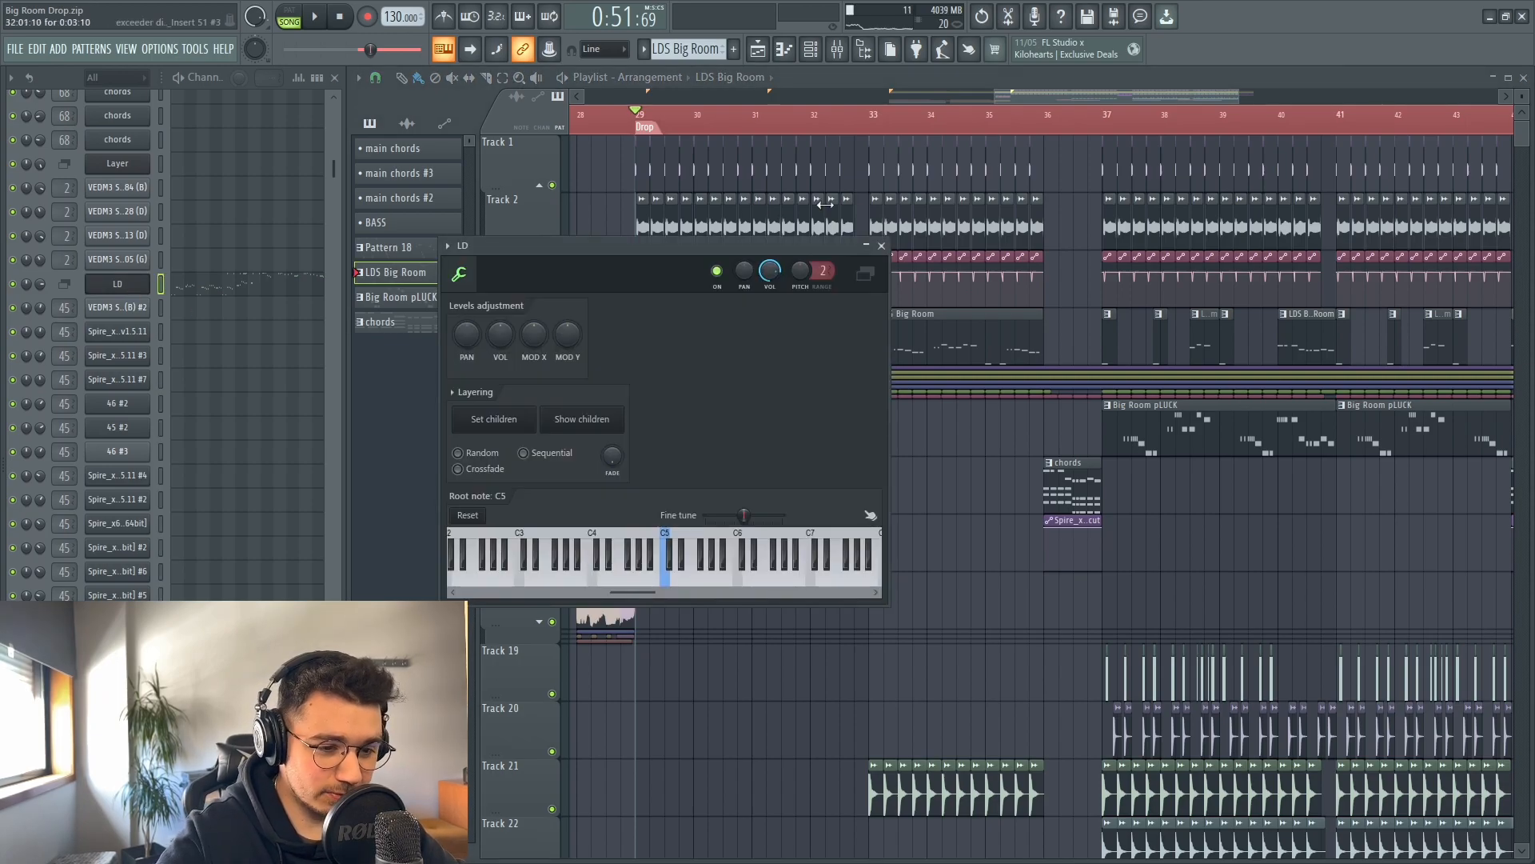
{"action": "left_click", "coordinate": [837, 50]}
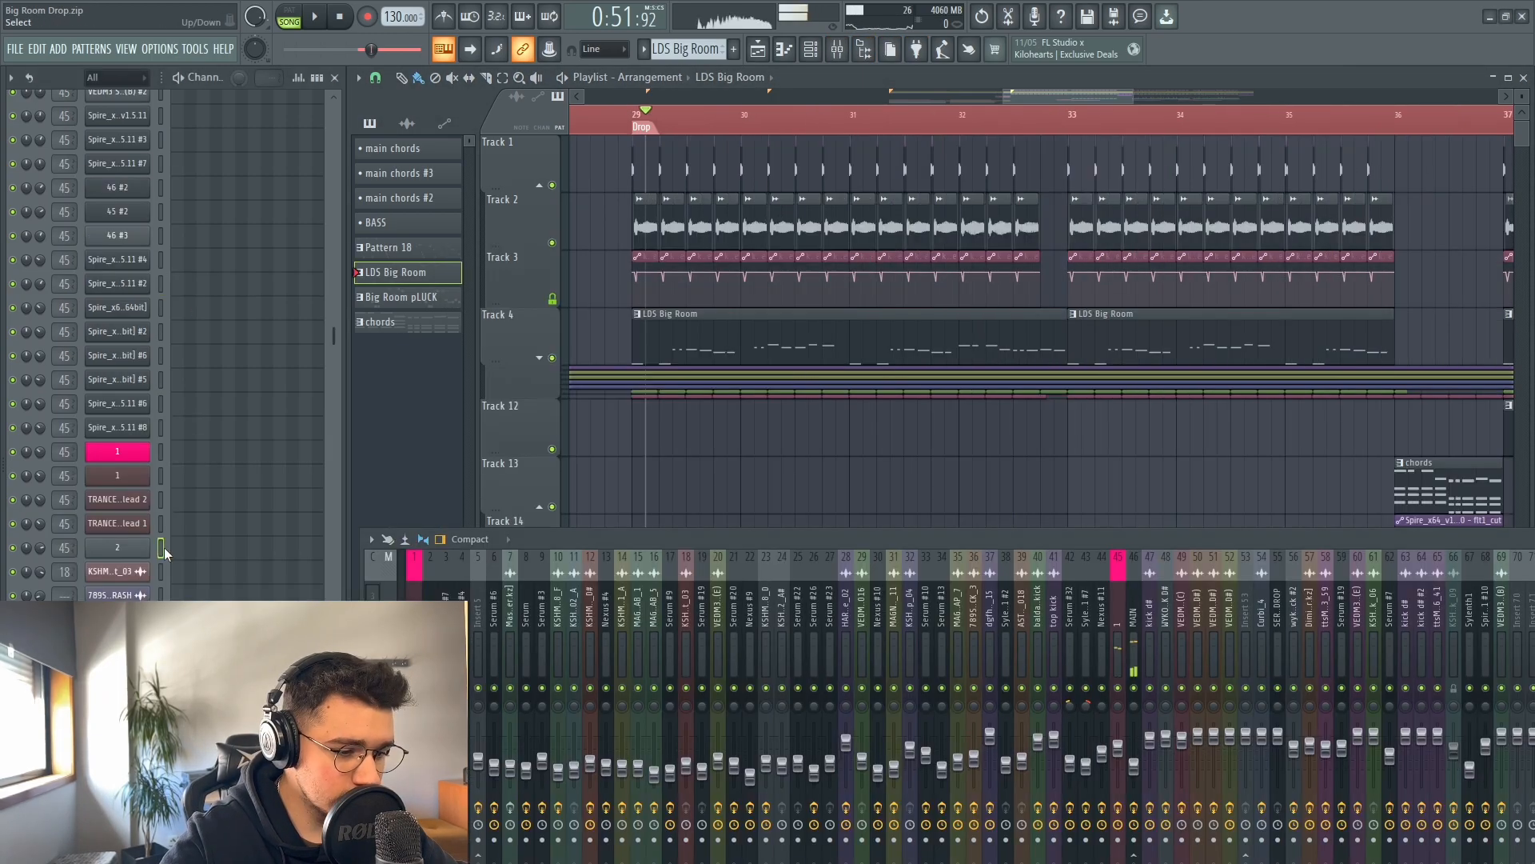
{"action": "left_click", "coordinate": [160, 521]}
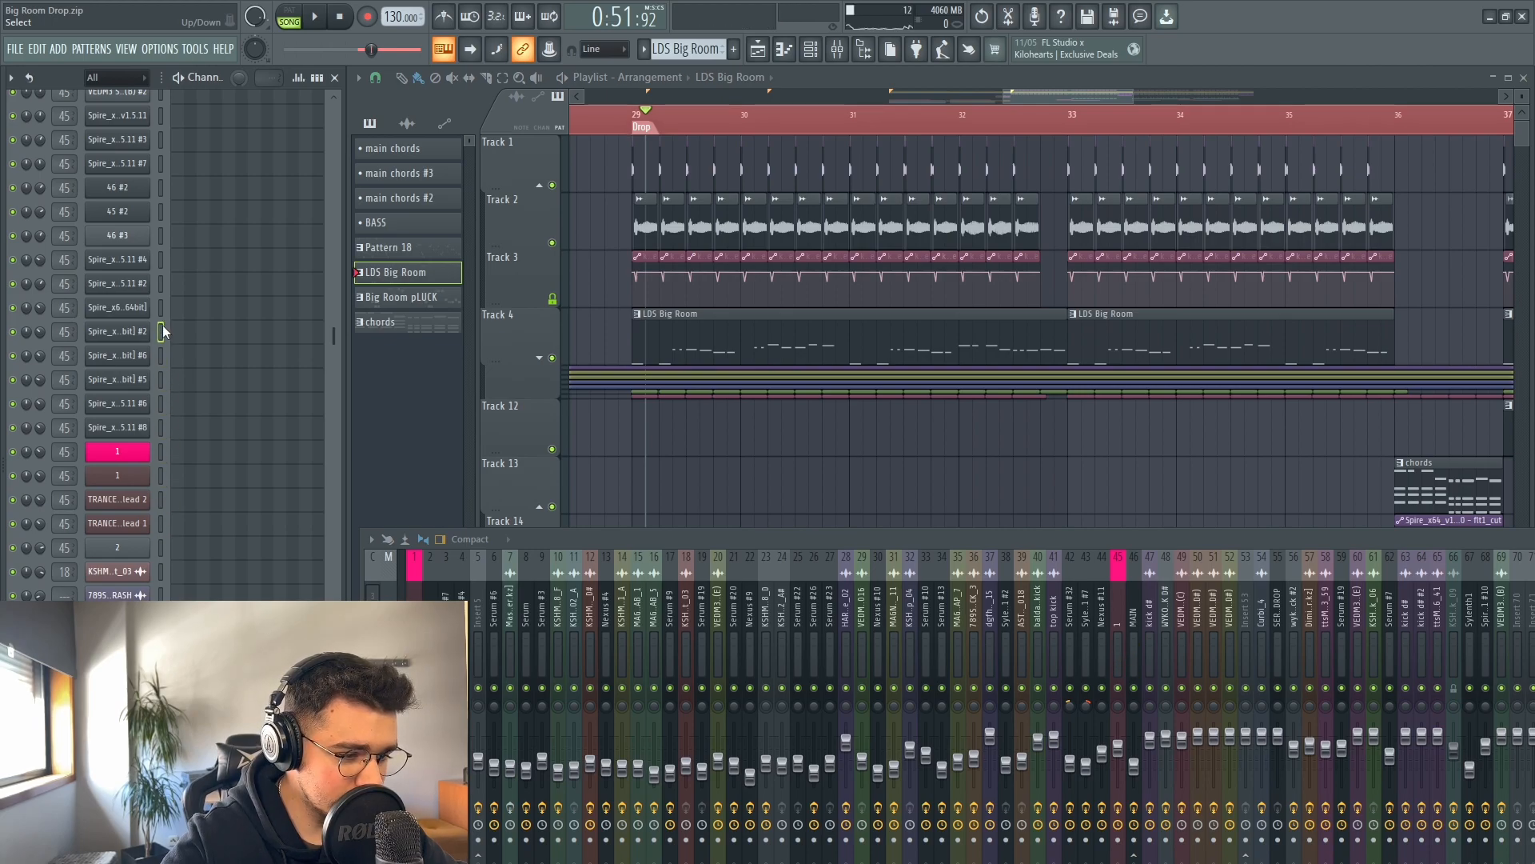
{"action": "left_click", "coordinate": [160, 237]}
{"action": "scroll", "coordinate": [224, 330], "scroll_direction": "up", "scroll_amount": 3}
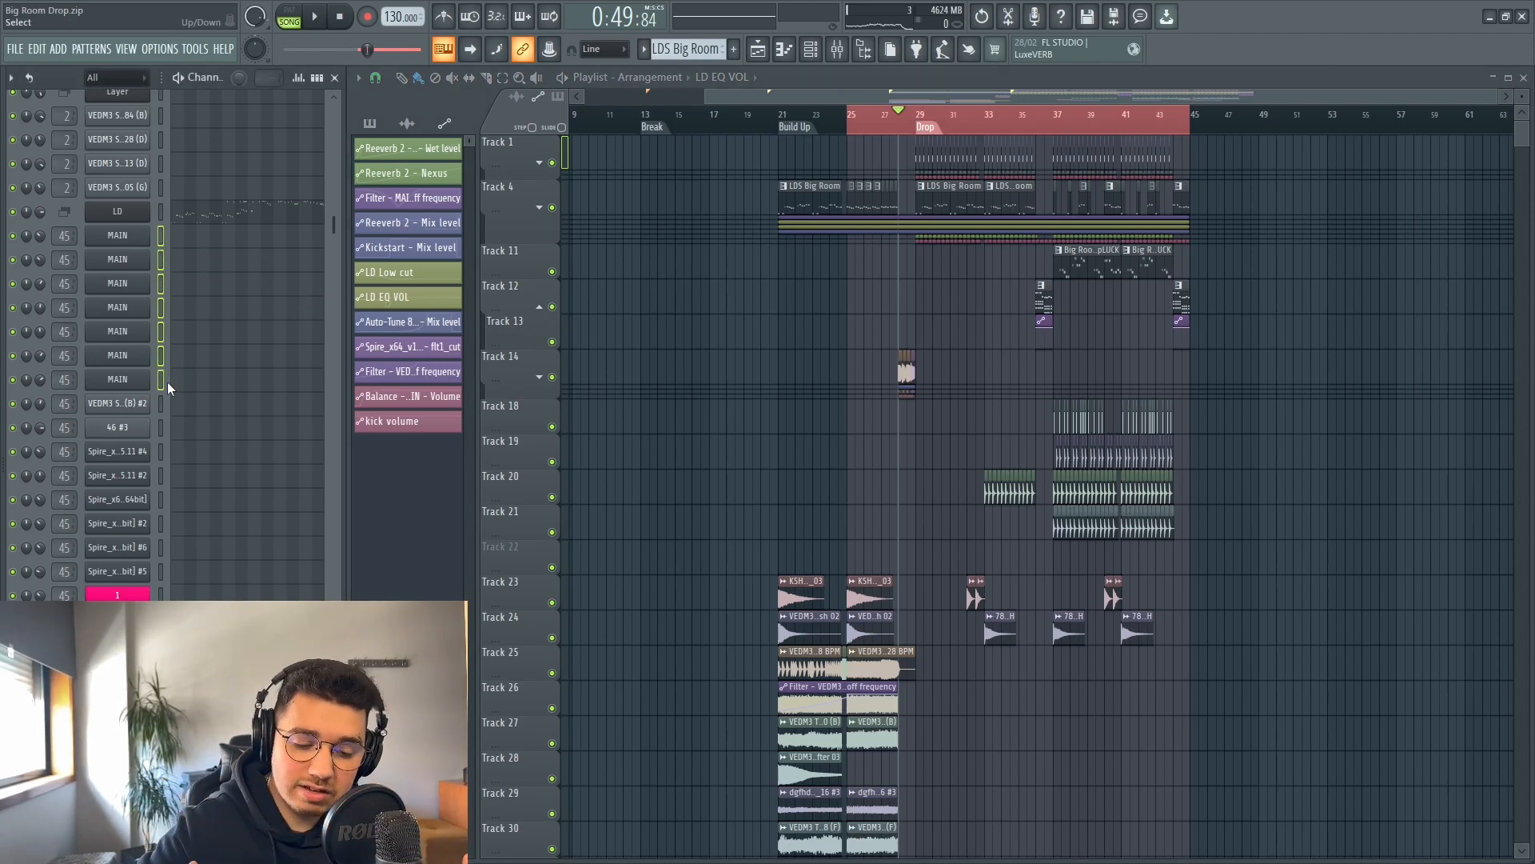
- Select the lead channels below the MAIN group and play the drop from bar 29 with only the MAIN layers sounding
{"action": "left_click", "coordinate": [160, 403]}
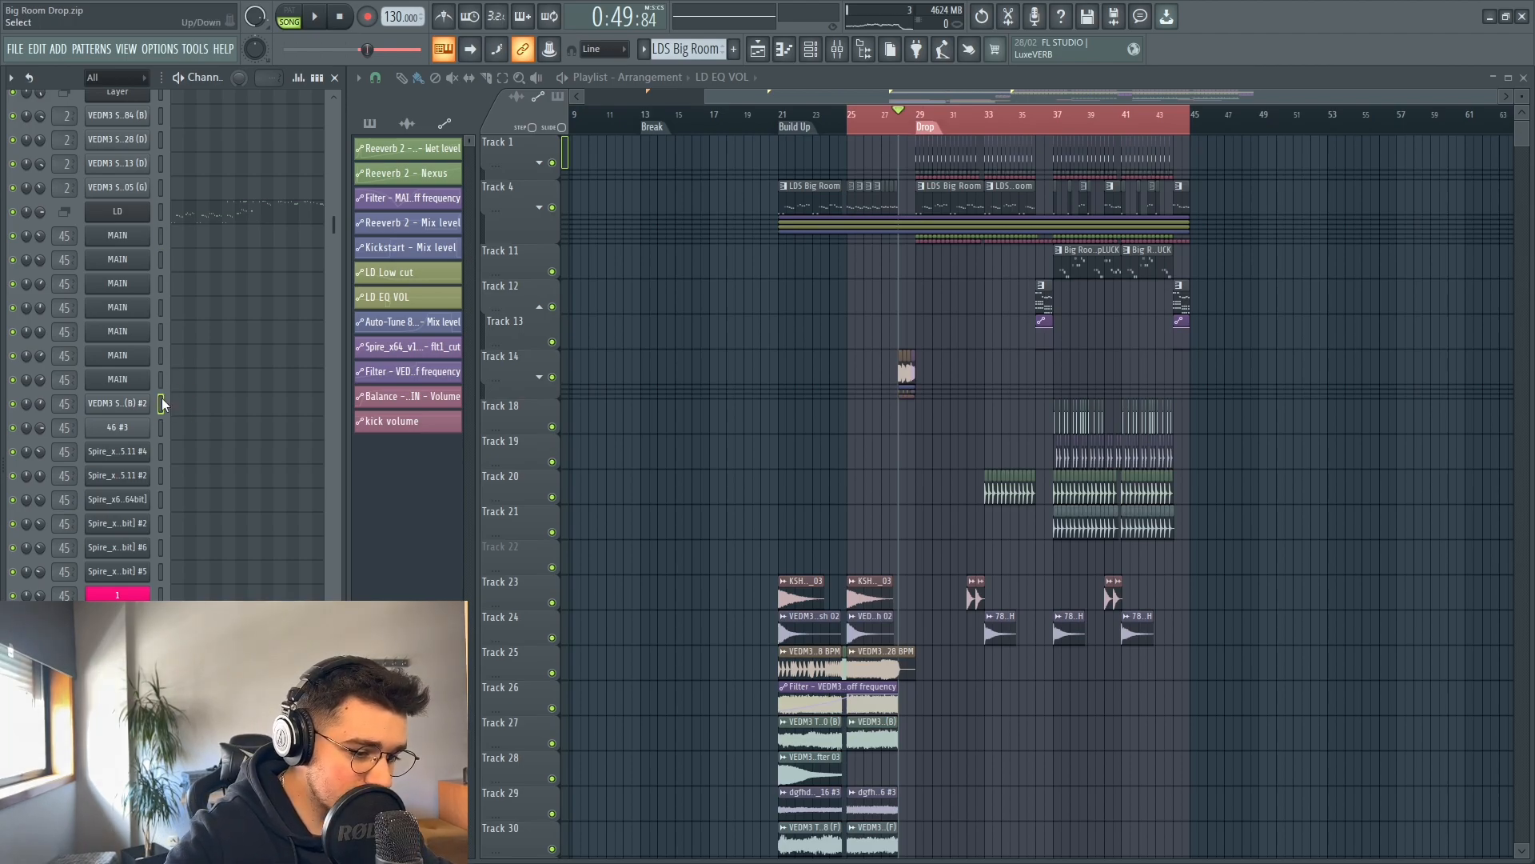
{"action": "left_click_drag", "start_coordinate": [160, 433], "coordinate": [161, 597]}
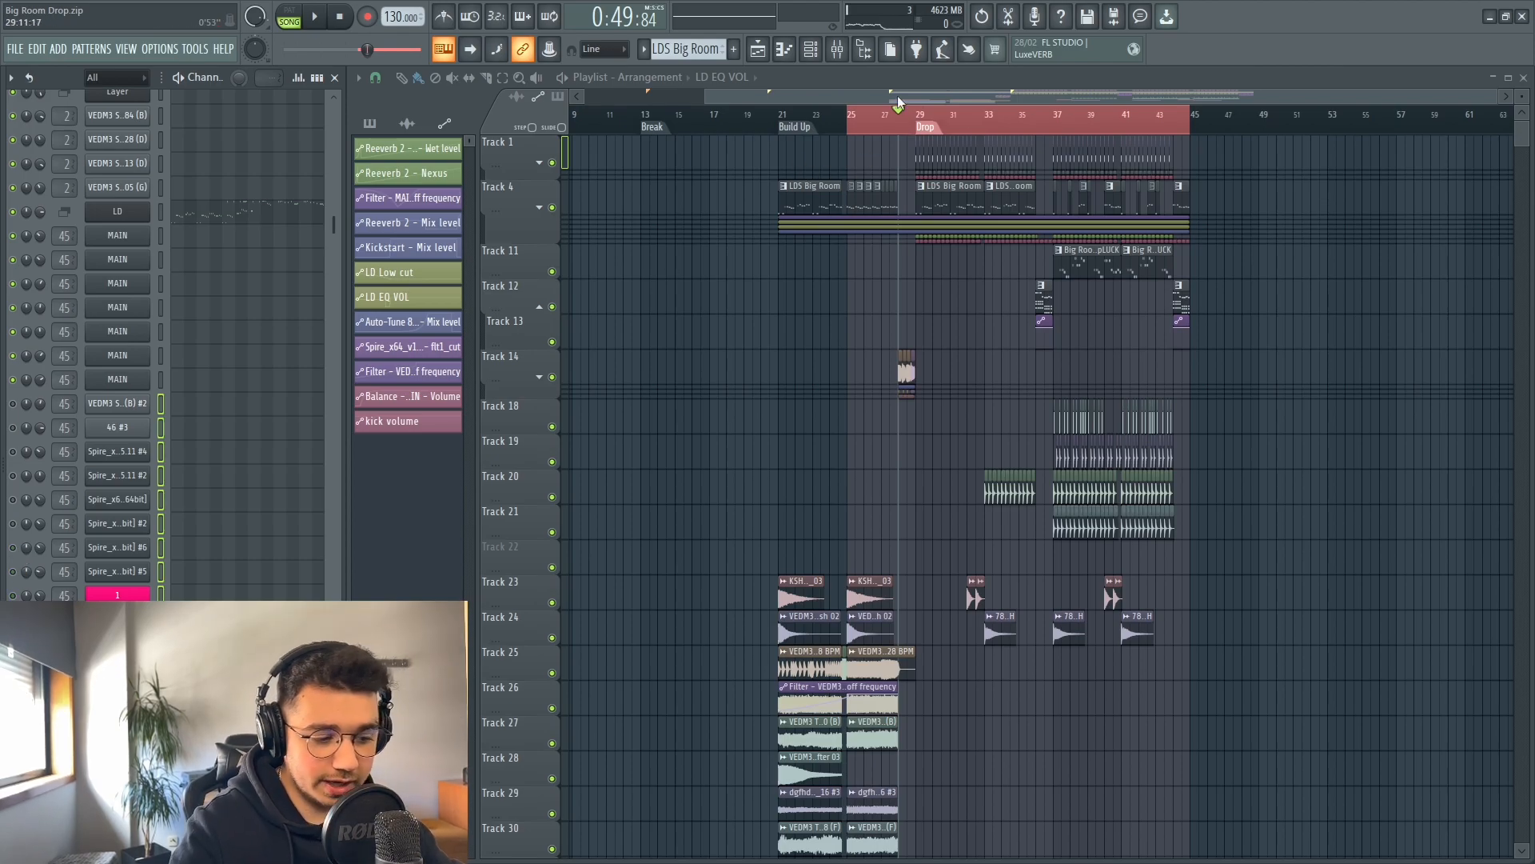
{"action": "left_click", "coordinate": [918, 116]}
{"action": "key", "text": "space"}
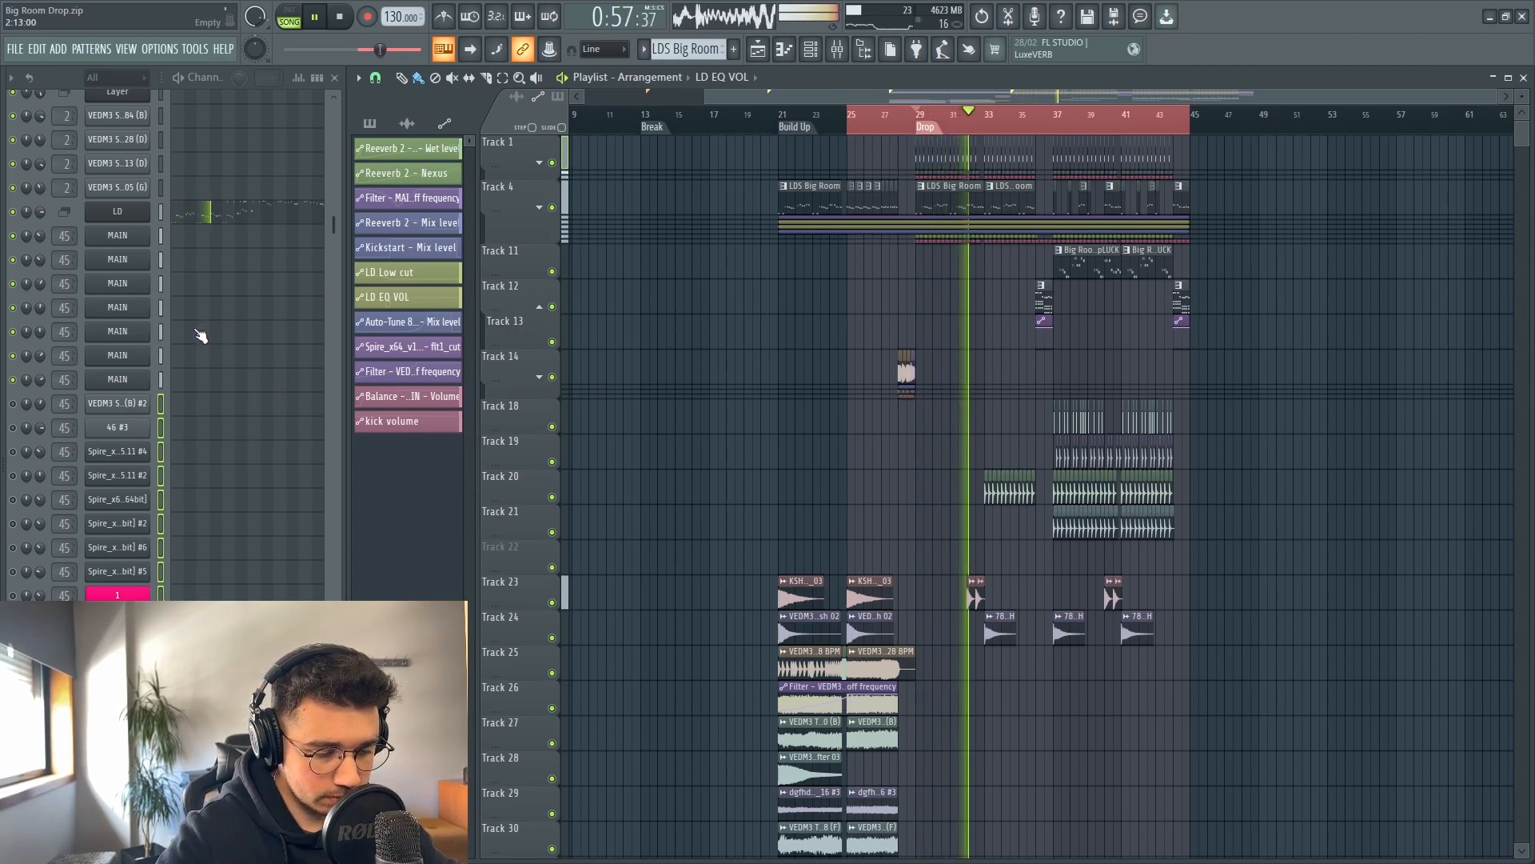
{"action": "key", "text": "space"}
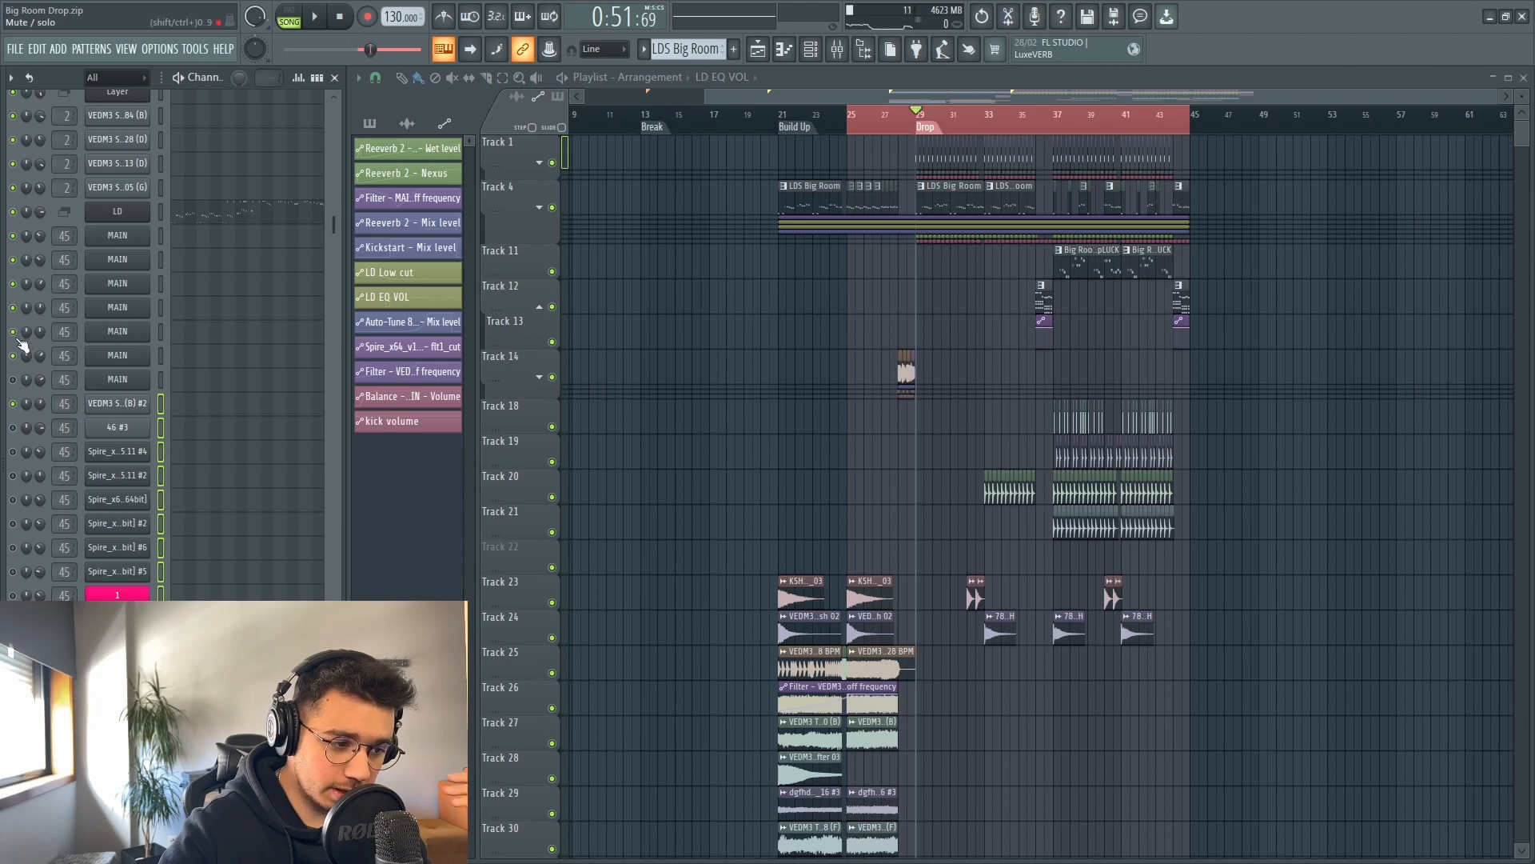
- Mute the MAIN channels, unmute the selected lead channels below them, and play the drop
{"action": "left_click_drag", "start_coordinate": [13, 307], "coordinate": [13, 237]}
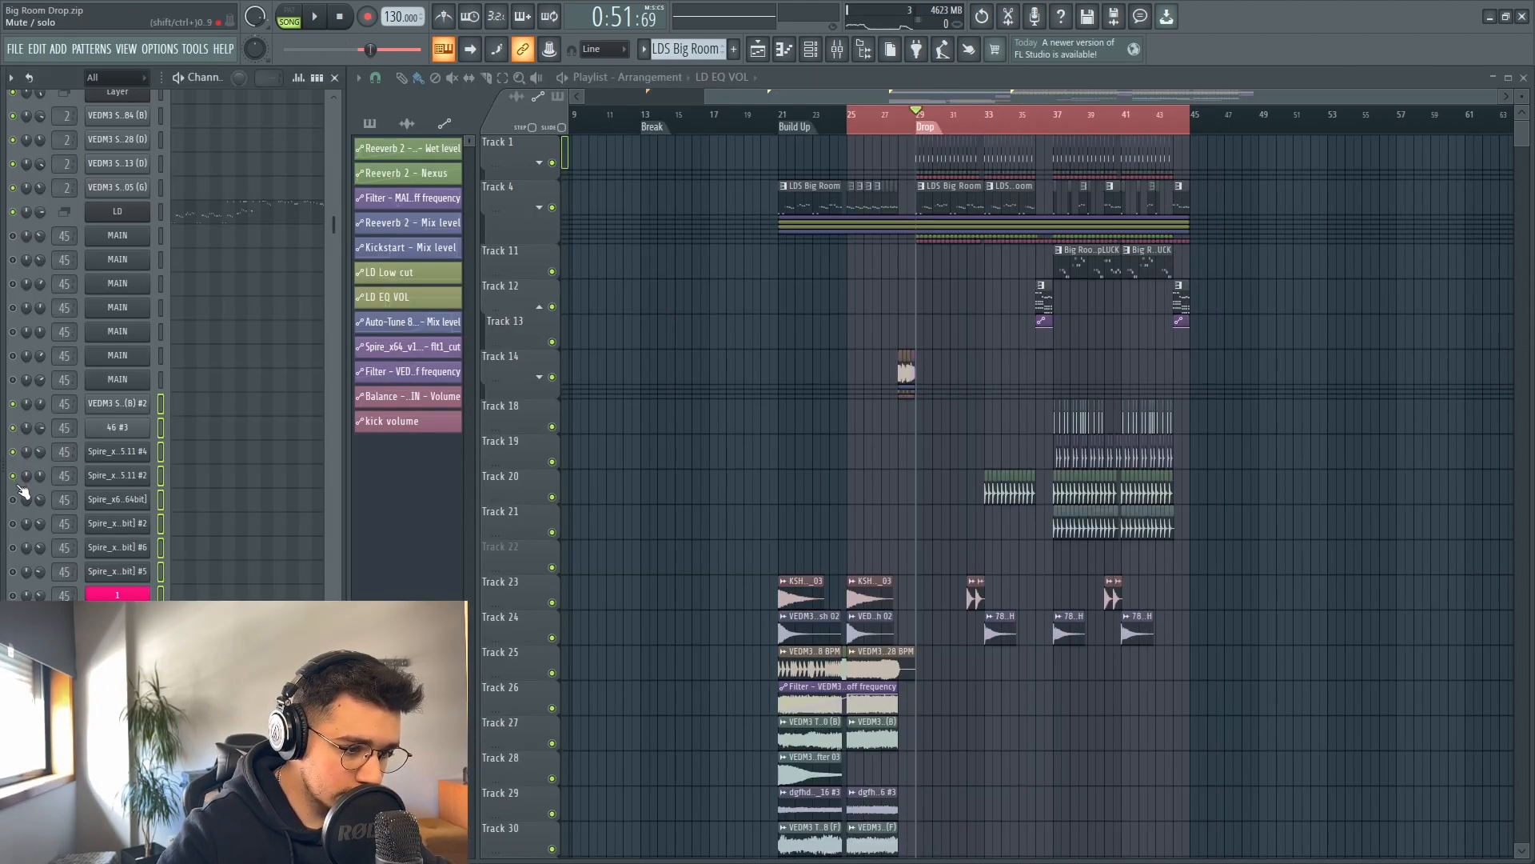
{"action": "key", "text": "space"}
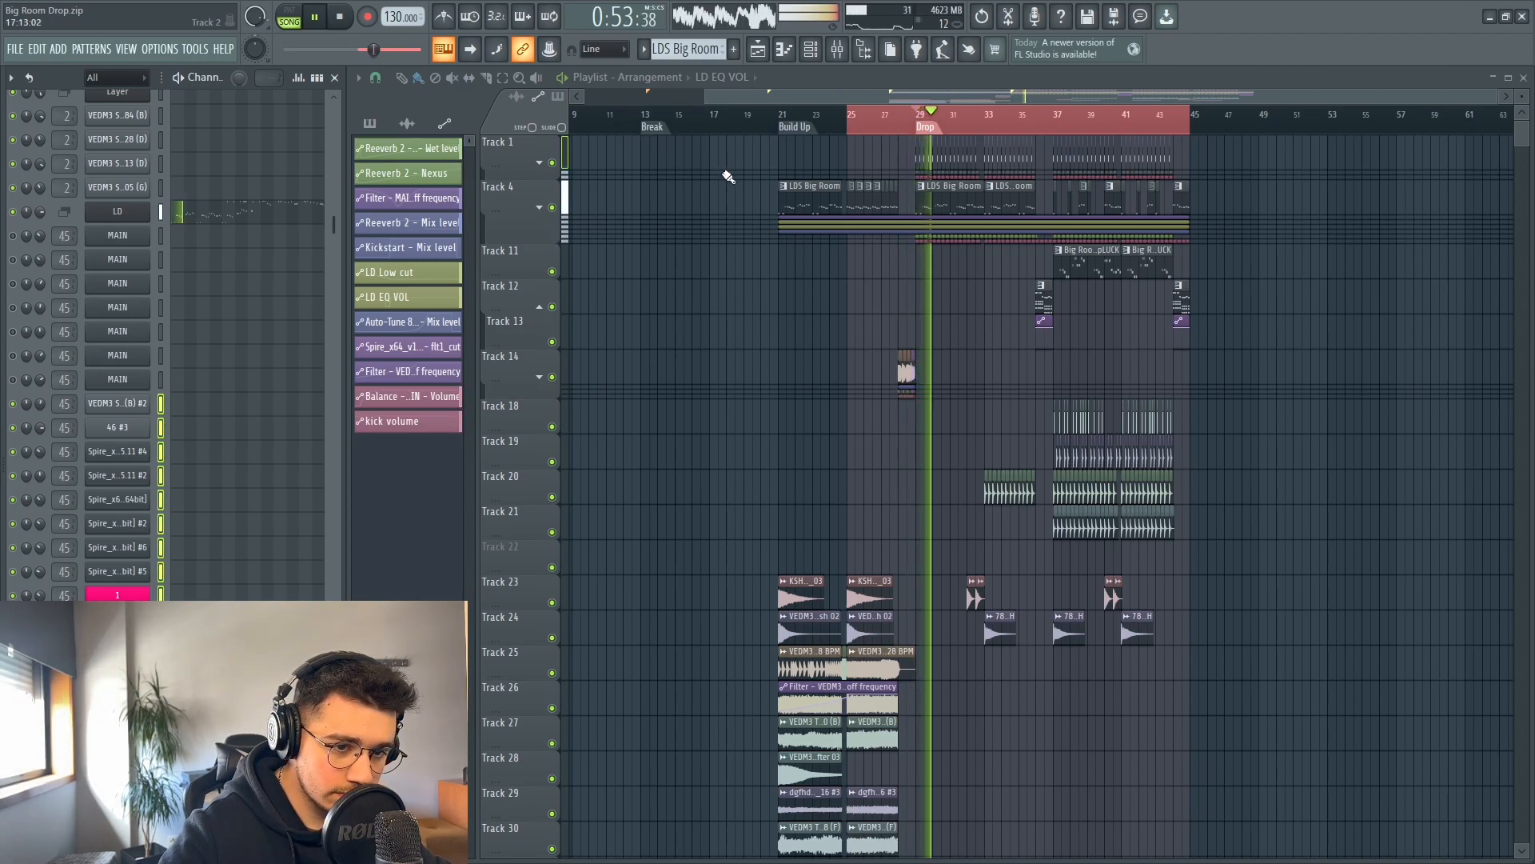
{"action": "key", "text": "space"}
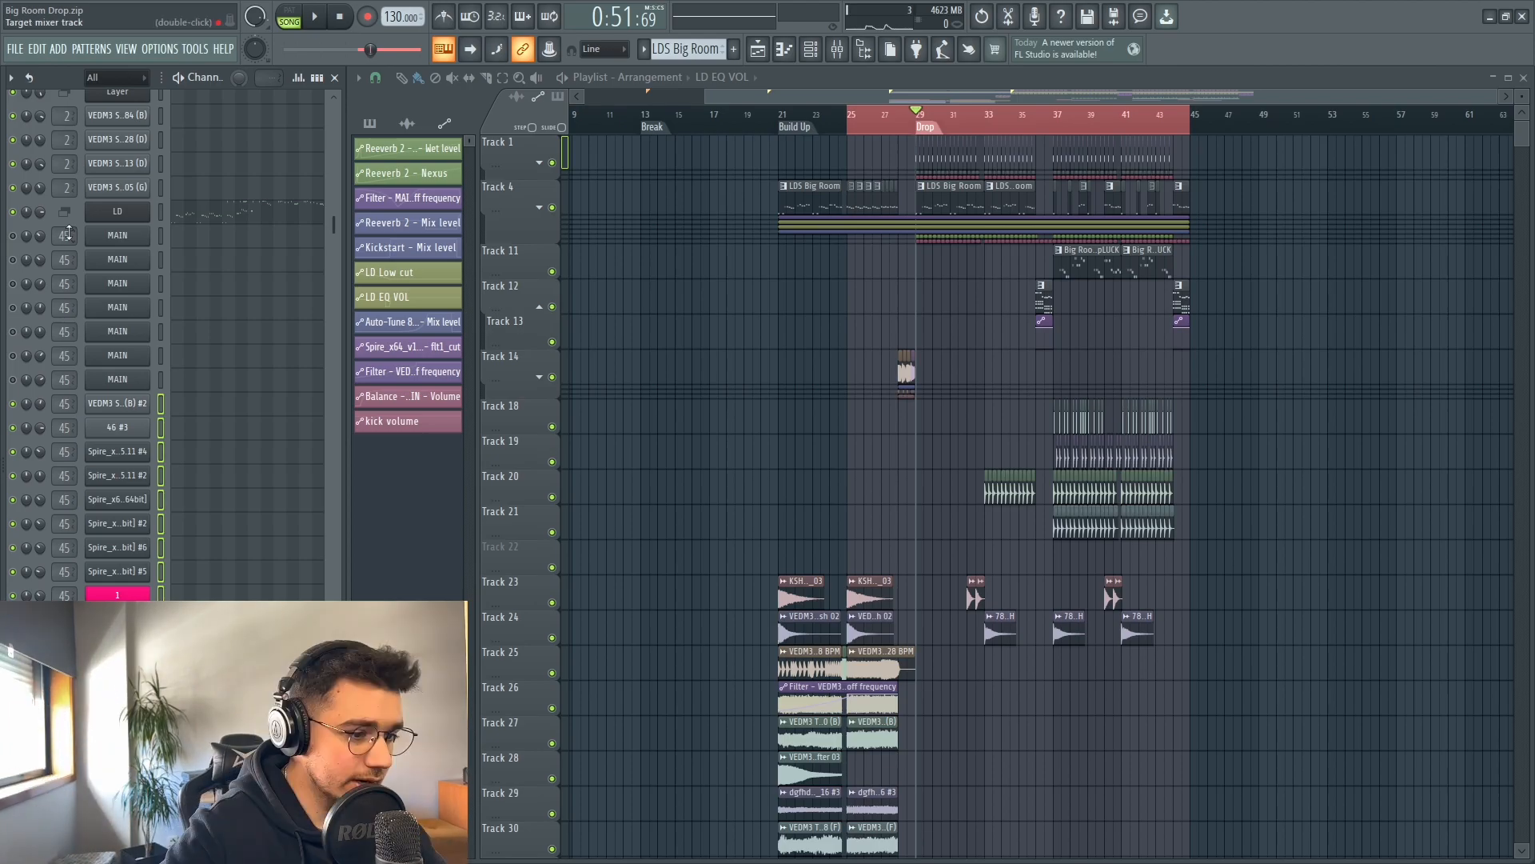
- Open mixer track 45 for the MAIN lead, reposition the mixer window, and open its EQ Patch1 effect
{"action": "double_click", "coordinate": [65, 234]}
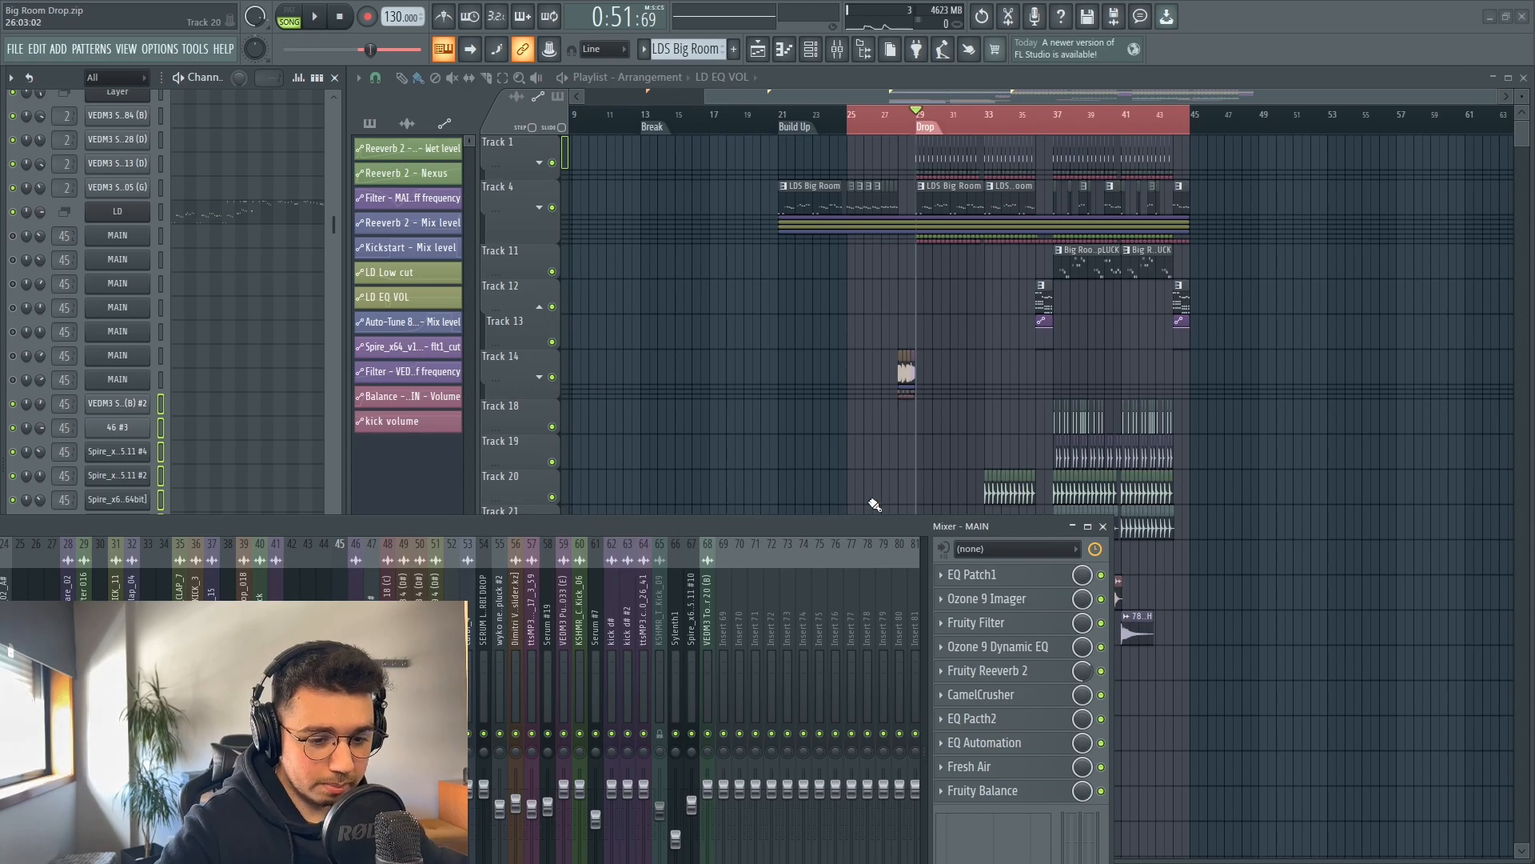
{"action": "left_click_drag", "start_coordinate": [875, 533], "coordinate": [685, 349]}
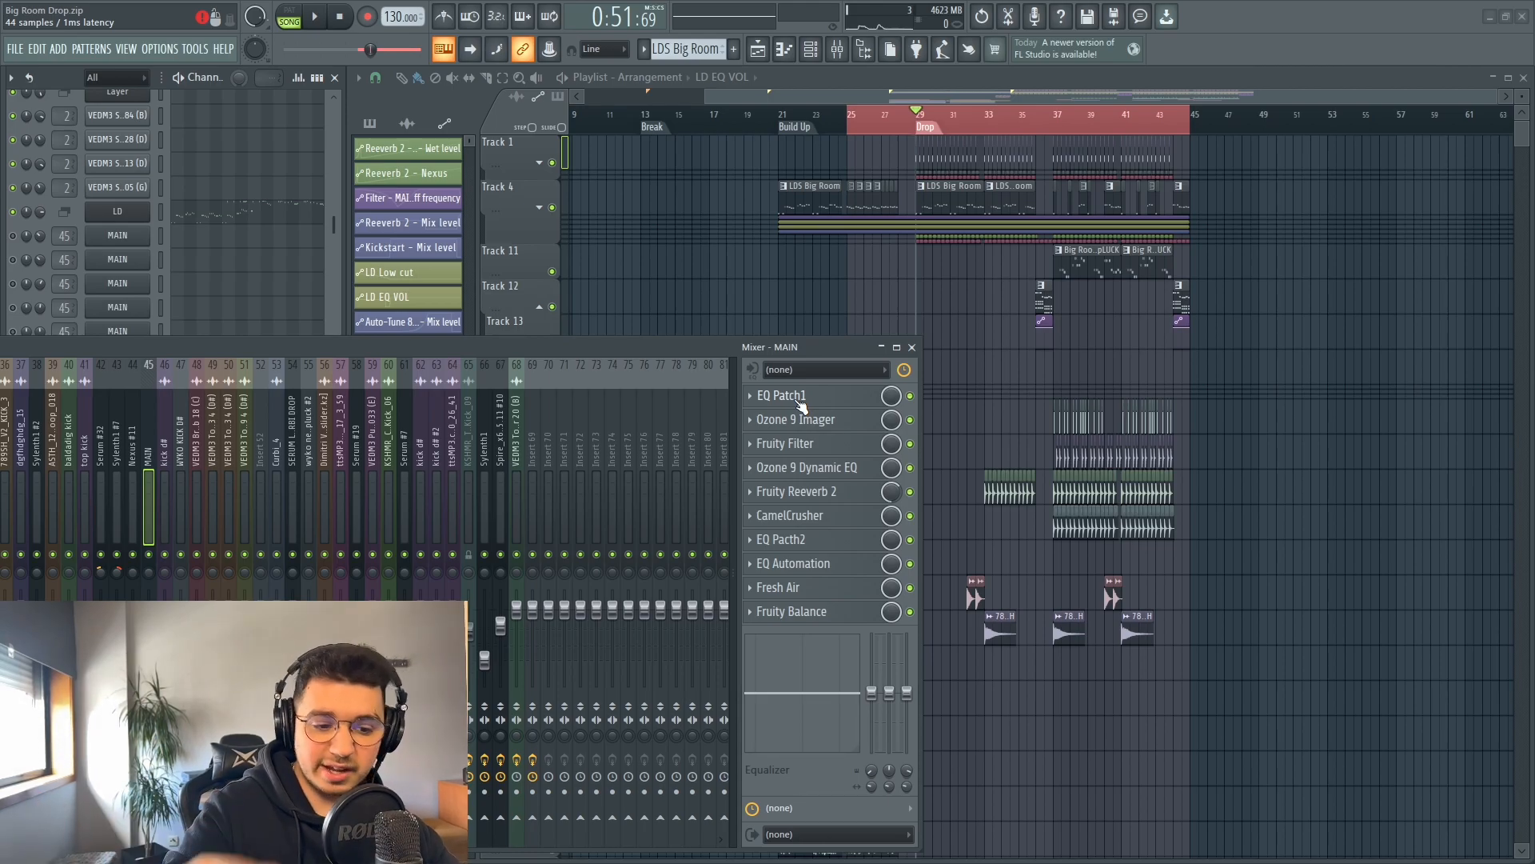
{"action": "left_click", "coordinate": [800, 402]}
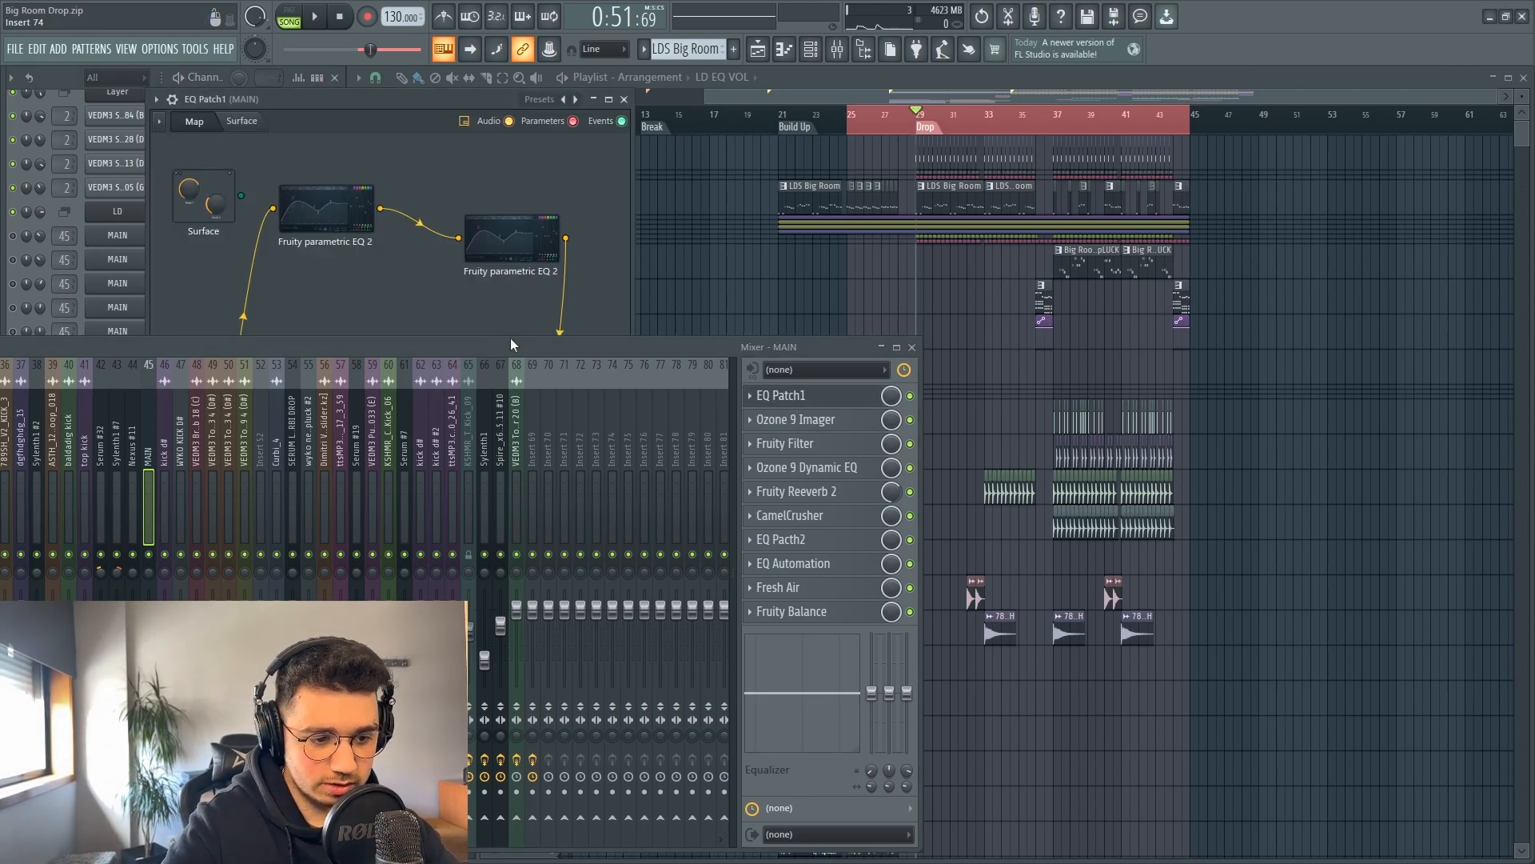
- Move the mixer window lower and inspect the second Fruity parametric EQ 2 inside EQ Patch1
{"action": "left_click_drag", "start_coordinate": [510, 337], "coordinate": [445, 464]}
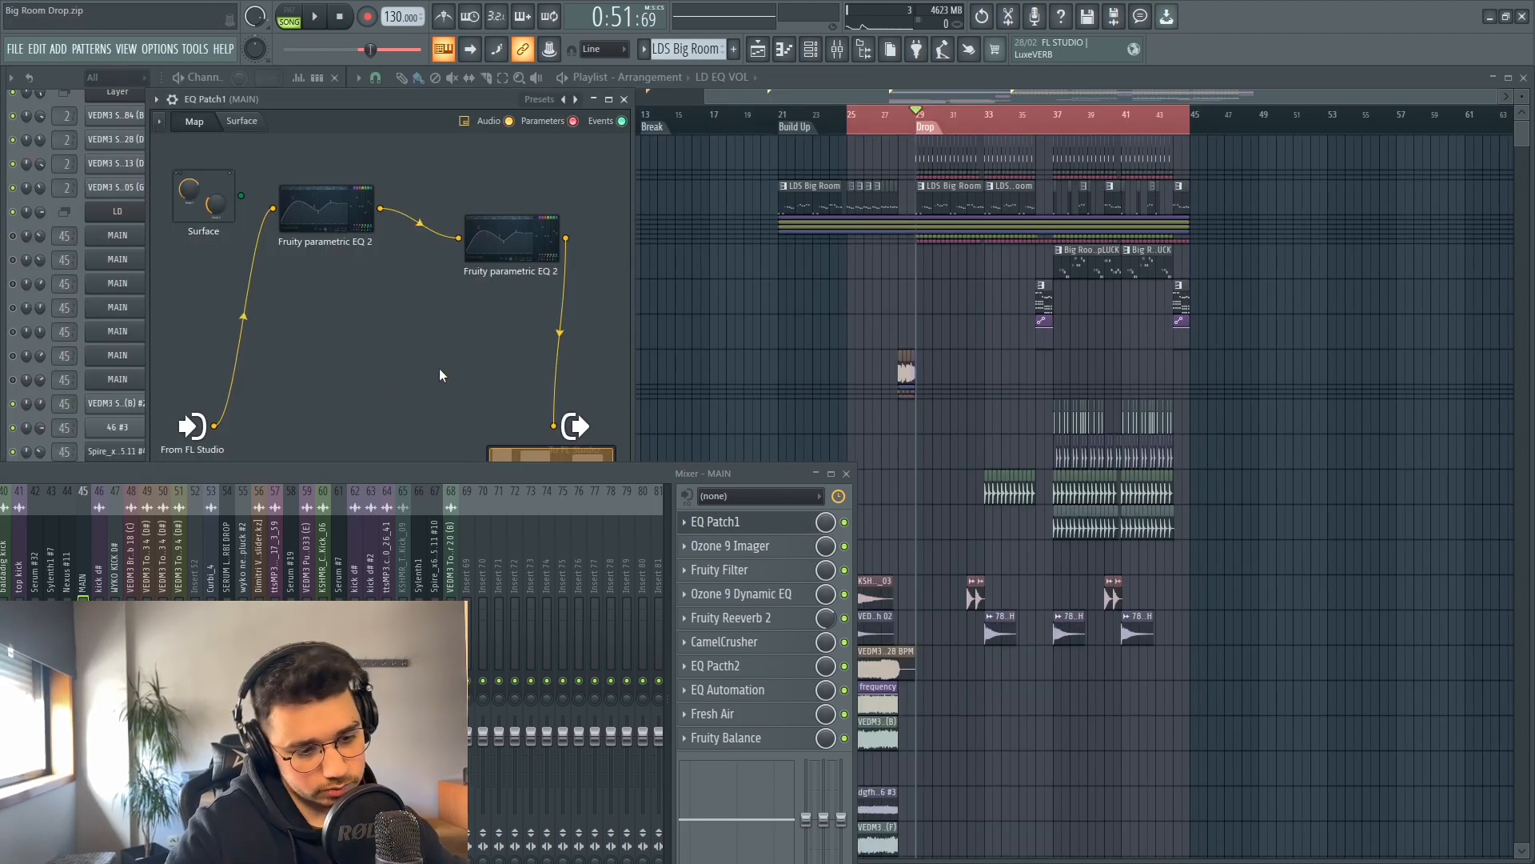
{"action": "double_click", "coordinate": [543, 237]}
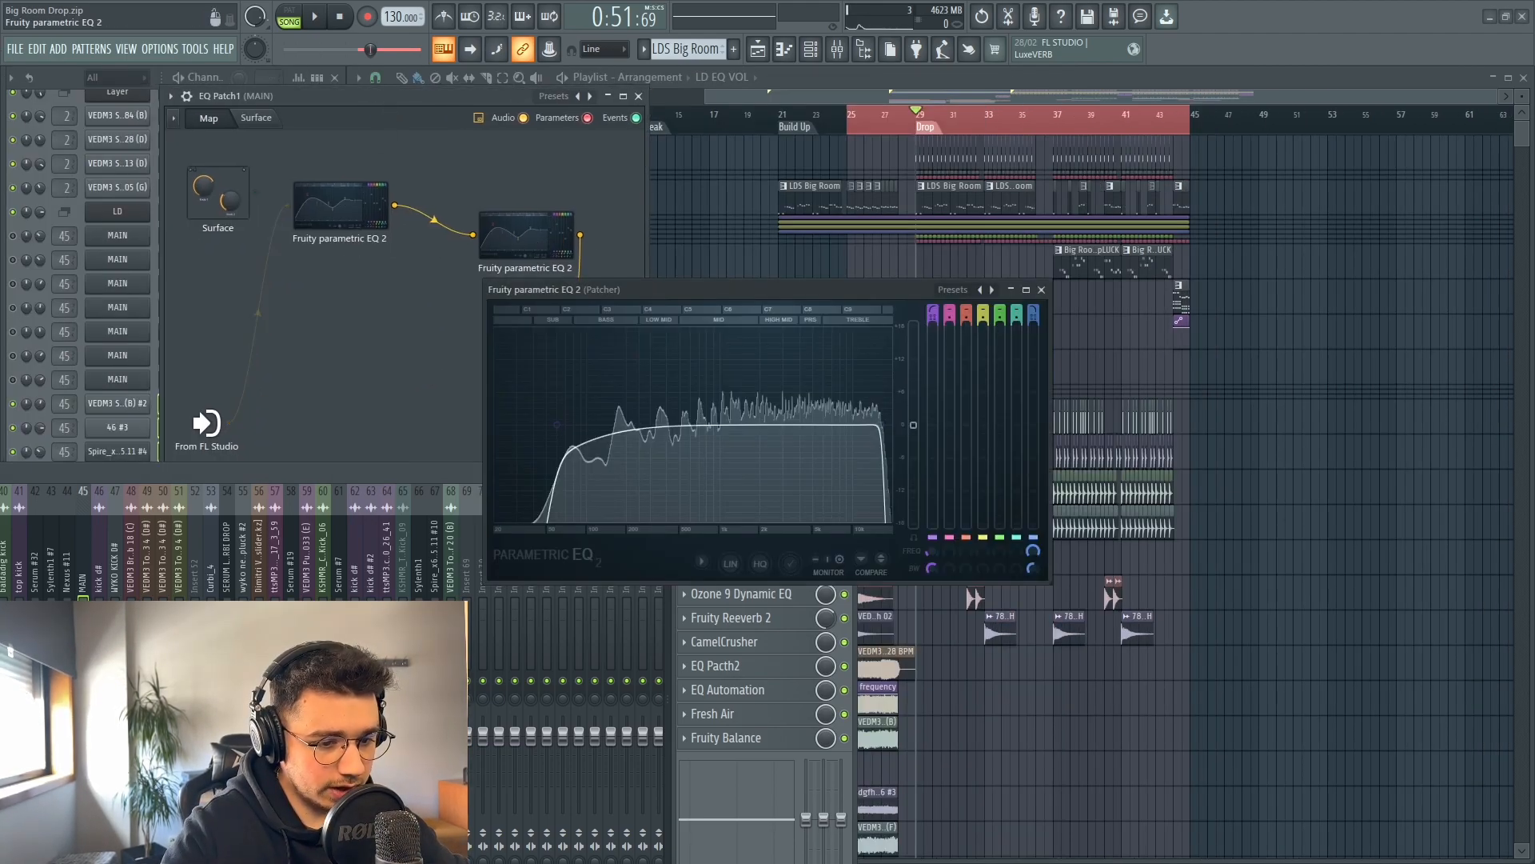
{"action": "key", "text": "Escape"}
- Inspect the MAIN lead's Ozone 9 Imager, Fruity Filter and Ozone 9 Dynamic EQ effects one after another
{"action": "left_click", "coordinate": [745, 548]}
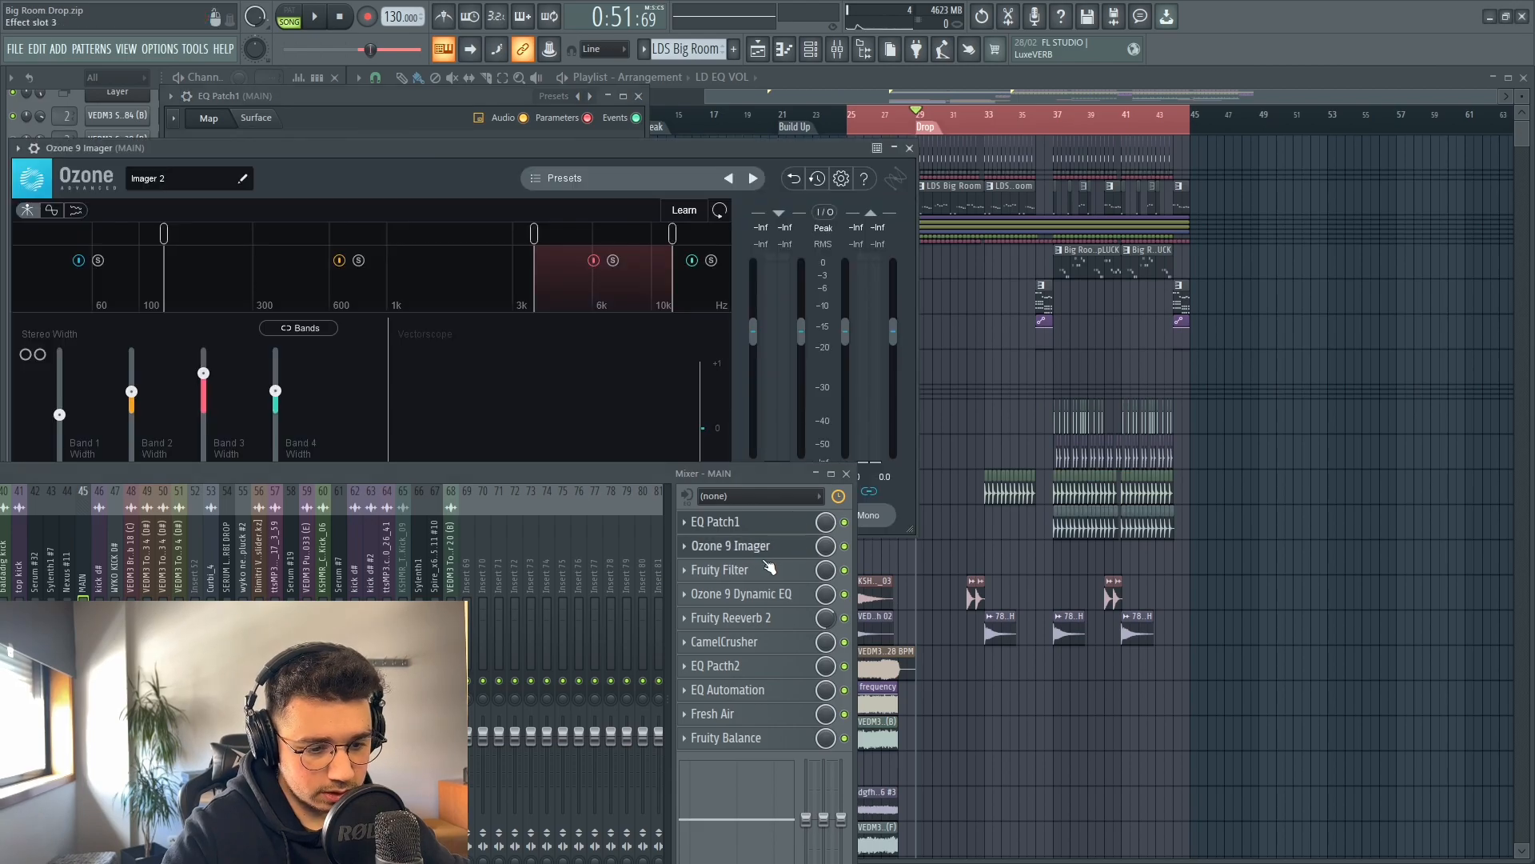
{"action": "left_click", "coordinate": [757, 572]}
{"action": "left_click", "coordinate": [772, 545]}
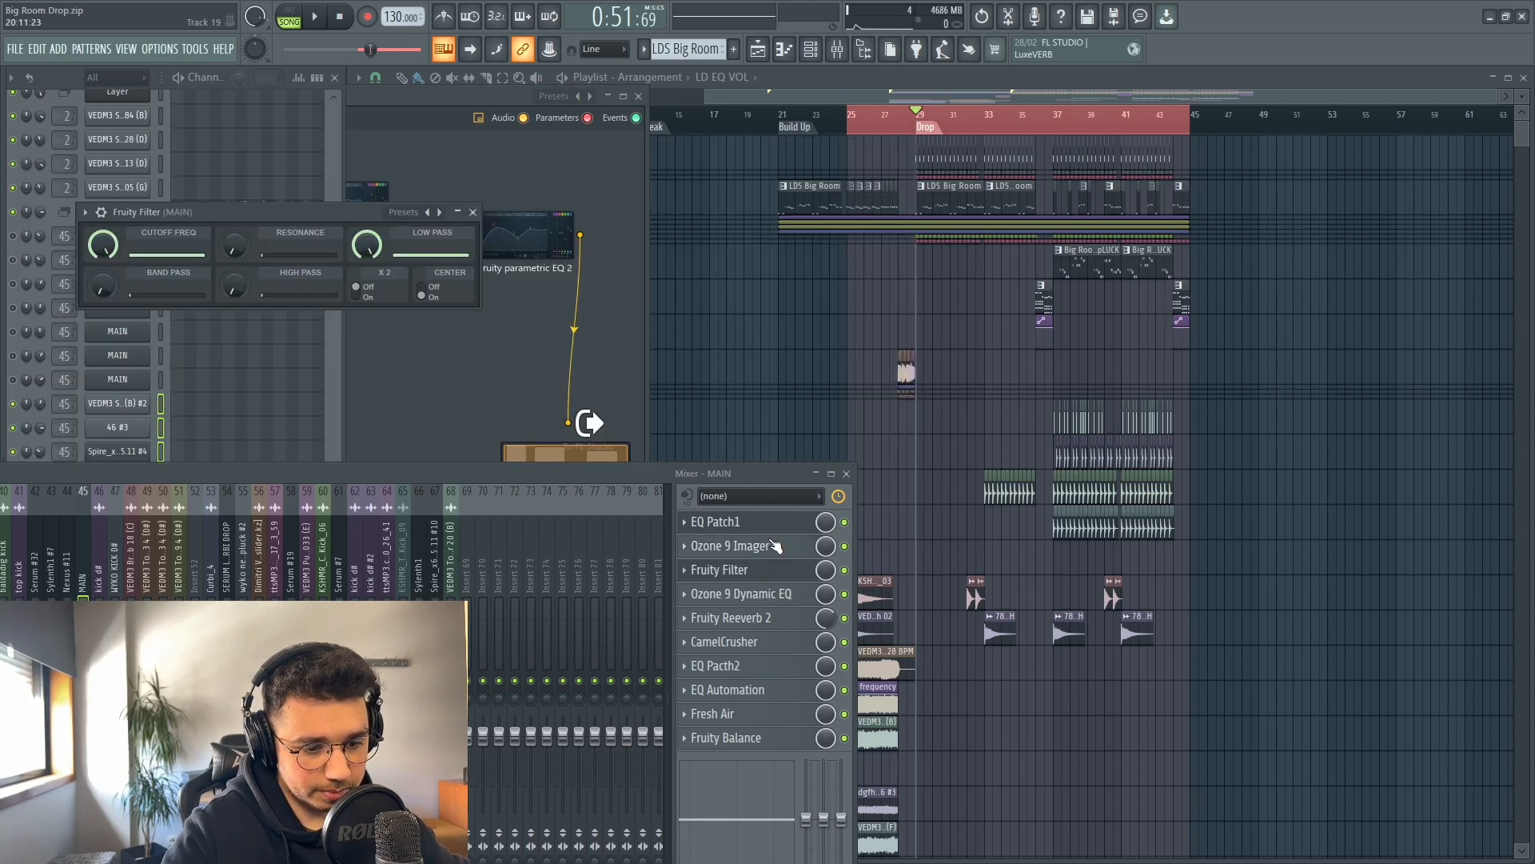
{"action": "left_click", "coordinate": [756, 595]}
{"action": "left_click_drag", "start_coordinate": [625, 242], "coordinate": [444, 142]}
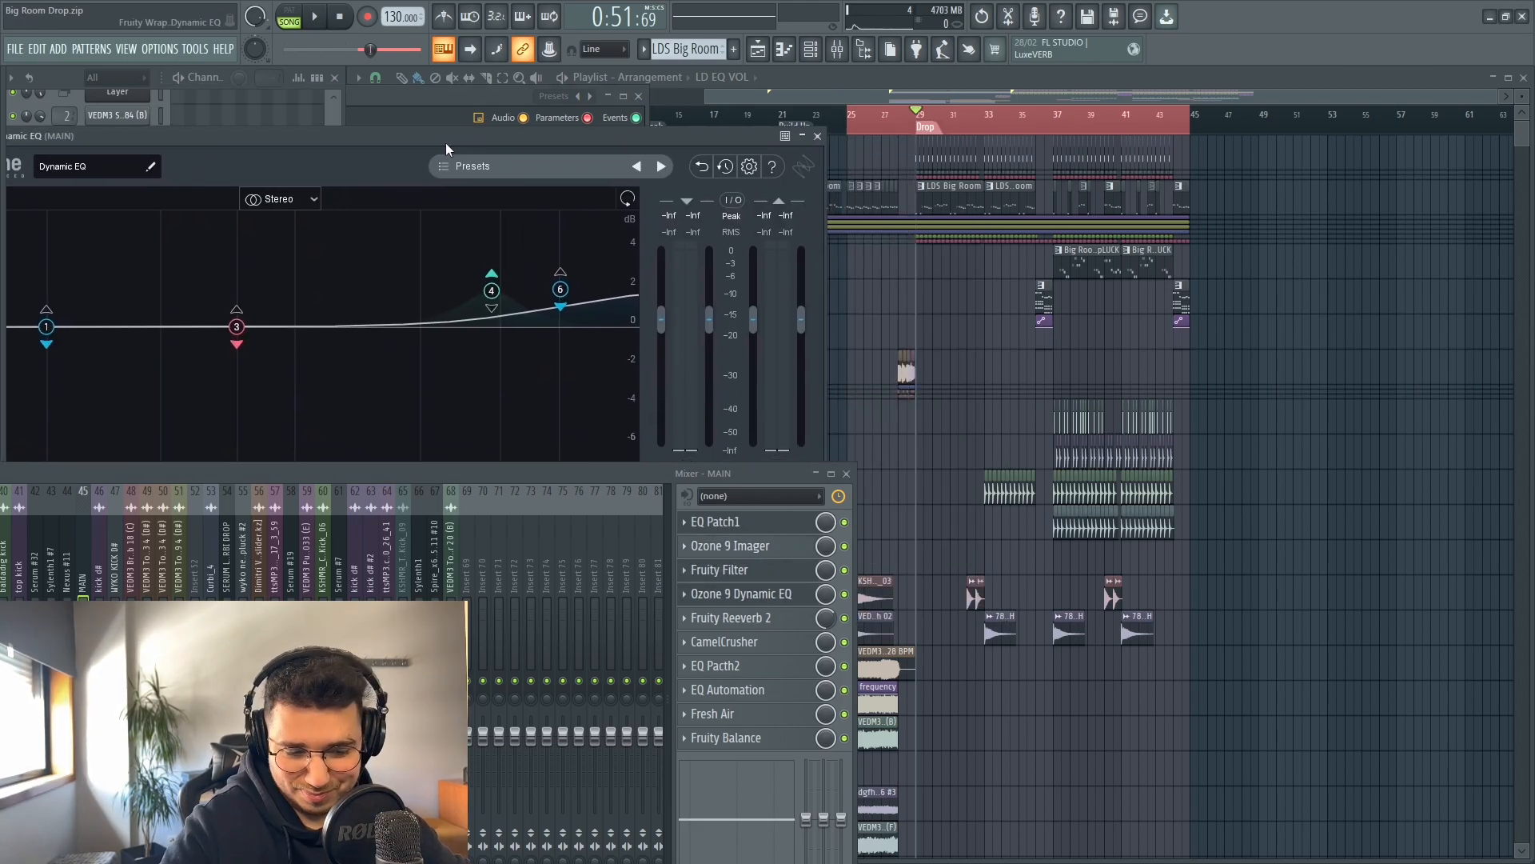
{"action": "left_click", "coordinate": [751, 593]}
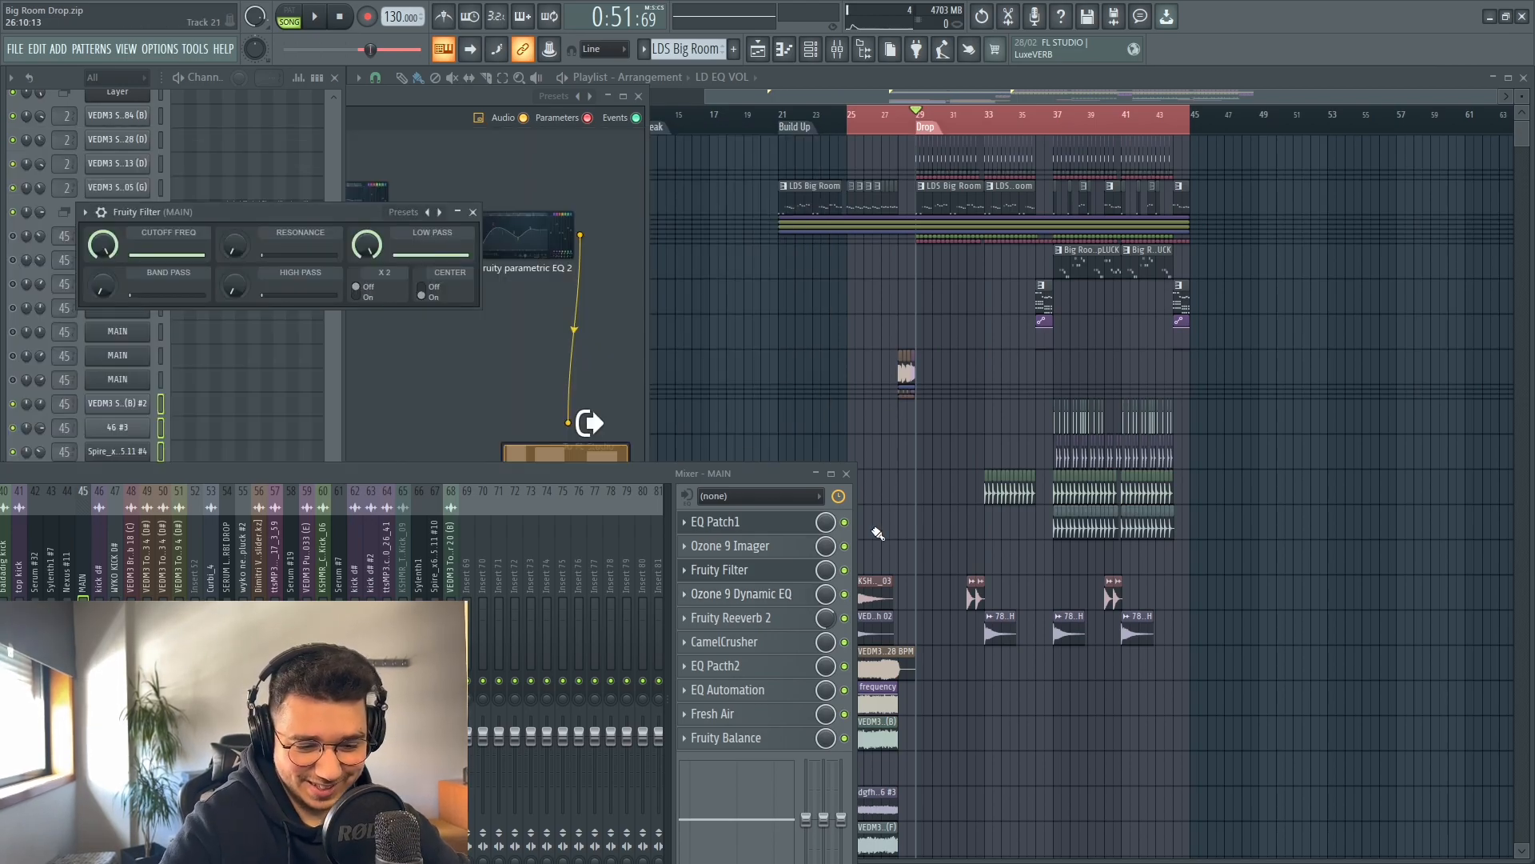
- Open the MAIN lead's Fruity Reeverb 2 and expand the Track 4 group in the playlist to show its automation clips
{"action": "left_click", "coordinate": [773, 624]}
{"action": "left_click_drag", "start_coordinate": [705, 97], "coordinate": [691, 98]}
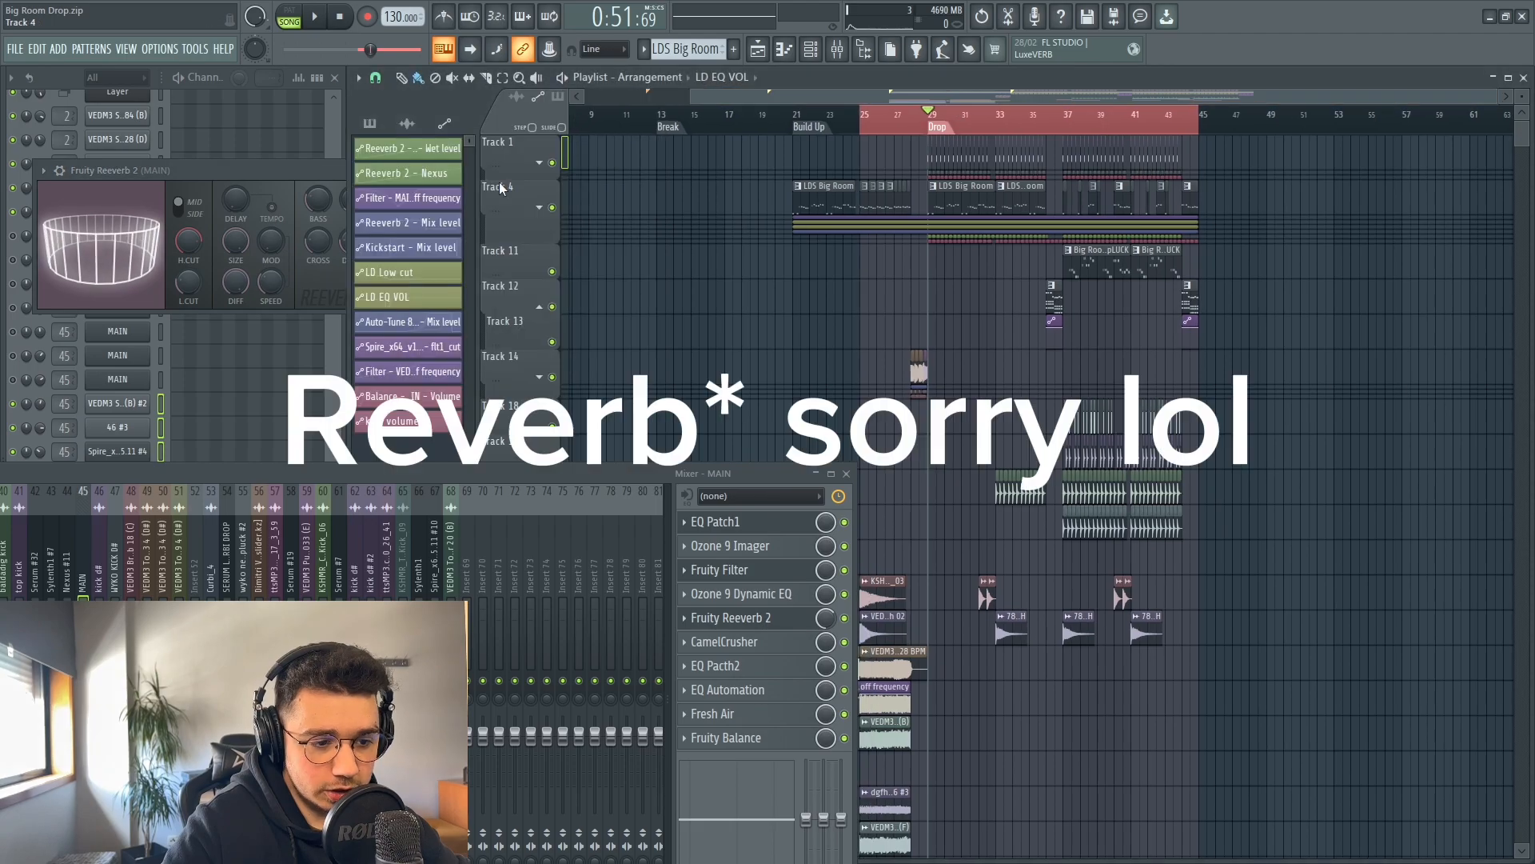
{"action": "left_click", "coordinate": [541, 208]}
{"action": "scroll", "coordinate": [994, 376], "scroll_direction": "up", "scroll_amount": 3}
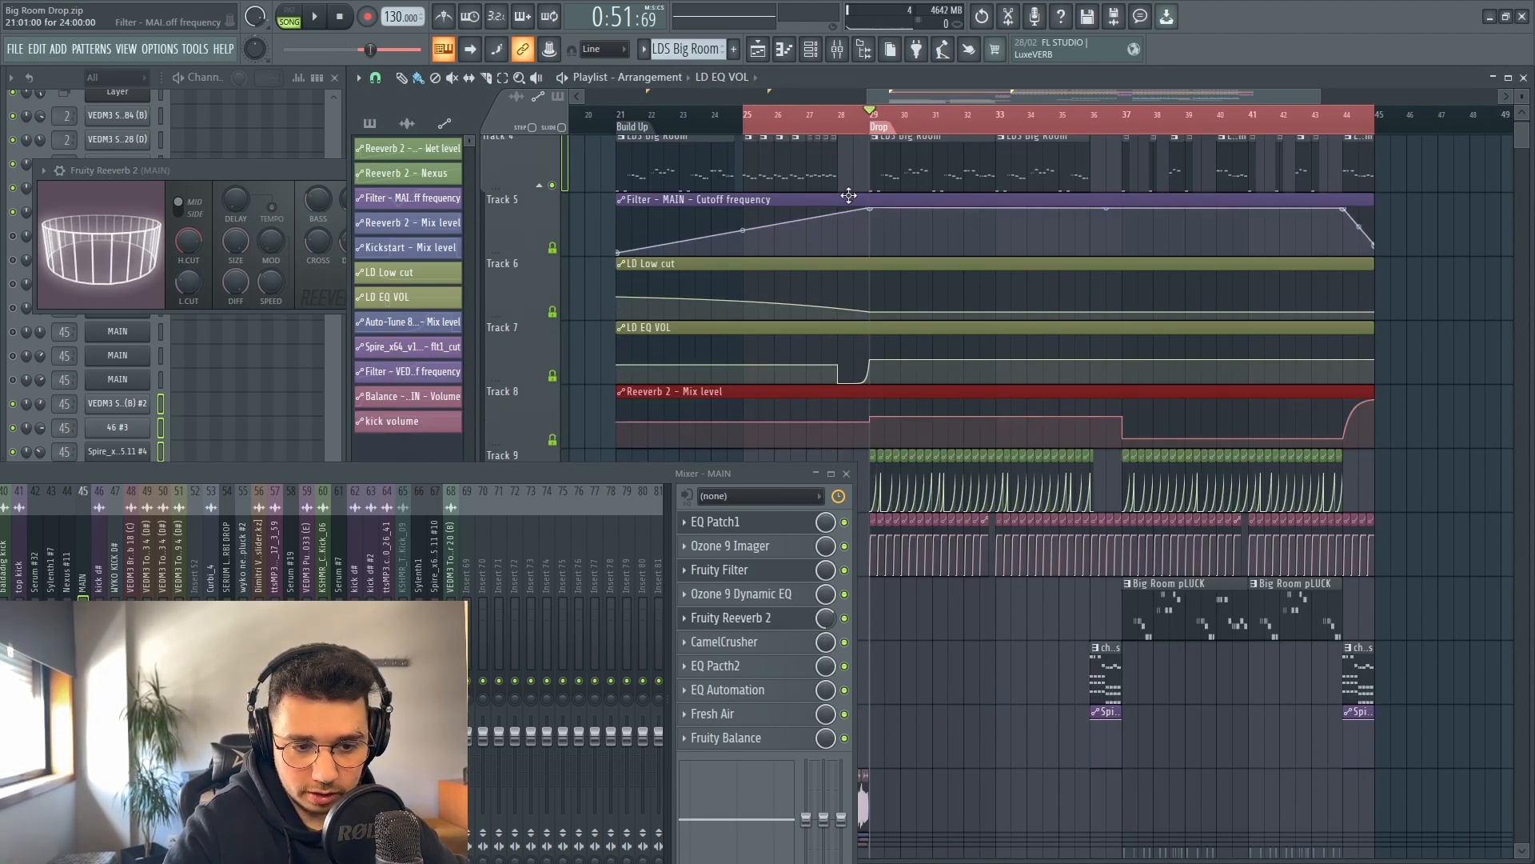
{"action": "scroll", "coordinate": [1000, 432], "scroll_direction": "down", "scroll_amount": 3}
{"action": "scroll", "coordinate": [923, 364], "scroll_direction": "up", "scroll_amount": 3}
- Select the first Reeverb 2 wet level automation clips on Track 9 at bar 29 and examine their curves across the drop
{"action": "left_click_drag", "start_coordinate": [782, 299], "coordinate": [1408, 302]}
{"action": "scroll", "coordinate": [785, 383], "scroll_direction": "up", "scroll_amount": 4}
{"action": "left_click", "coordinate": [248, 175]}
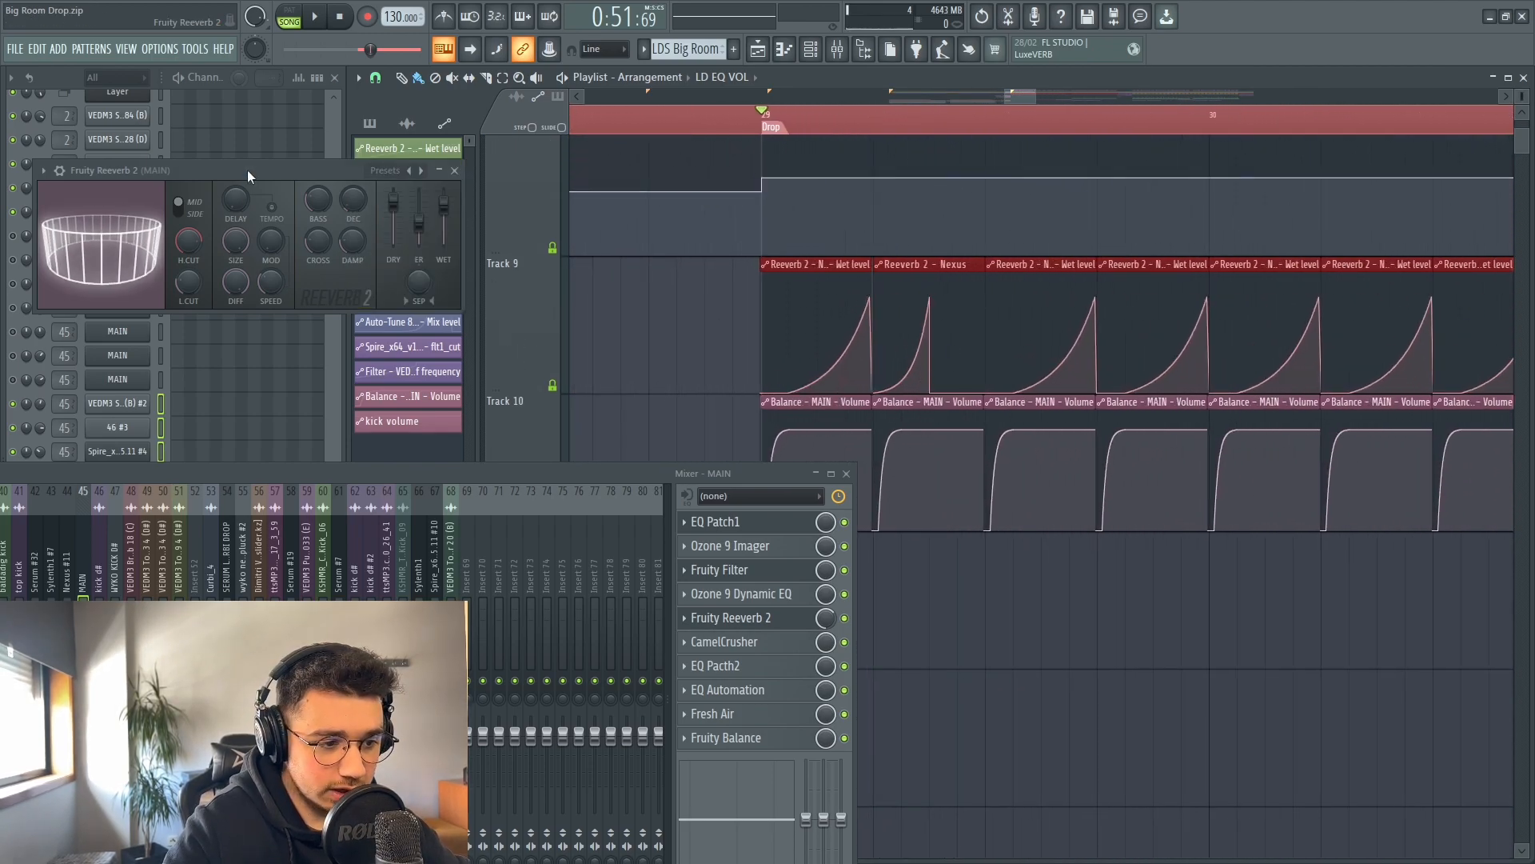
{"action": "left_click_drag", "start_coordinate": [771, 308], "coordinate": [1135, 344]}
{"action": "scroll", "coordinate": [744, 320], "scroll_direction": "down", "scroll_amount": 4}
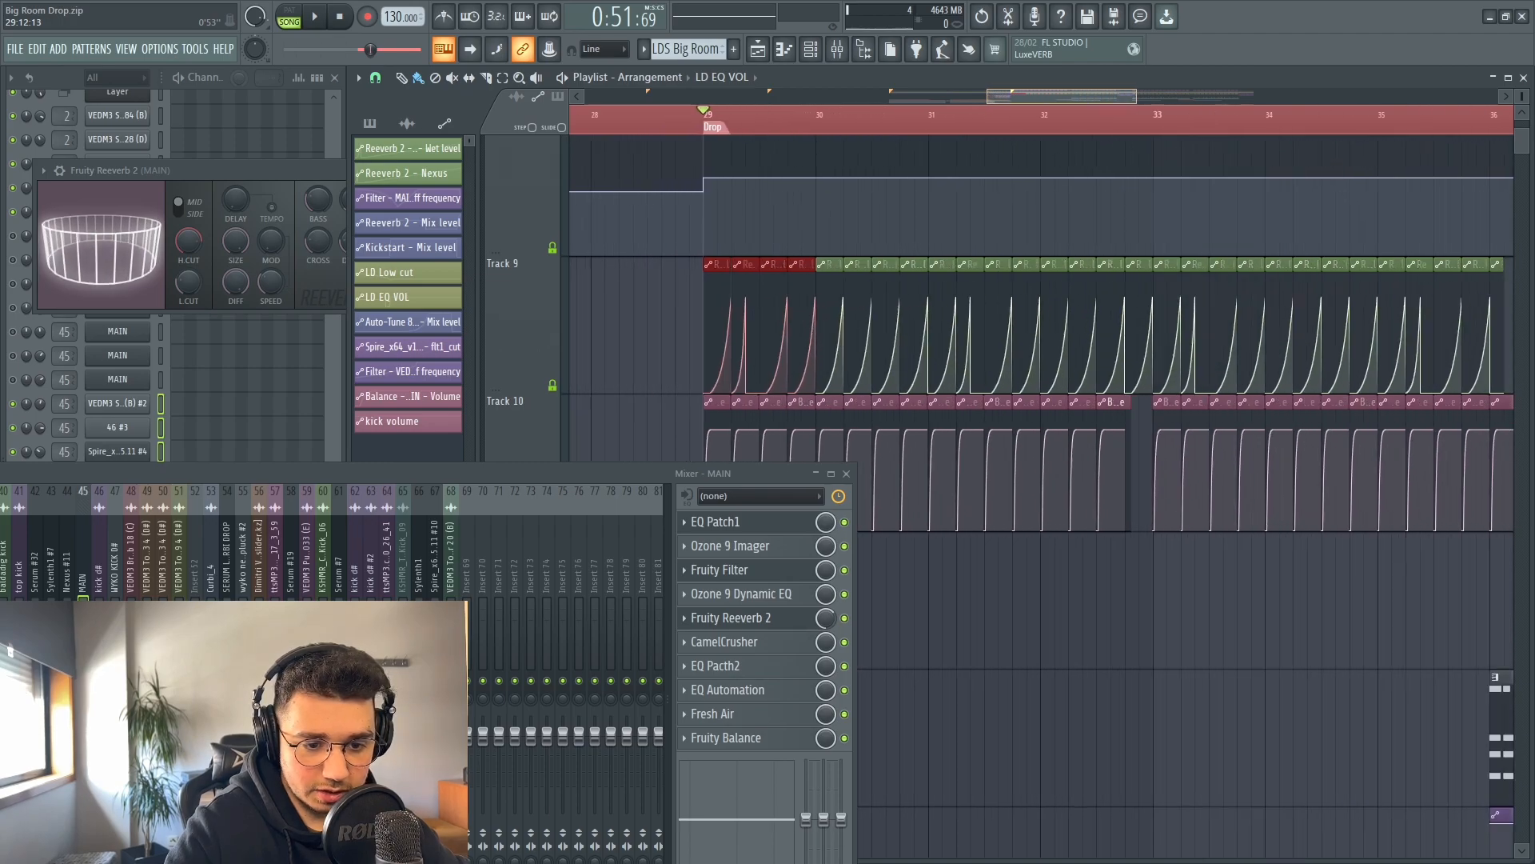
{"action": "scroll", "coordinate": [786, 308], "scroll_direction": "down", "scroll_amount": 2}
{"action": "scroll", "coordinate": [1313, 298], "scroll_direction": "down", "scroll_amount": 3}
{"action": "scroll", "coordinate": [787, 118], "scroll_direction": "down", "scroll_amount": 3}
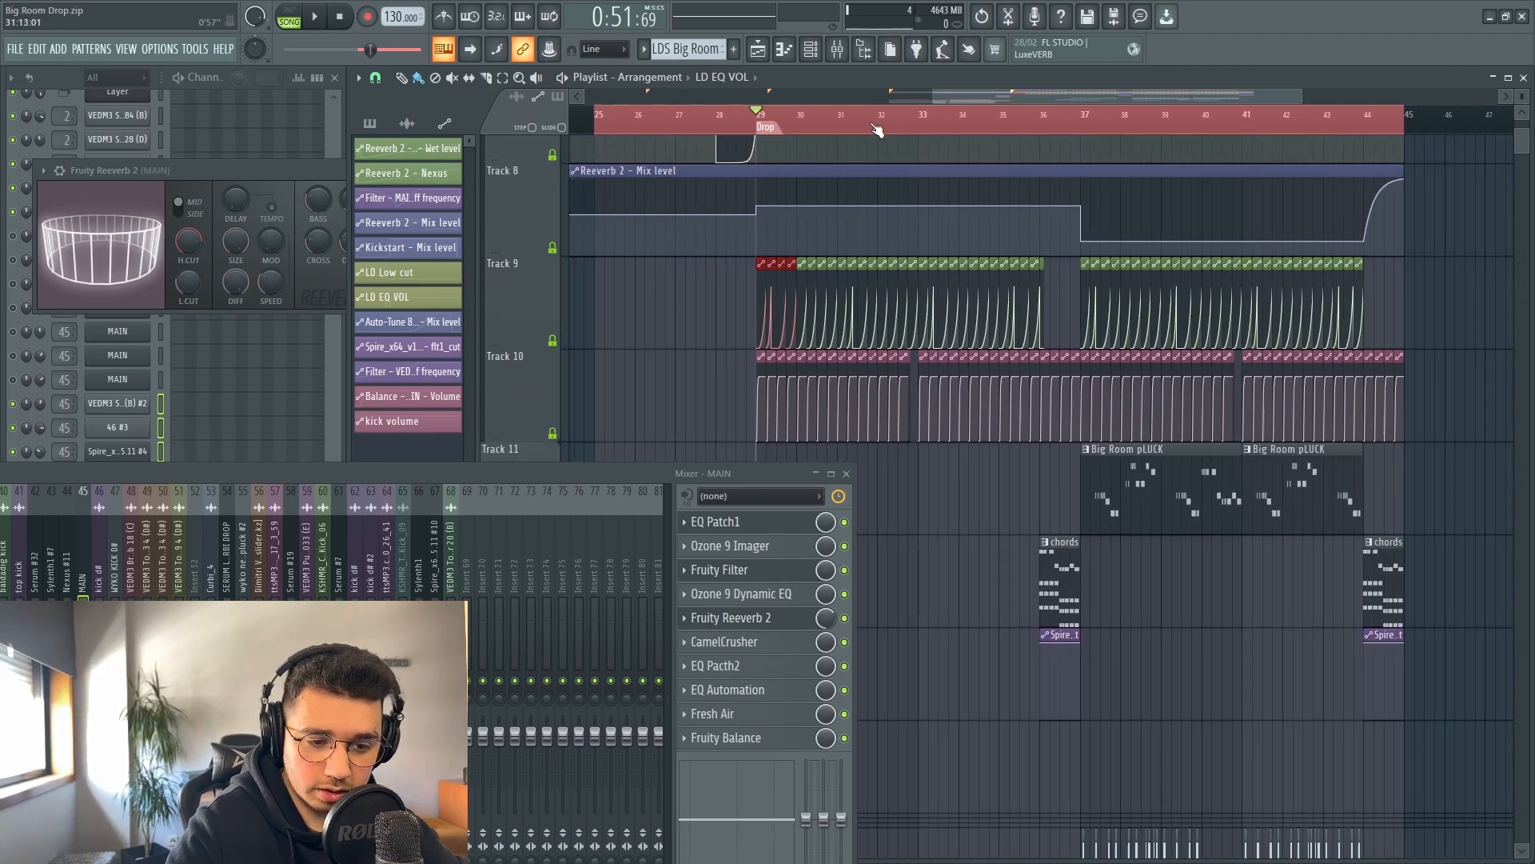
{"action": "scroll", "coordinate": [1082, 240], "scroll_direction": "down", "scroll_amount": 2}
- Inspect the MAIN lead's CamelCrusher and the parametric EQs inside EQ Pacth2, closing each one after viewing
{"action": "left_click", "coordinate": [761, 649]}
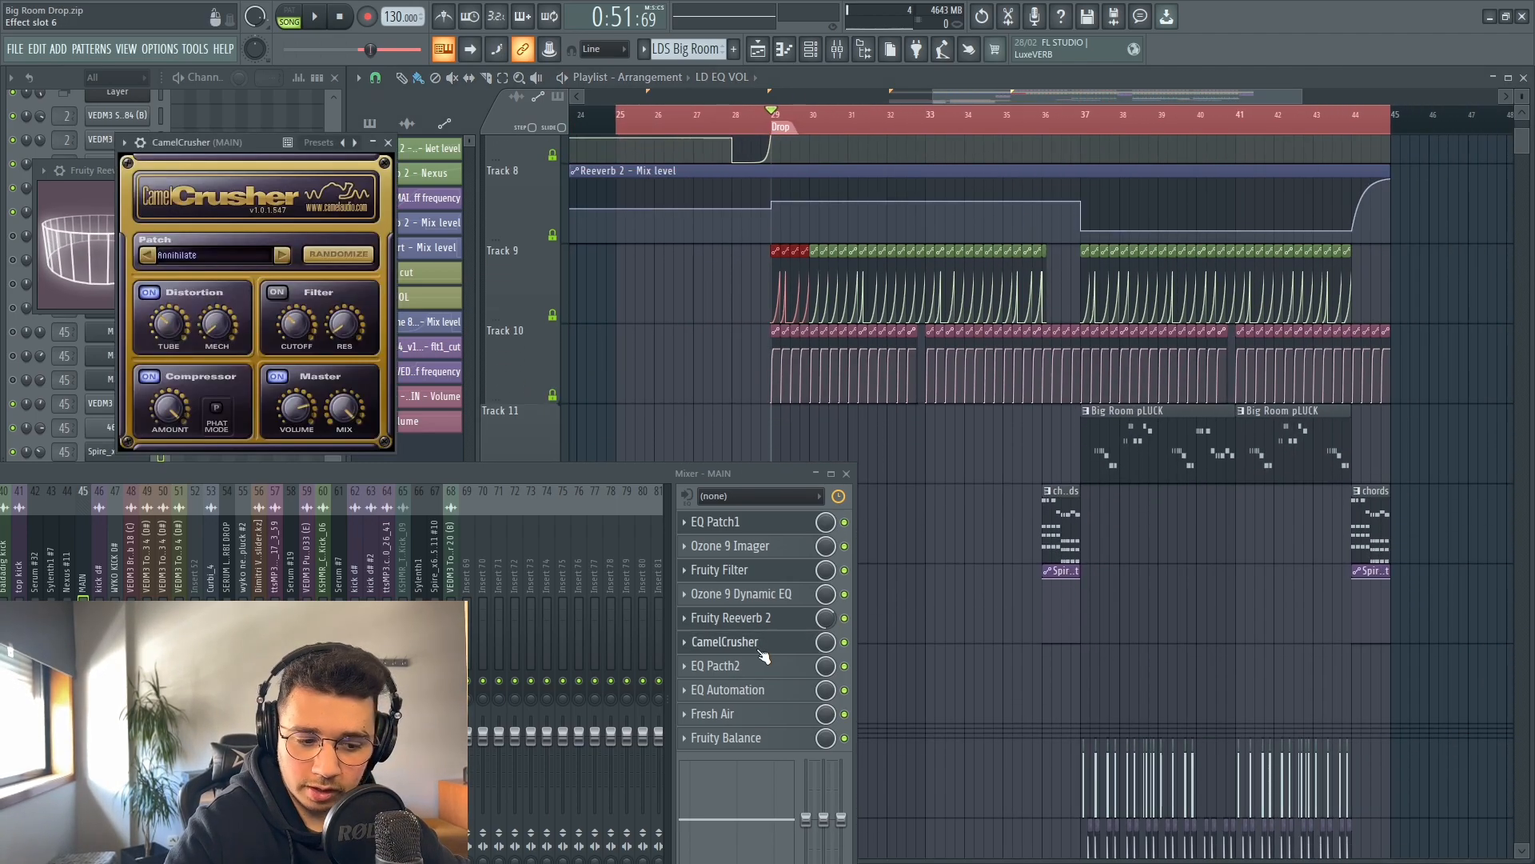
{"action": "key", "text": "Escape"}
{"action": "key", "text": "Escape"}
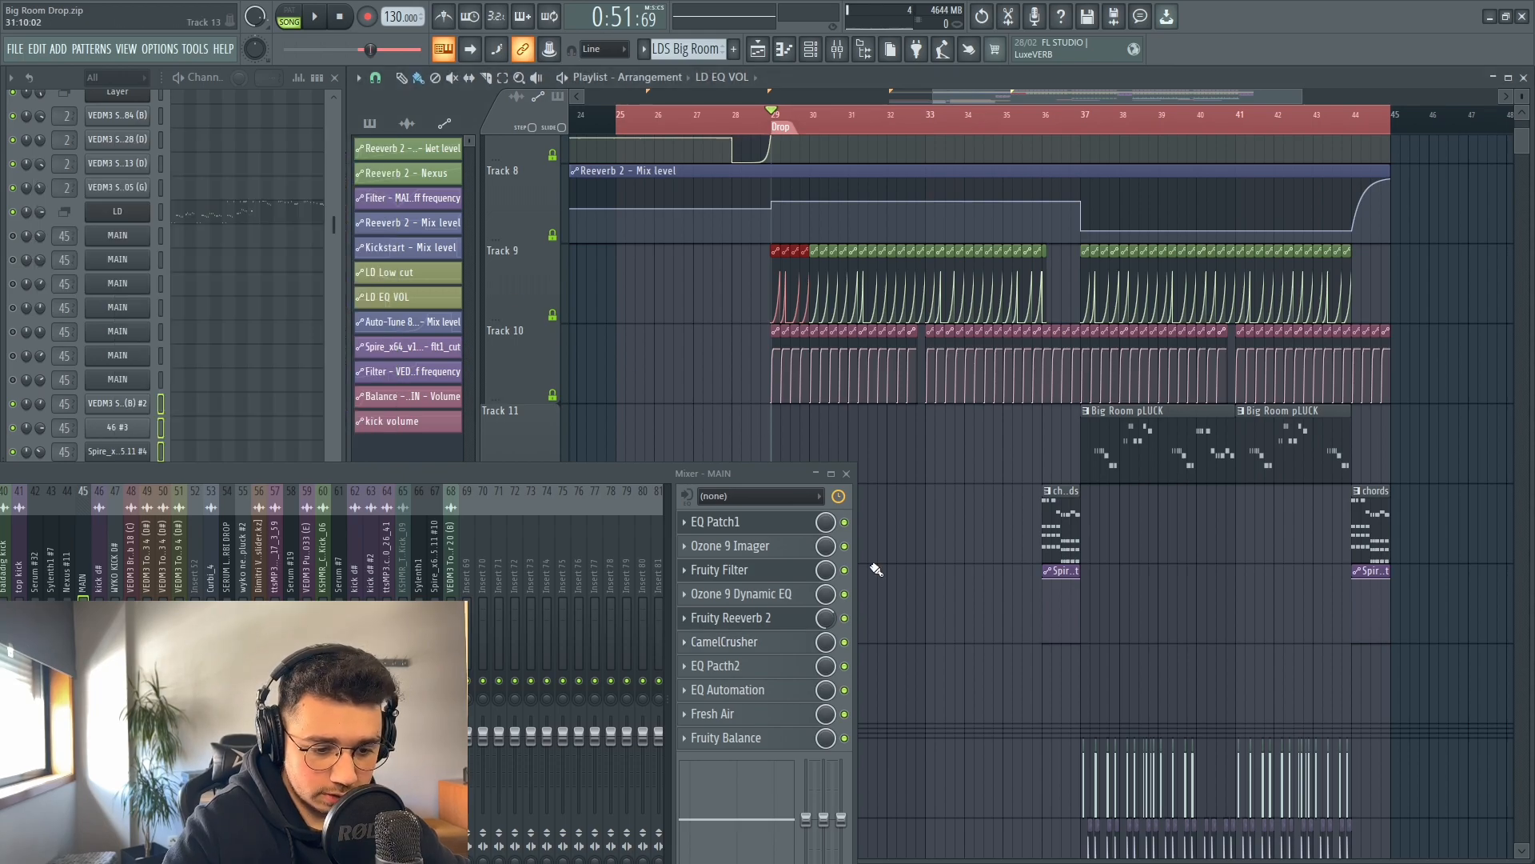
{"action": "left_click", "coordinate": [732, 667]}
{"action": "left_click", "coordinate": [347, 337]}
{"action": "key", "text": "Escape"}
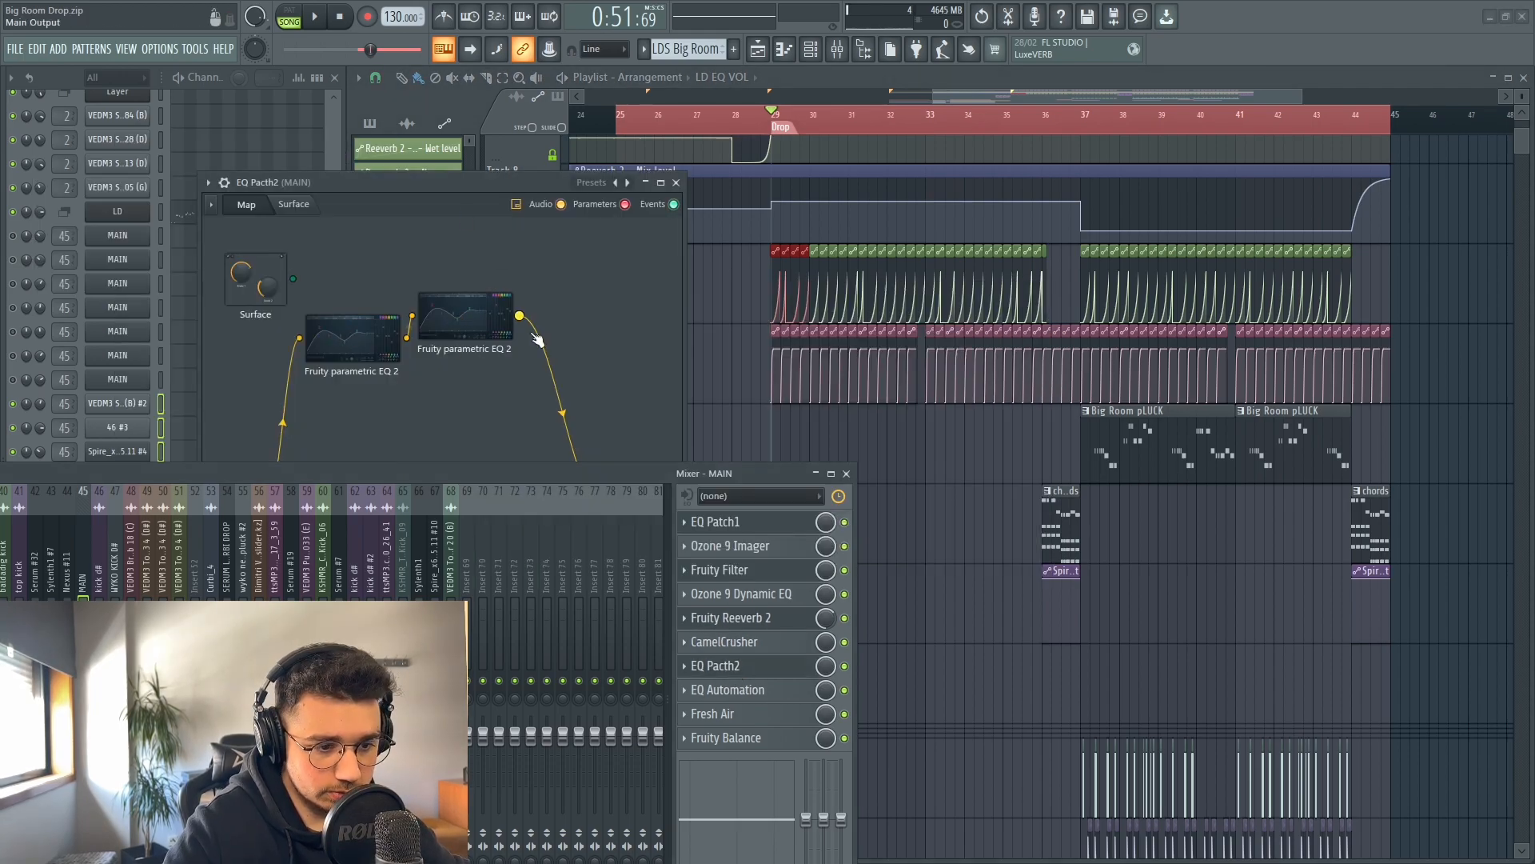
{"action": "key", "text": "Escape"}
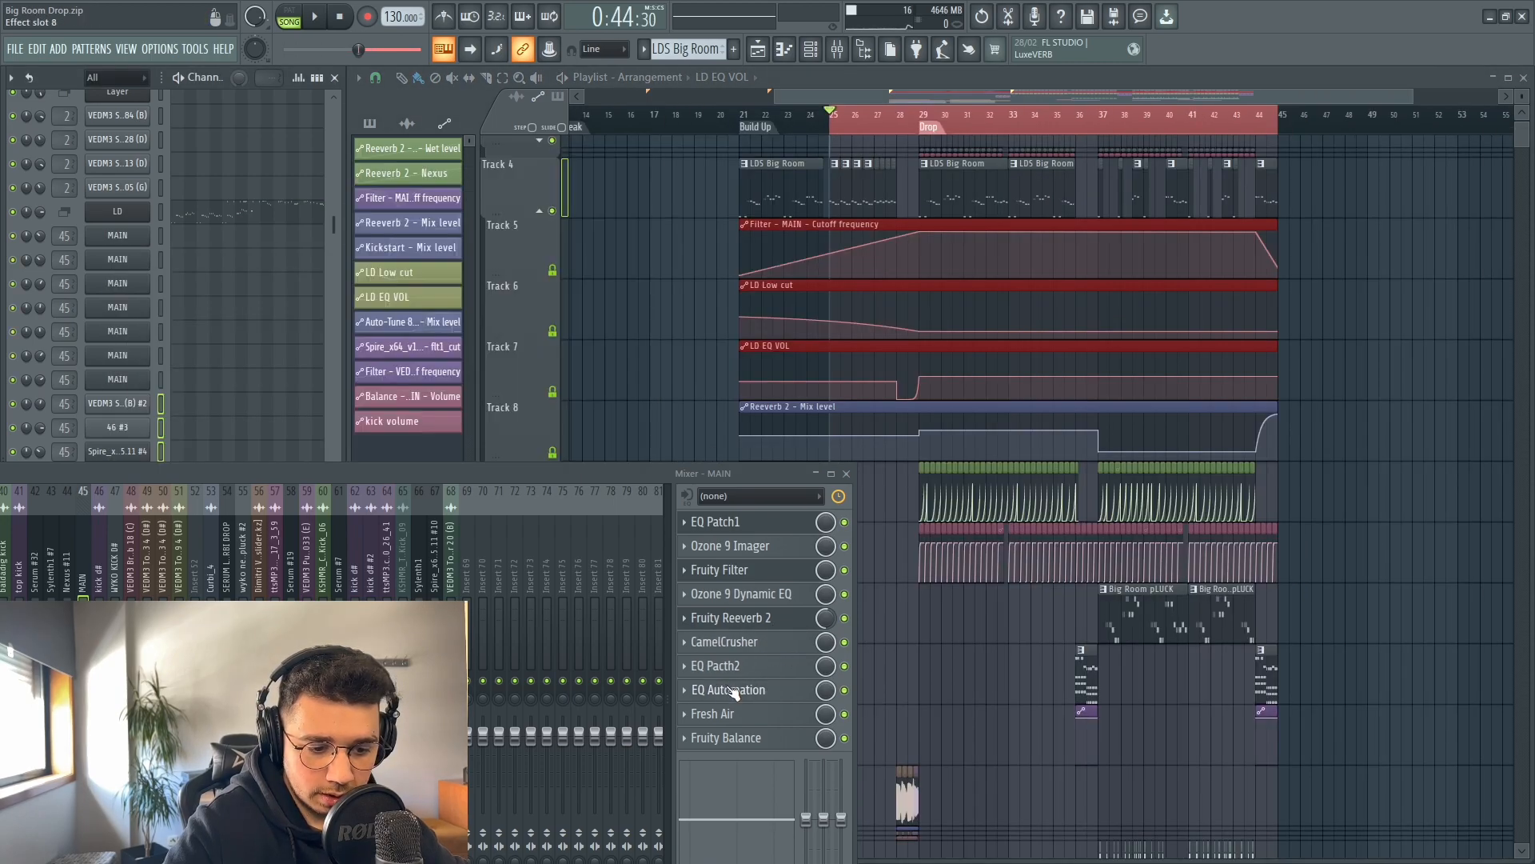
- View the EQ Automation, Fresh Air and Fruity Balance effects, and close all plugin windows and the mixer
{"action": "left_click", "coordinate": [728, 738]}
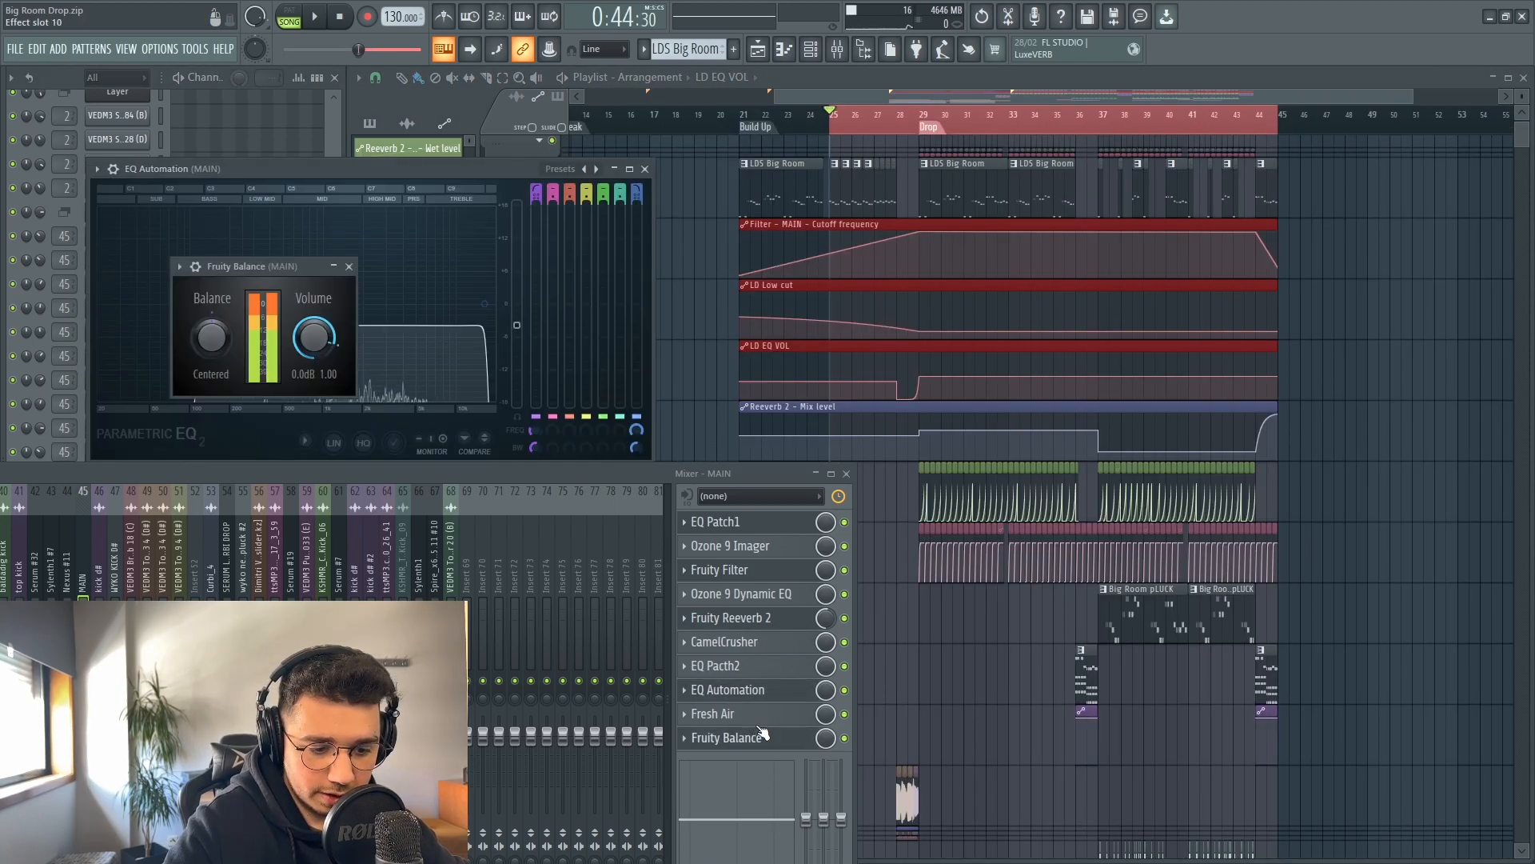
{"action": "left_click", "coordinate": [732, 713]}
{"action": "left_click", "coordinate": [728, 737]}
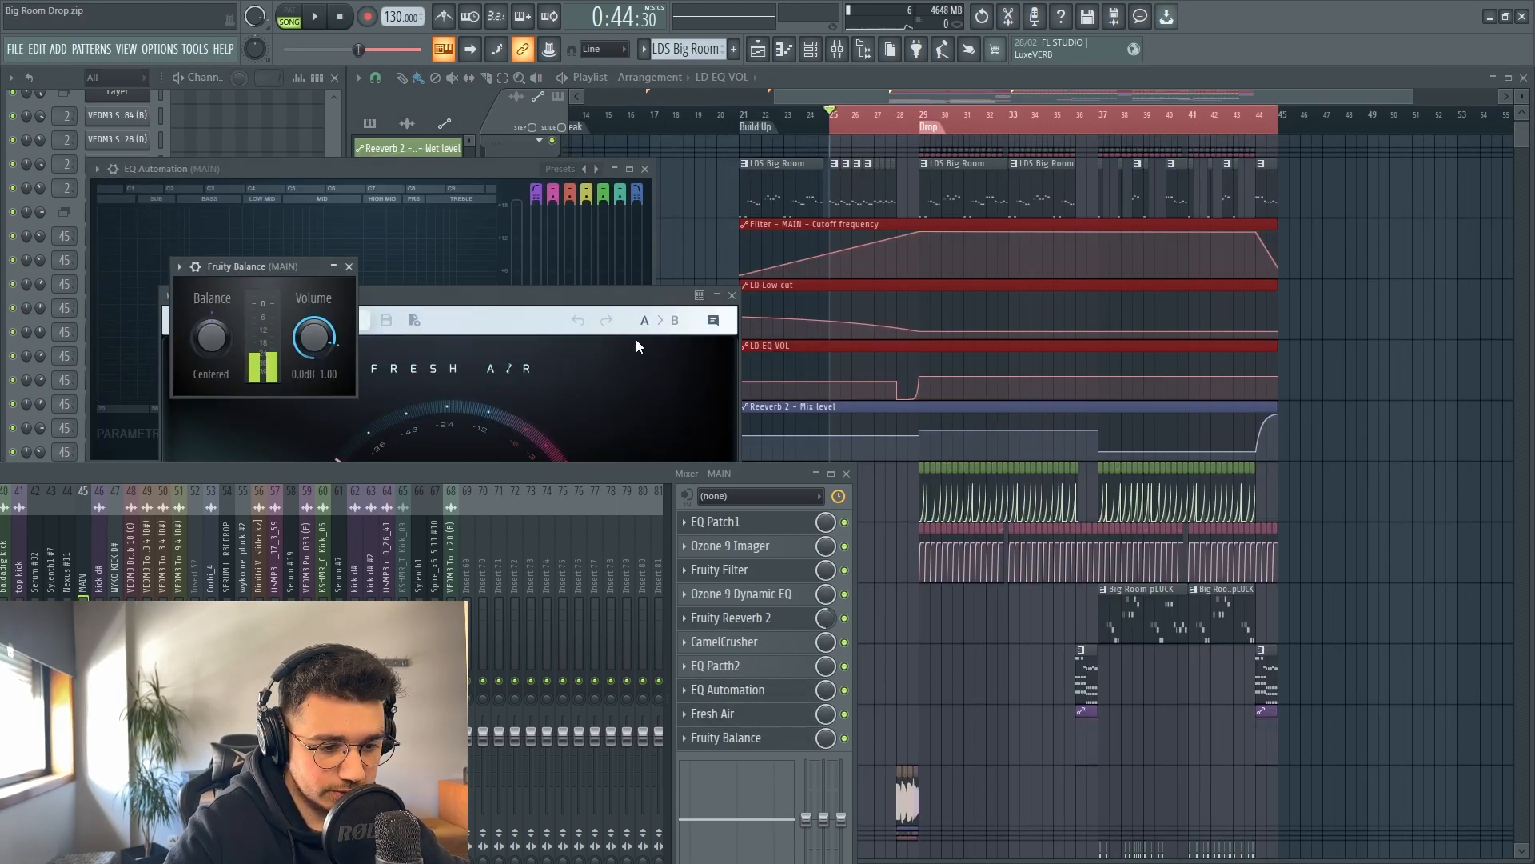
{"action": "key", "text": "alt+F12"}
{"action": "scroll", "coordinate": [1015, 440], "scroll_direction": "up", "scroll_amount": 3}
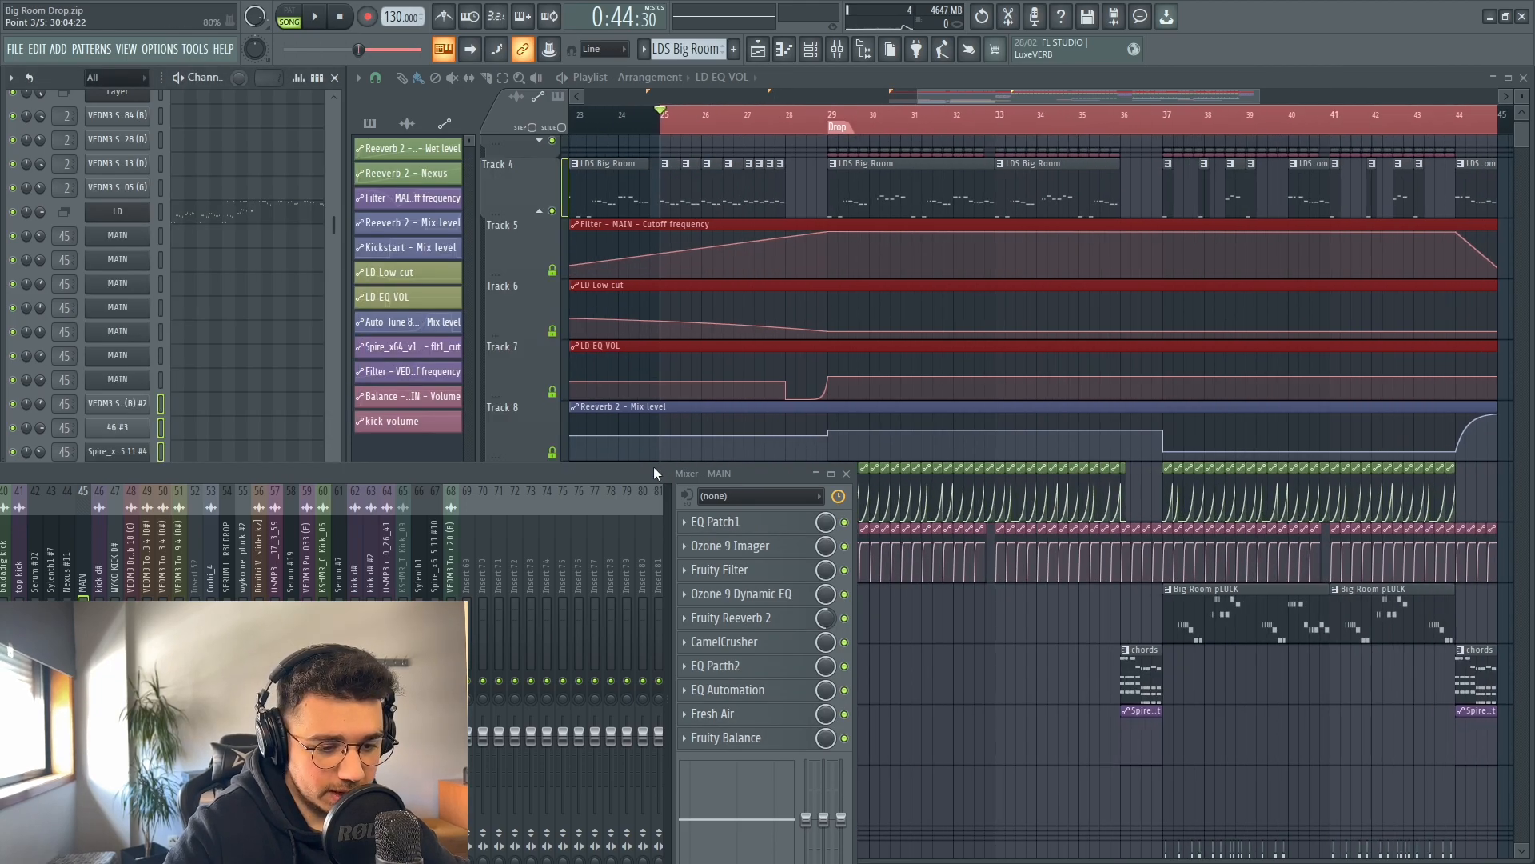
{"action": "left_click", "coordinate": [846, 473]}
- Select the Balance - MAIN - Volume automation clips on Track 10 from bar 29 and view their curves up close
{"action": "scroll", "coordinate": [856, 488], "scroll_direction": "up", "scroll_amount": 4}
{"action": "scroll", "coordinate": [840, 471], "scroll_direction": "down", "scroll_amount": 2}
{"action": "scroll", "coordinate": [782, 376], "scroll_direction": "down", "scroll_amount": 3}
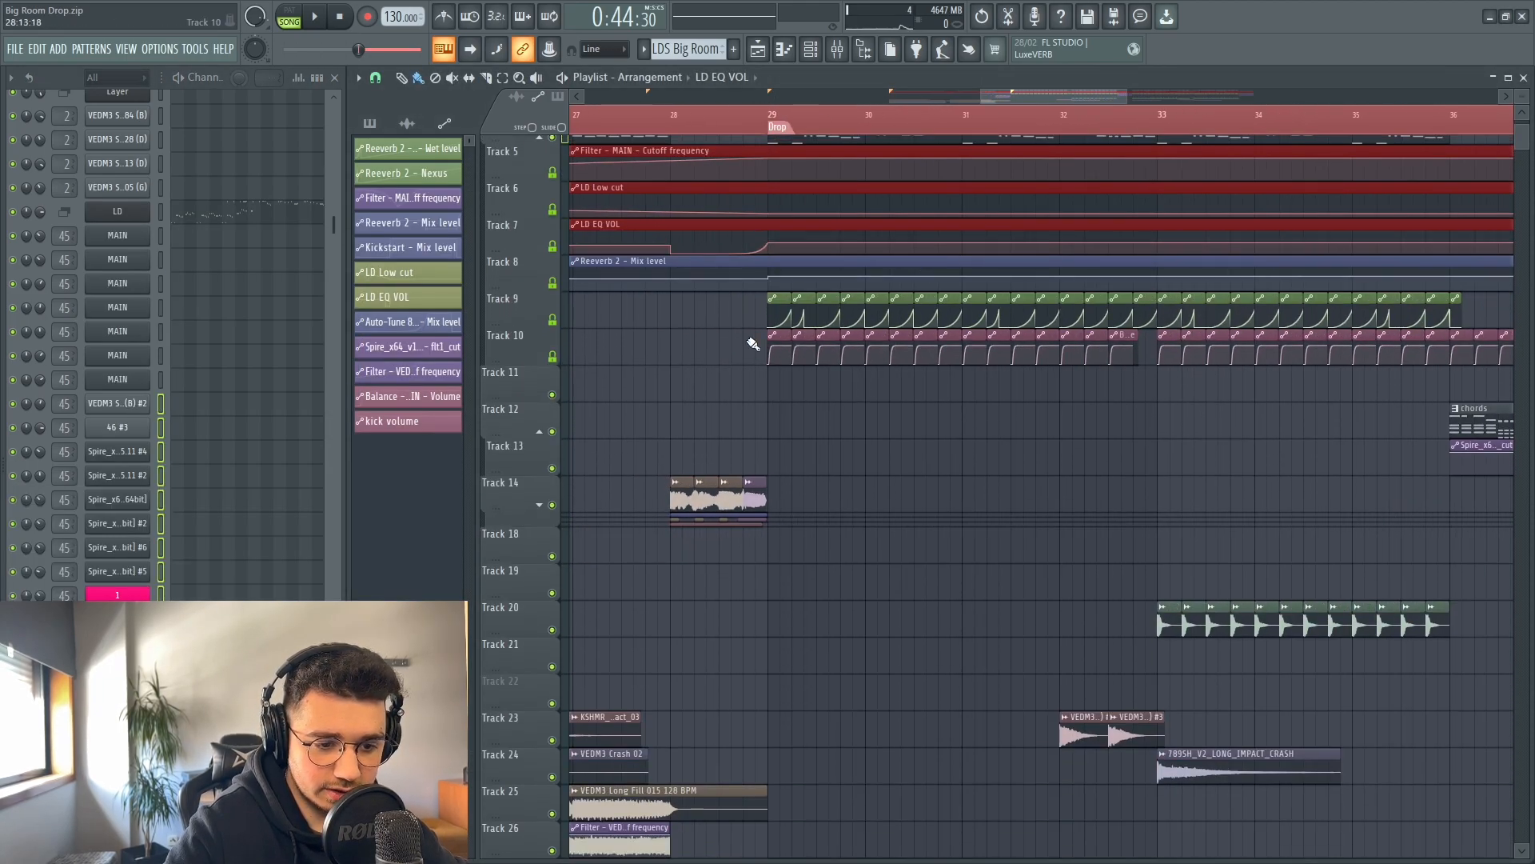
{"action": "left_click_drag", "start_coordinate": [754, 344], "coordinate": [1138, 387]}
{"action": "scroll", "coordinate": [792, 416], "scroll_direction": "up", "scroll_amount": 3}
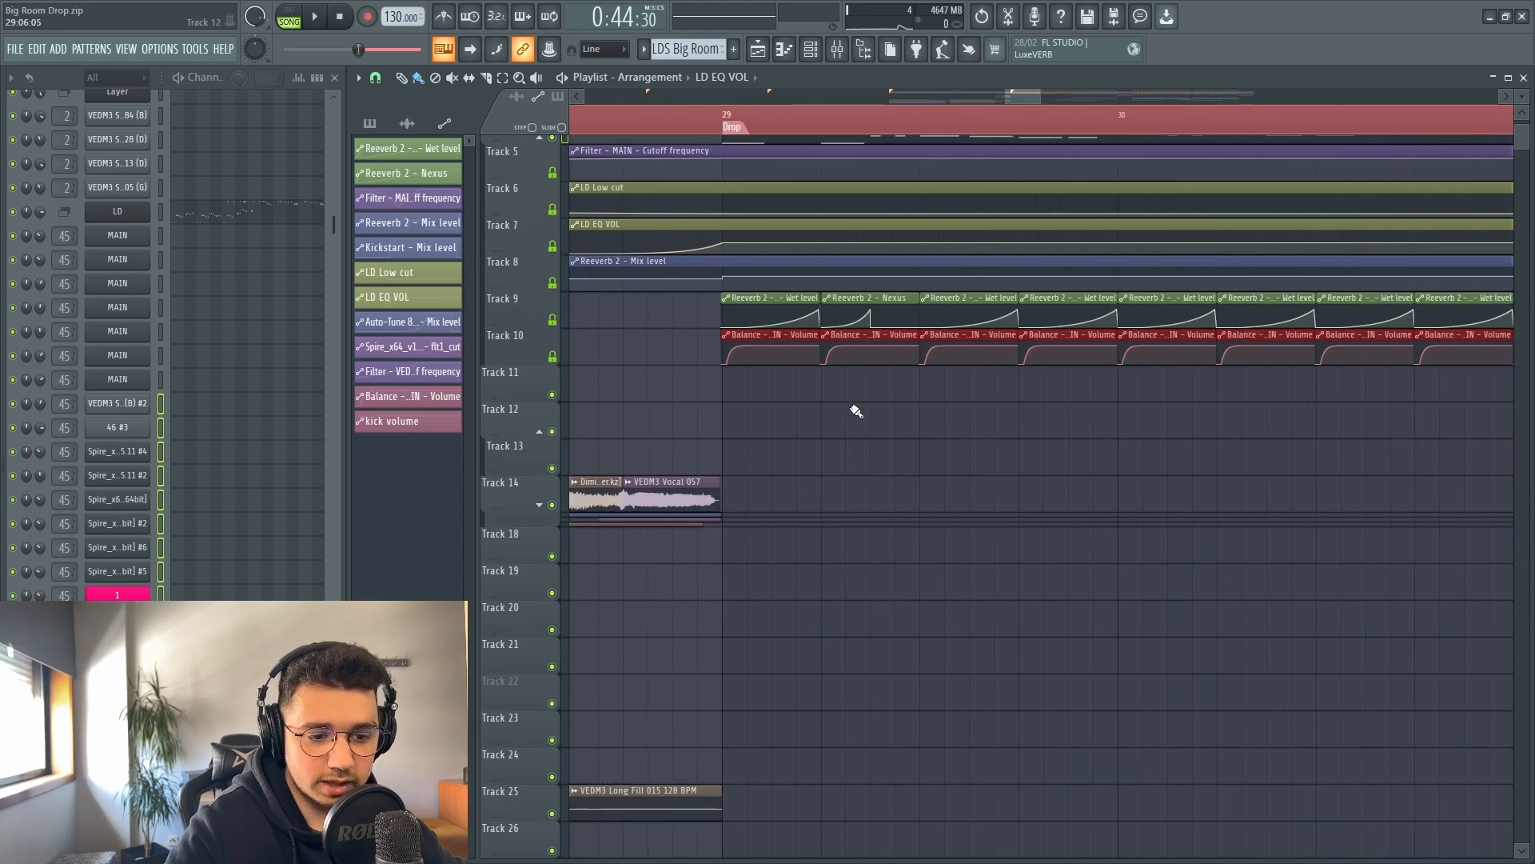
{"action": "scroll", "coordinate": [800, 393], "scroll_direction": "up", "scroll_amount": 2}
{"action": "scroll", "coordinate": [754, 400], "scroll_direction": "up", "scroll_amount": 4}
{"action": "scroll", "coordinate": [760, 124], "scroll_direction": "up", "scroll_amount": 1}
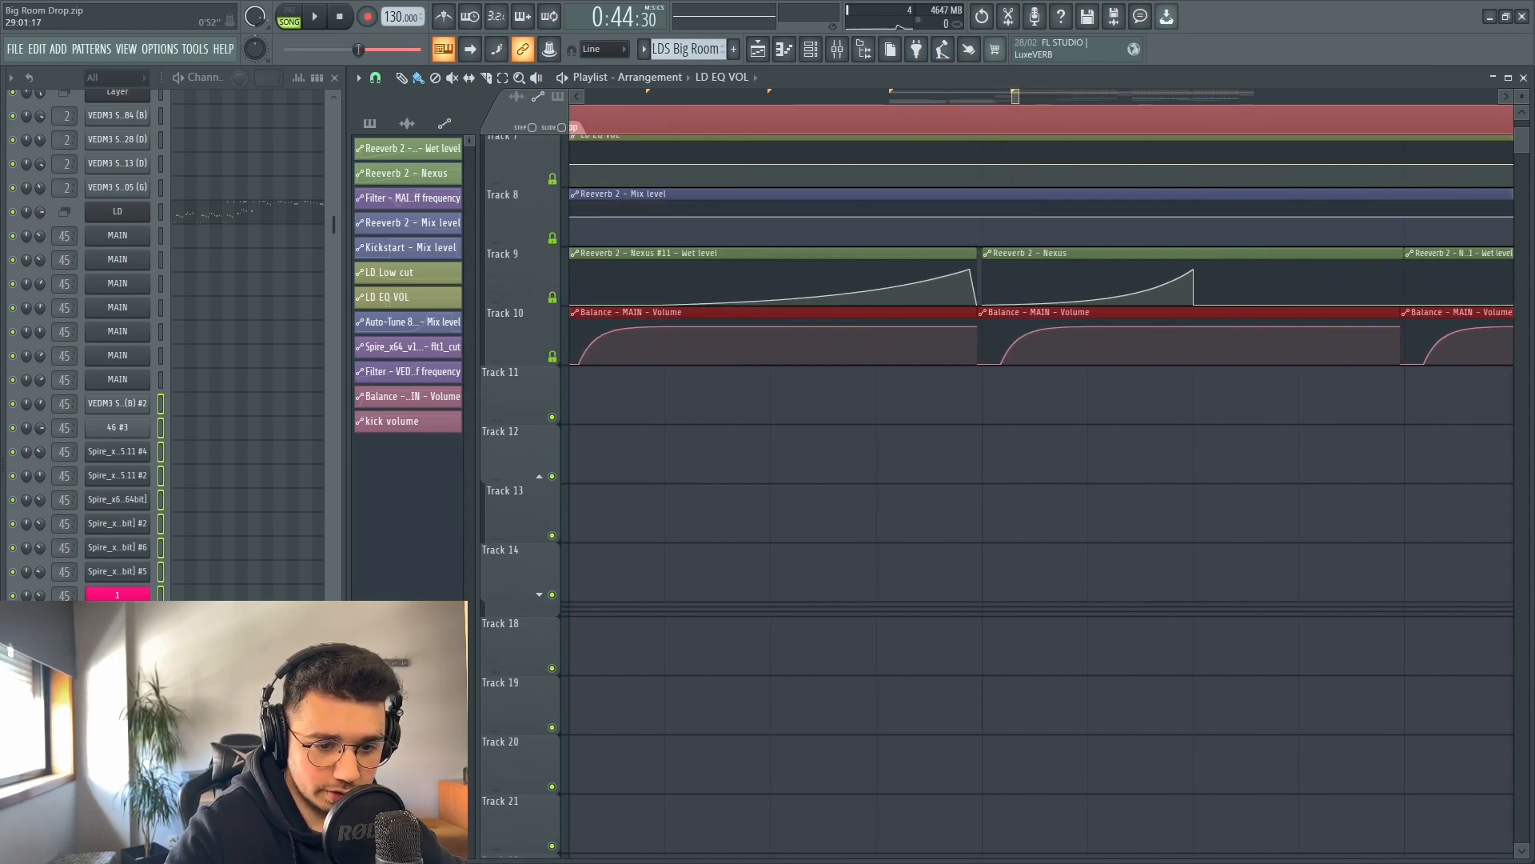
- Examine how the Track 10 volume automation curves line up with the Track 9 reverb wet level curves across the drop
{"action": "scroll", "coordinate": [805, 325], "scroll_direction": "down", "scroll_amount": 4}
{"action": "scroll", "coordinate": [765, 117], "scroll_direction": "up", "scroll_amount": 3}
{"action": "scroll", "coordinate": [765, 117], "scroll_direction": "right", "scroll_amount": 3}
{"action": "scroll", "coordinate": [765, 116], "scroll_direction": "down", "scroll_amount": 5}
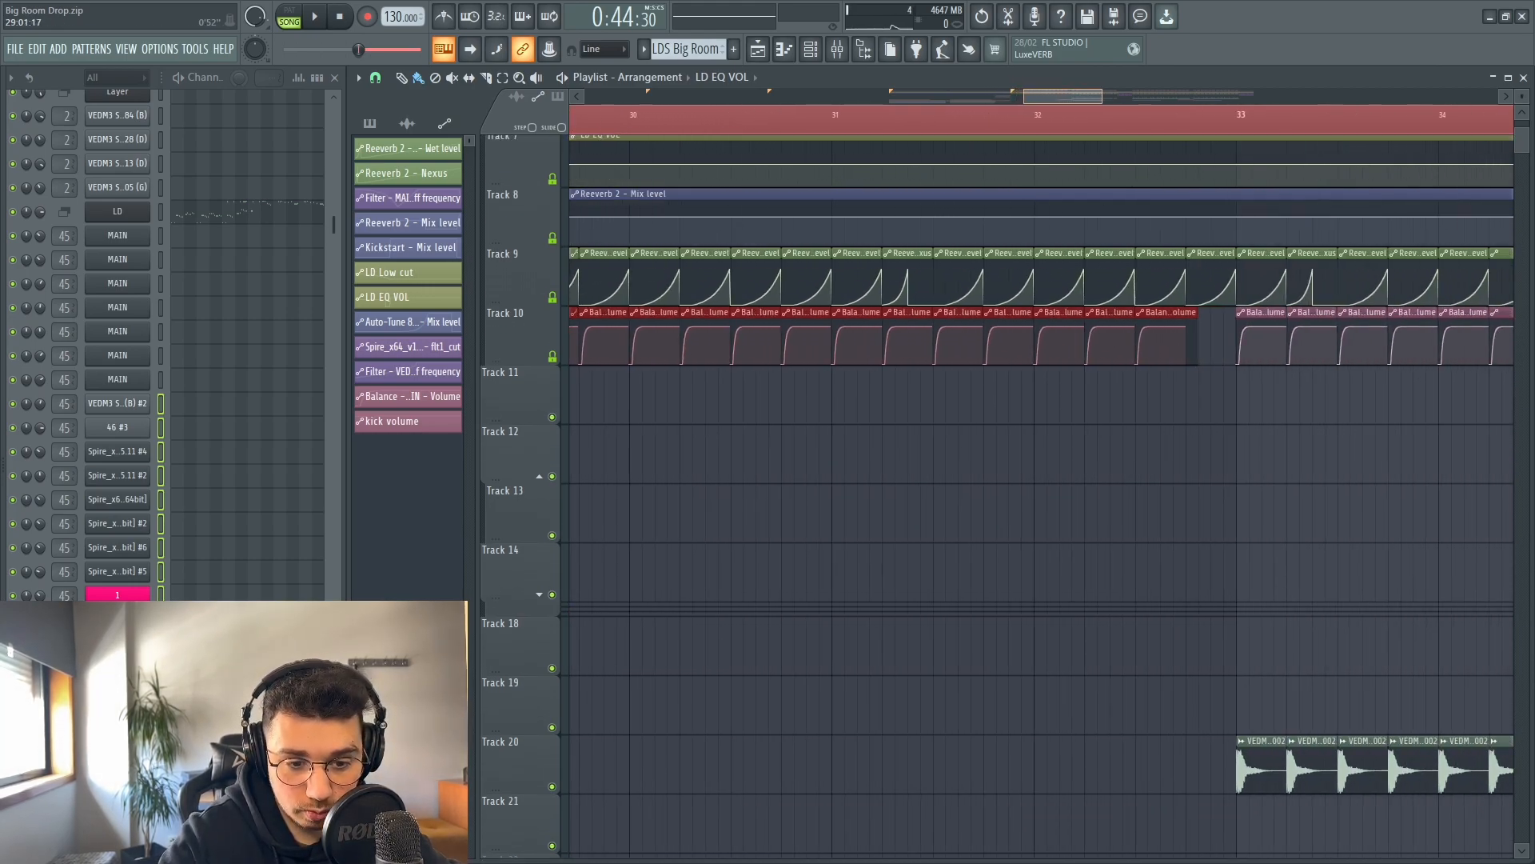
{"action": "scroll", "coordinate": [1041, 480], "scroll_direction": "up", "scroll_amount": 3}
{"action": "scroll", "coordinate": [1041, 479], "scroll_direction": "down", "scroll_amount": 2}
{"action": "scroll", "coordinate": [1042, 480], "scroll_direction": "left", "scroll_amount": 4}
{"action": "scroll", "coordinate": [927, 480], "scroll_direction": "up", "scroll_amount": 5}
{"action": "scroll", "coordinate": [927, 480], "scroll_direction": "left", "scroll_amount": 2}
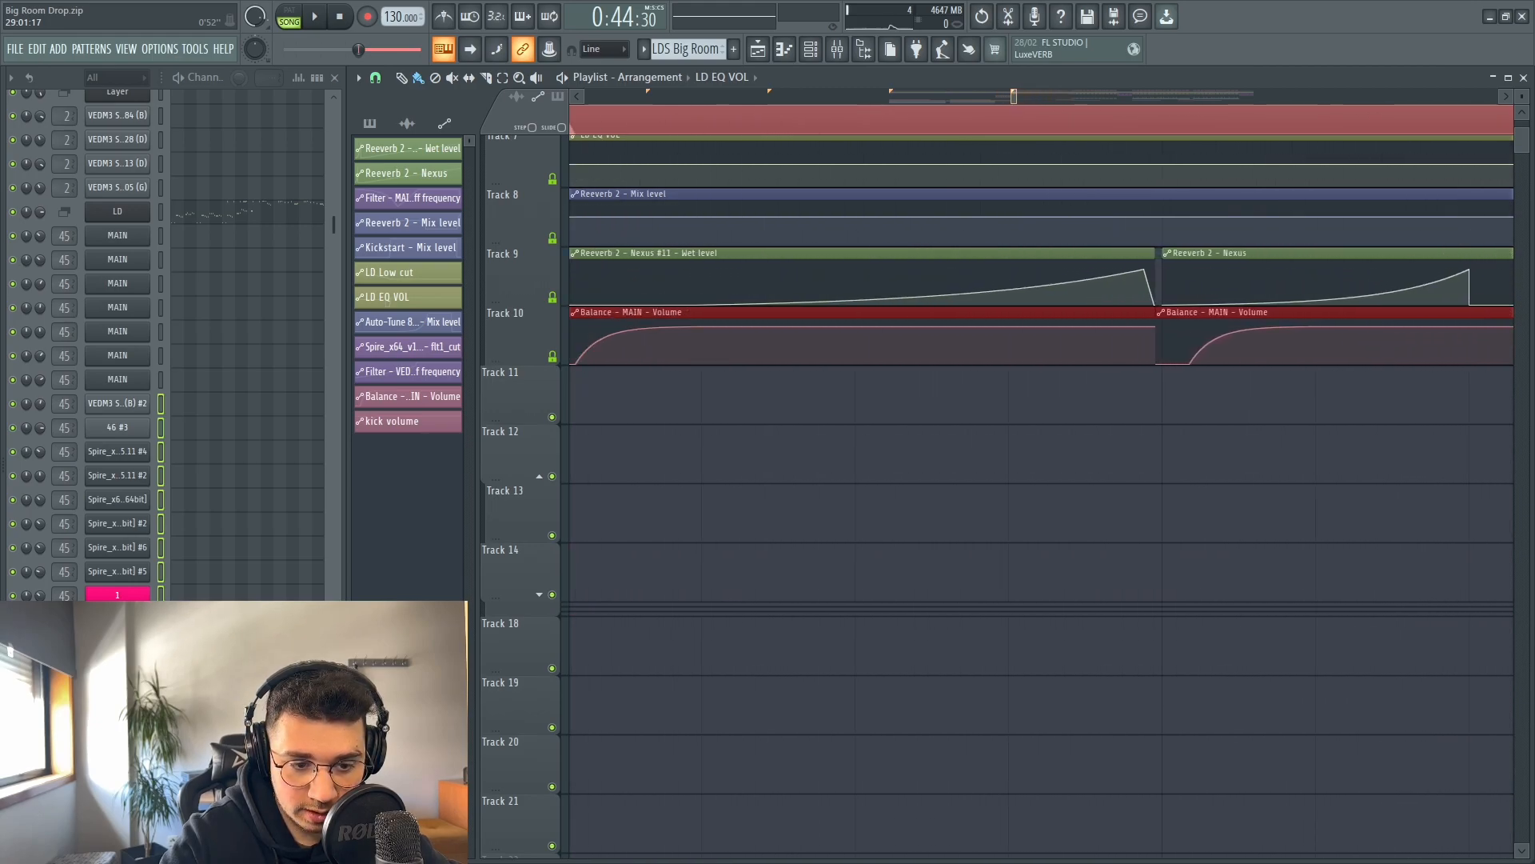
{"action": "scroll", "coordinate": [941, 386], "scroll_direction": "left", "scroll_amount": 2}
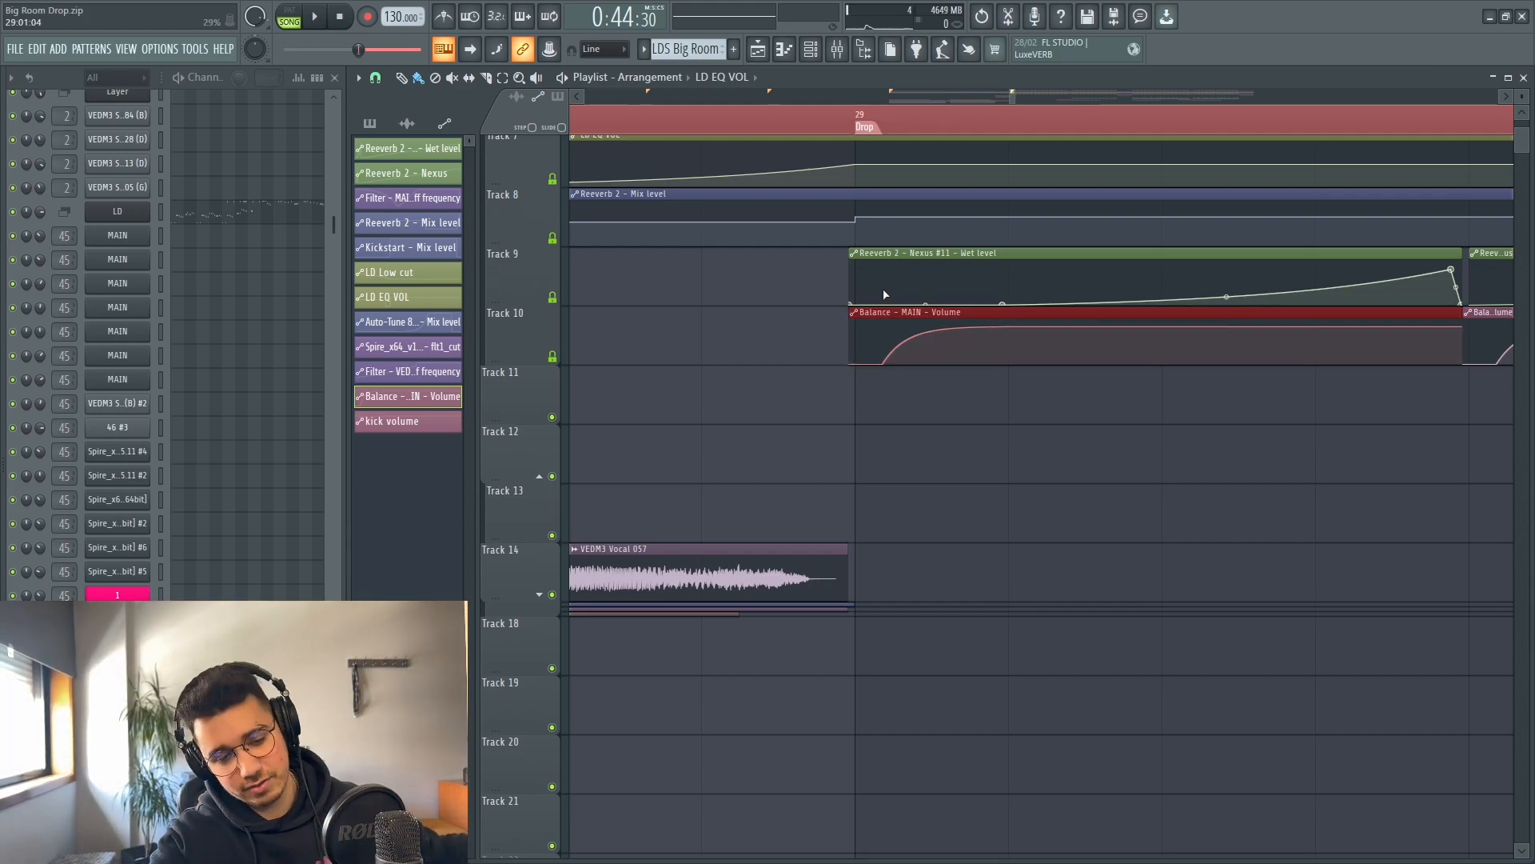
{"action": "left_click_drag", "start_coordinate": [1015, 95], "coordinate": [1025, 96]}
{"action": "scroll", "coordinate": [949, 124], "scroll_direction": "down", "scroll_amount": 10}
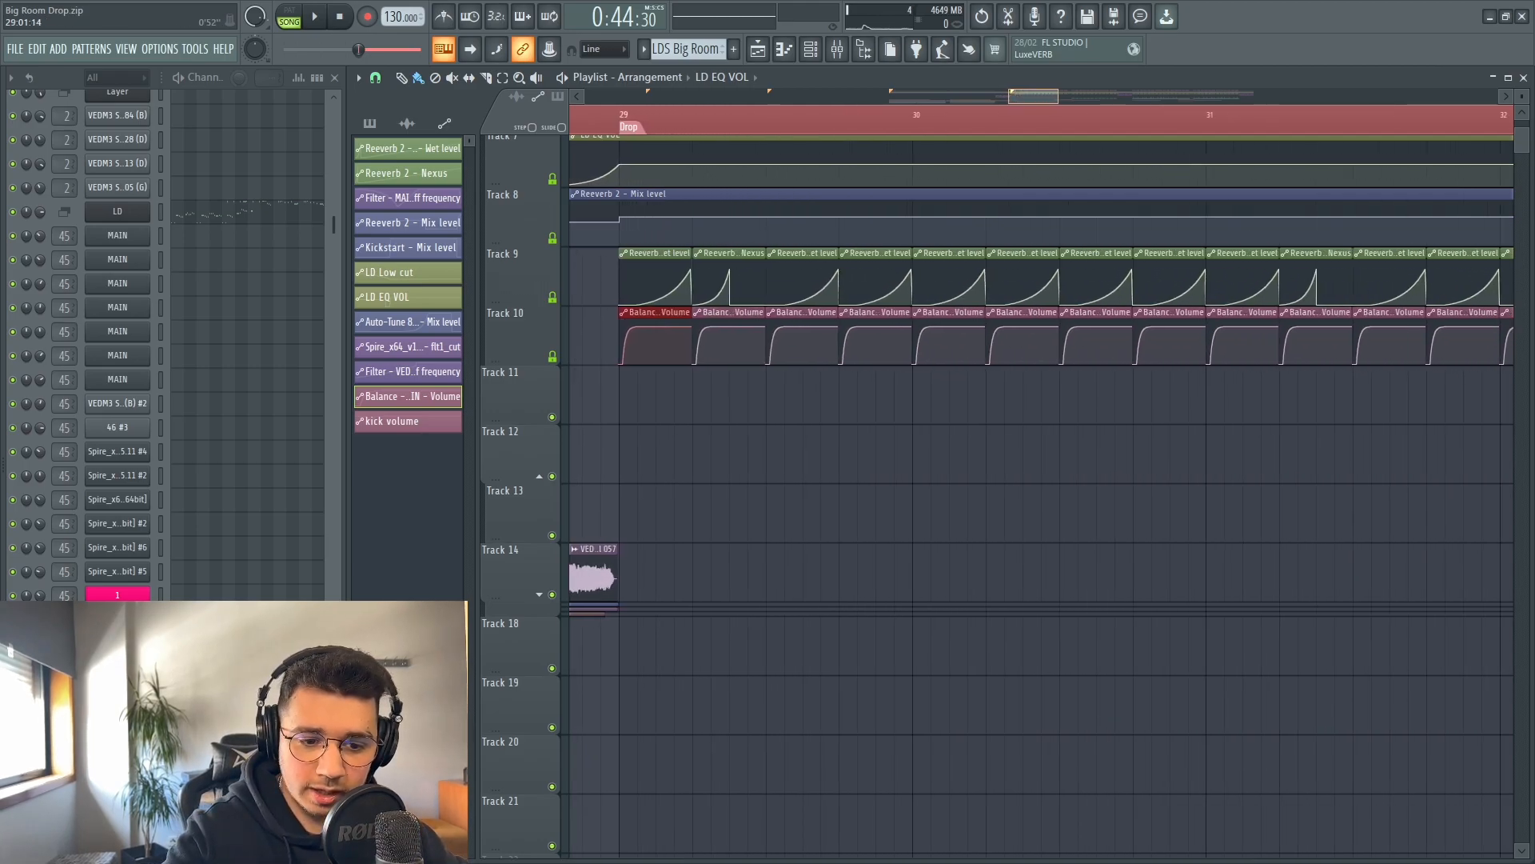
{"action": "scroll", "coordinate": [1017, 116], "scroll_direction": "up", "scroll_amount": 10}
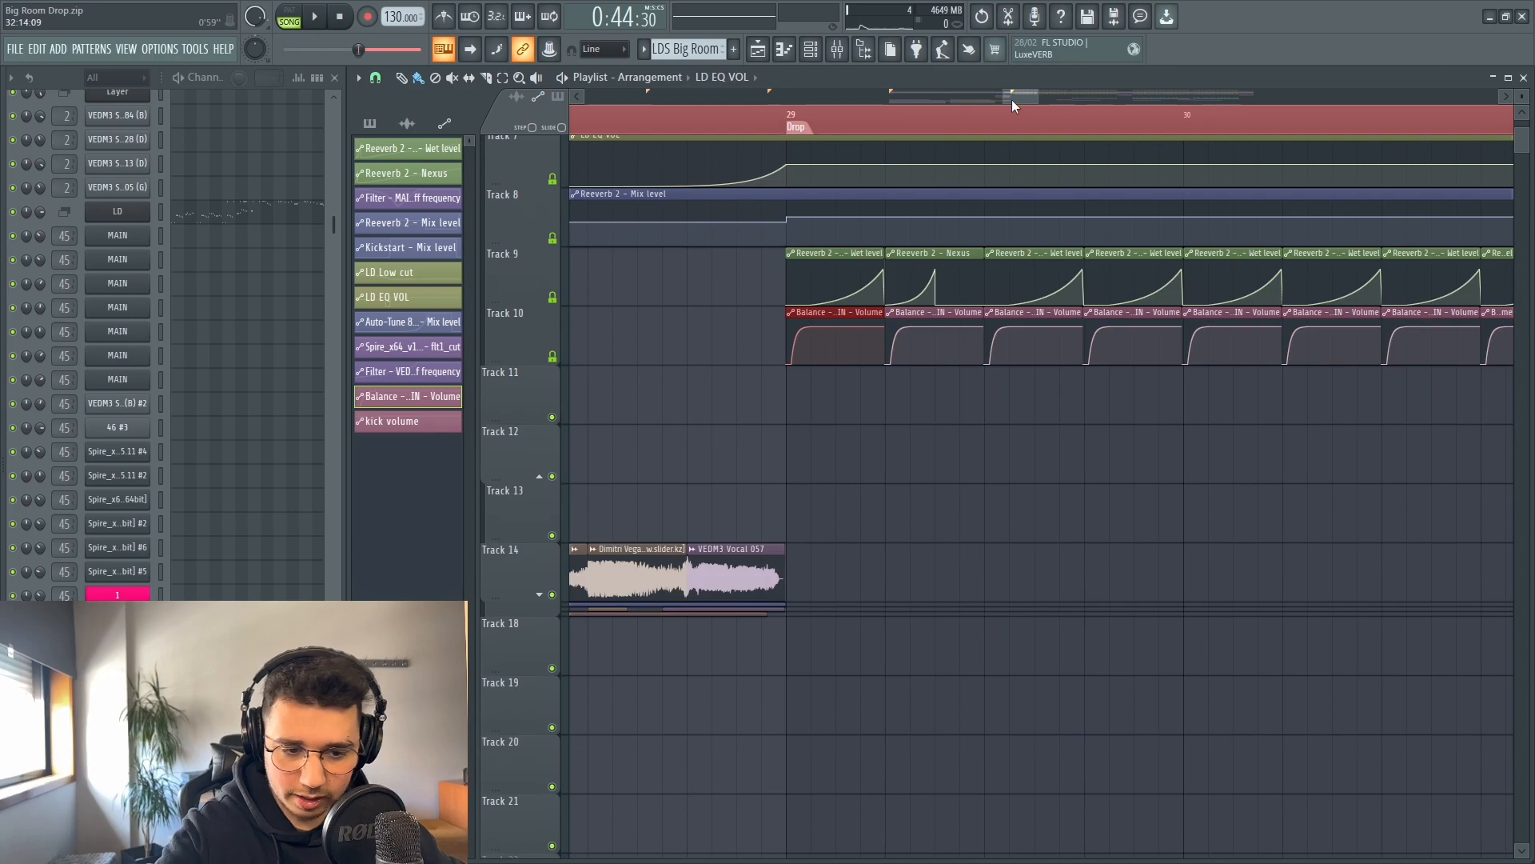
- Collapse the Track 4 group and open the Big Room pLUCK pattern from Track 11 to bring up its channels
{"action": "left_click_drag", "start_coordinate": [1522, 96], "coordinate": [1502, 97]}
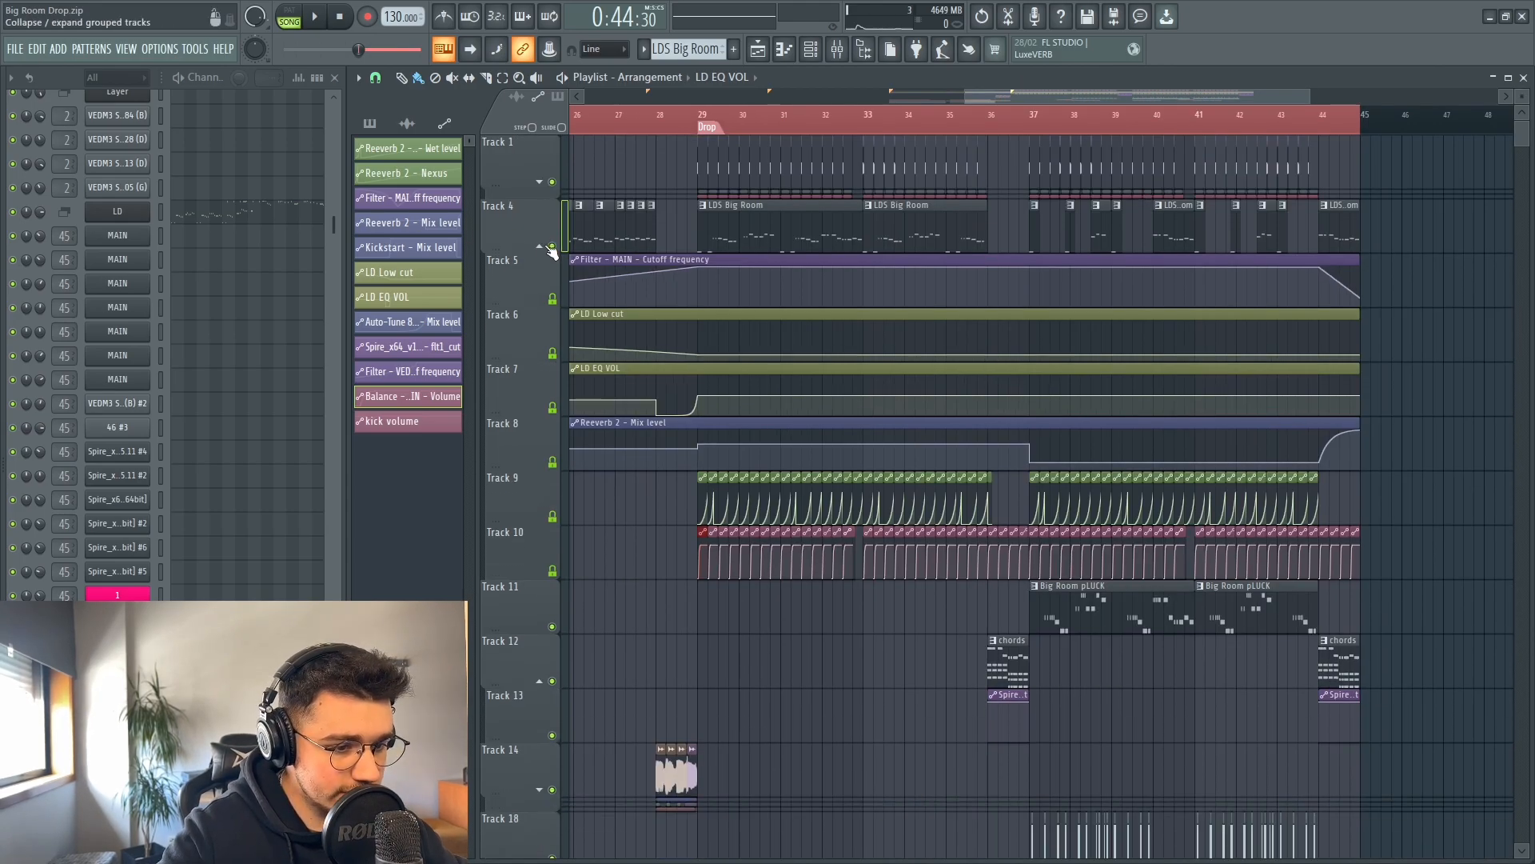
{"action": "left_click", "coordinate": [545, 247]}
{"action": "scroll", "coordinate": [1078, 376], "scroll_direction": "up", "scroll_amount": 2}
{"action": "double_click", "coordinate": [942, 284]}
{"action": "key", "text": "Escape"}
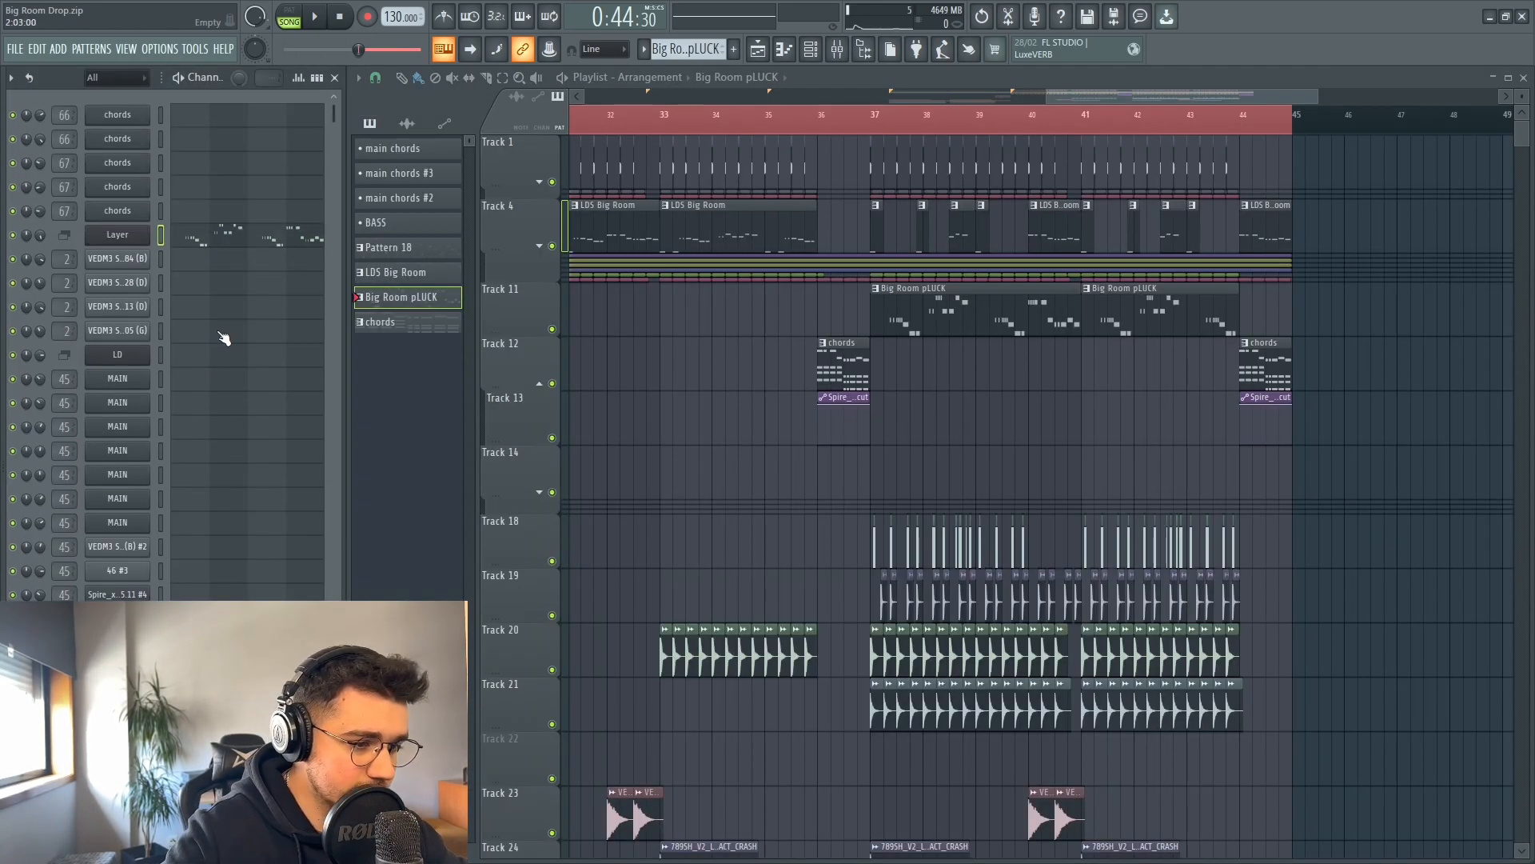
- Open and audition the four VEDM3 Synth Pluck sampler channels under the Layer channel
{"action": "left_click", "coordinate": [139, 260]}
{"action": "key", "text": "Escape"}
{"action": "left_click", "coordinate": [127, 283]}
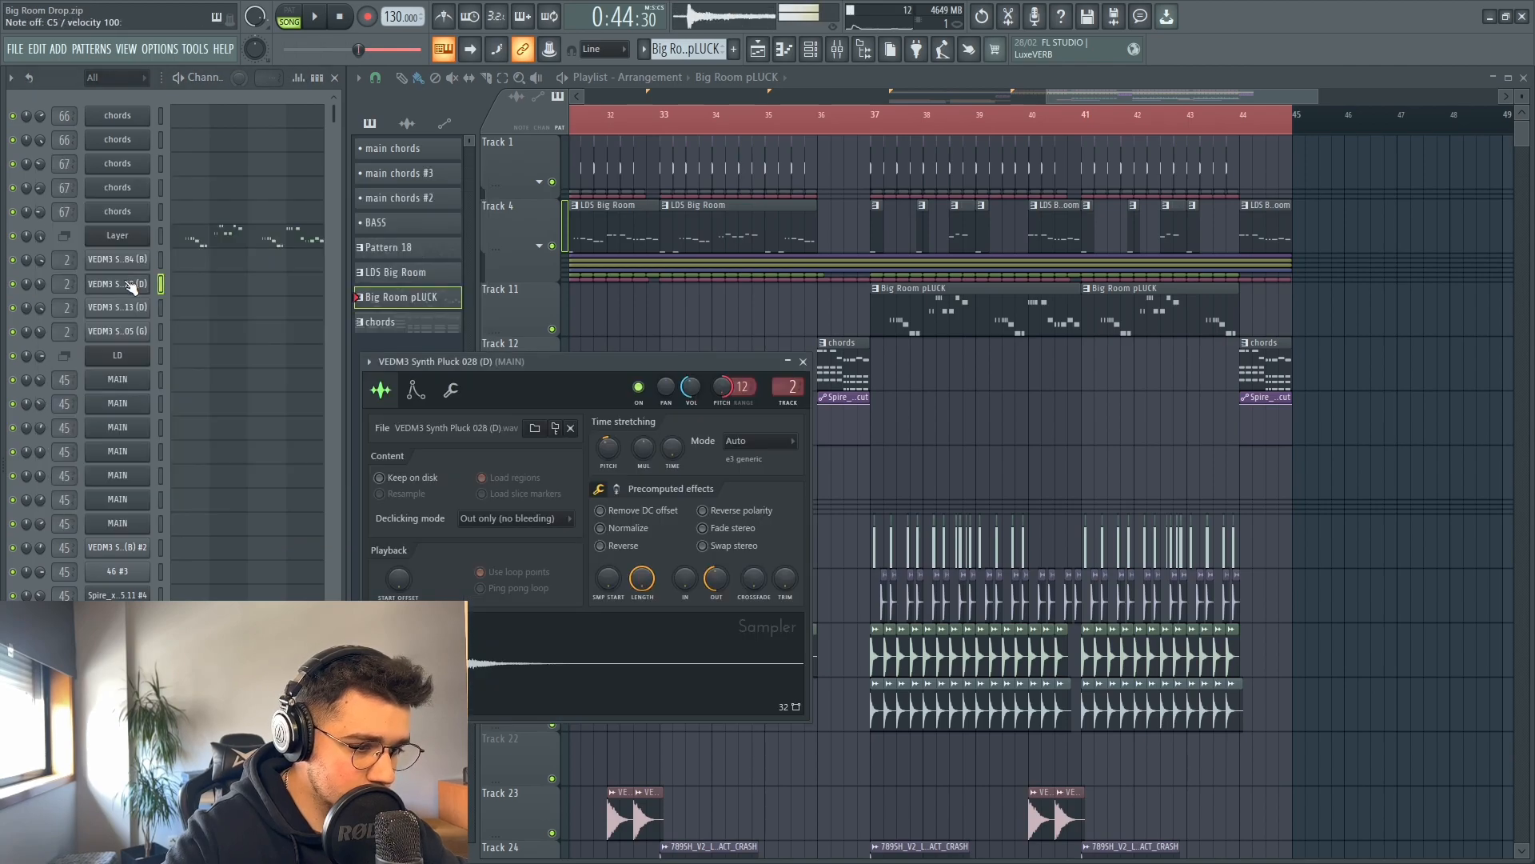
{"action": "left_click", "coordinate": [132, 309]}
{"action": "left_click", "coordinate": [134, 331]}
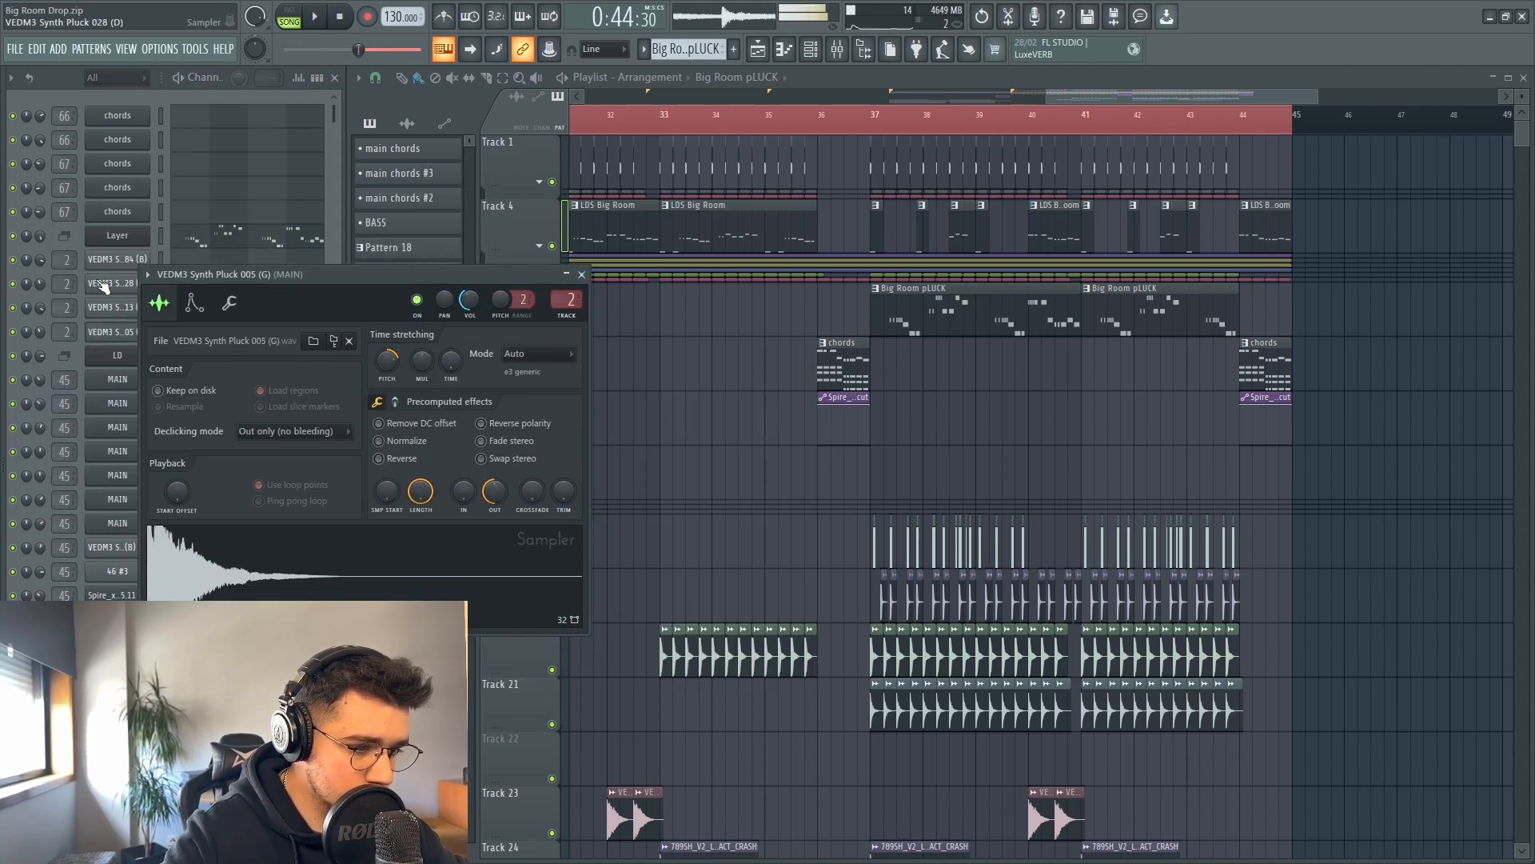
- Show mixer track 2 for the plucks, move the mixer lower, and set the playback position near bar 37
{"action": "key", "text": "F9"}
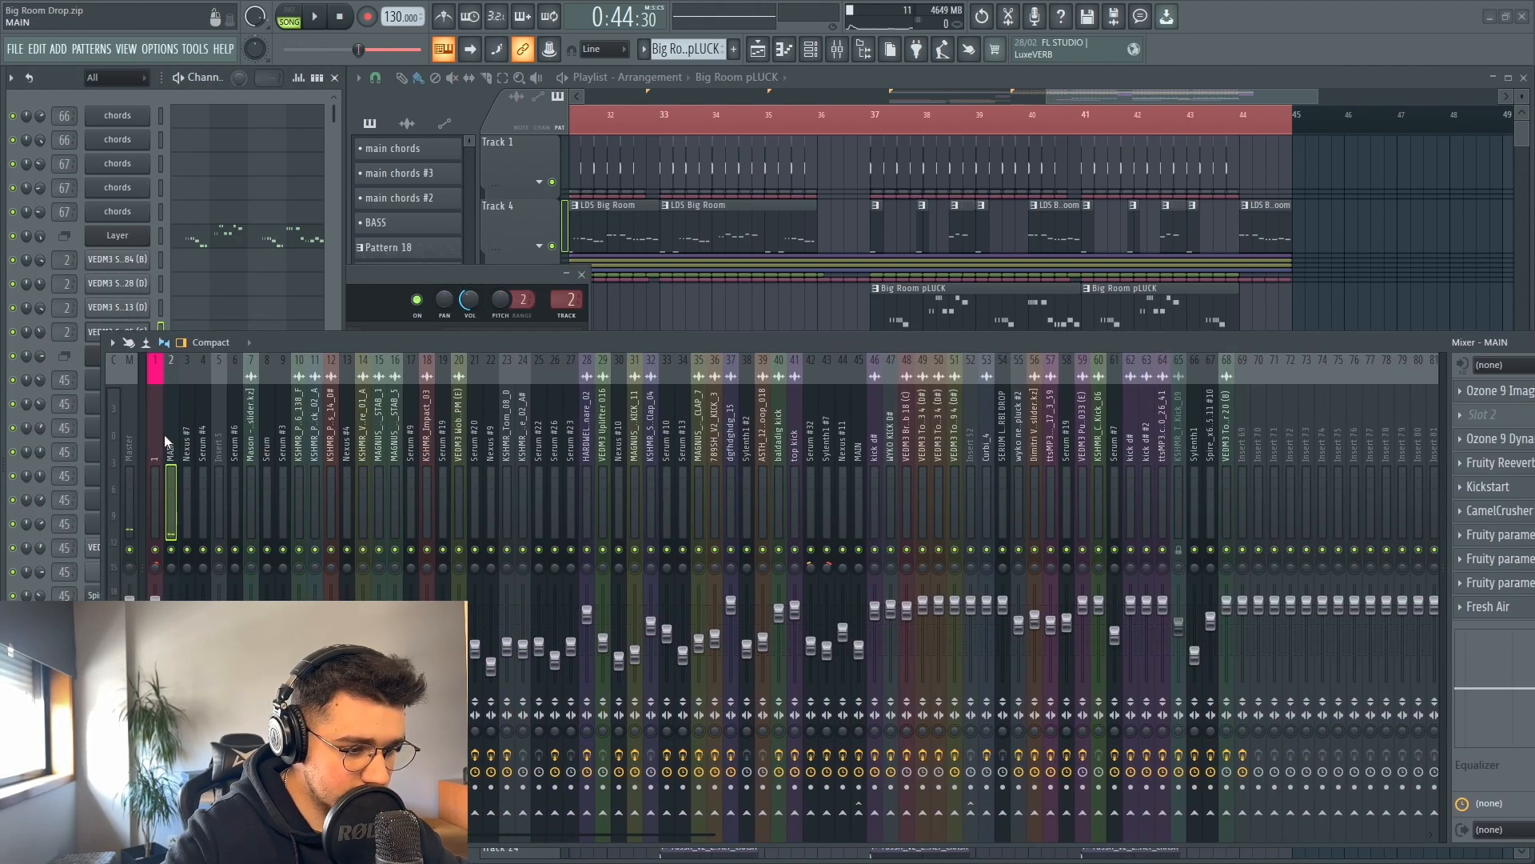
{"action": "left_click_drag", "start_coordinate": [345, 345], "coordinate": [302, 423]}
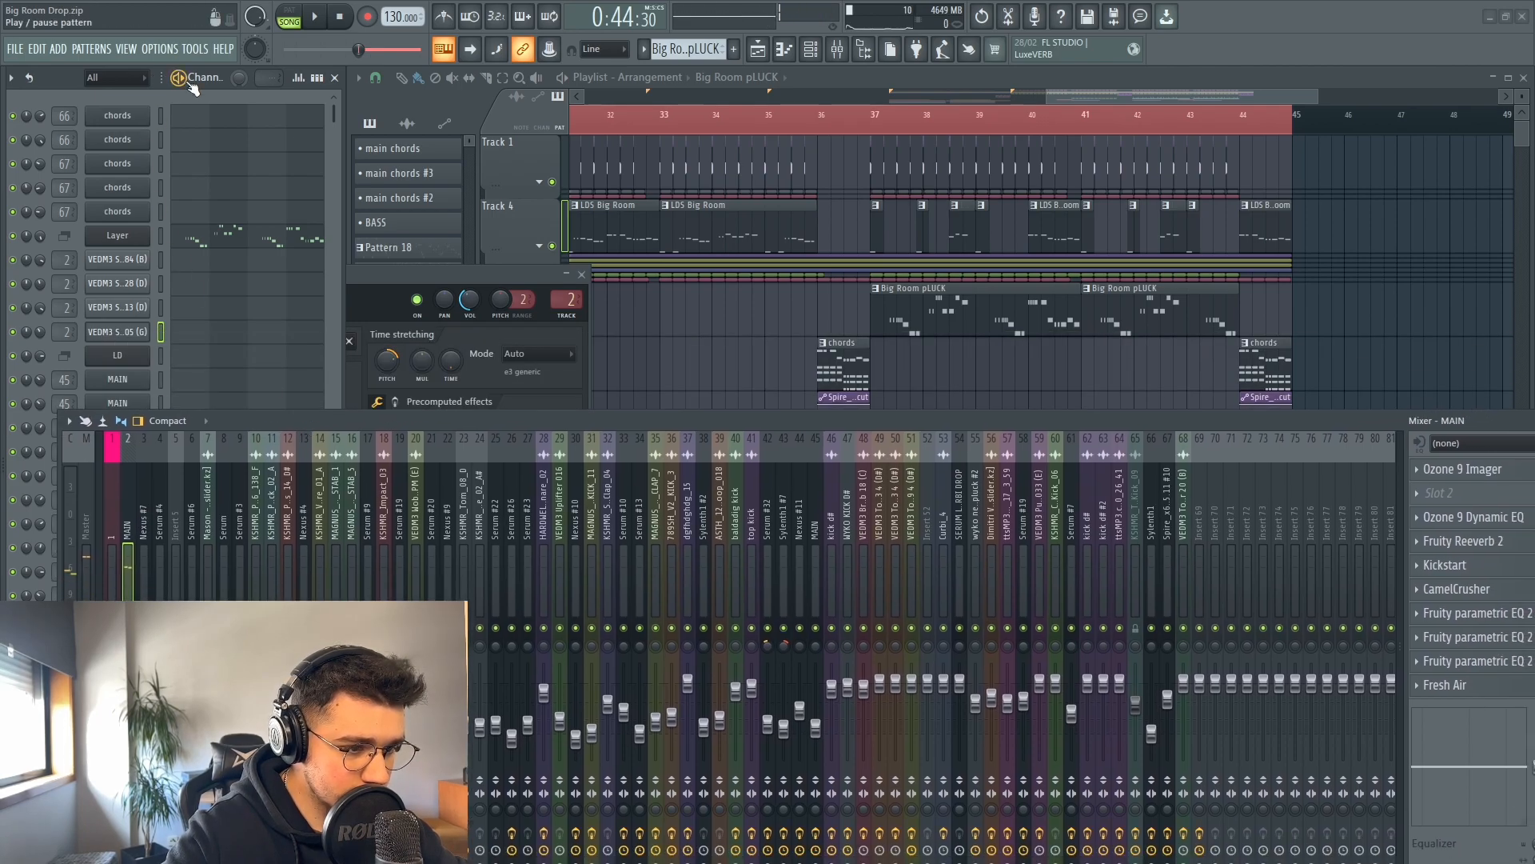
{"action": "left_click_drag", "start_coordinate": [1119, 97], "coordinate": [1115, 103]}
{"action": "left_click", "coordinate": [919, 115]}
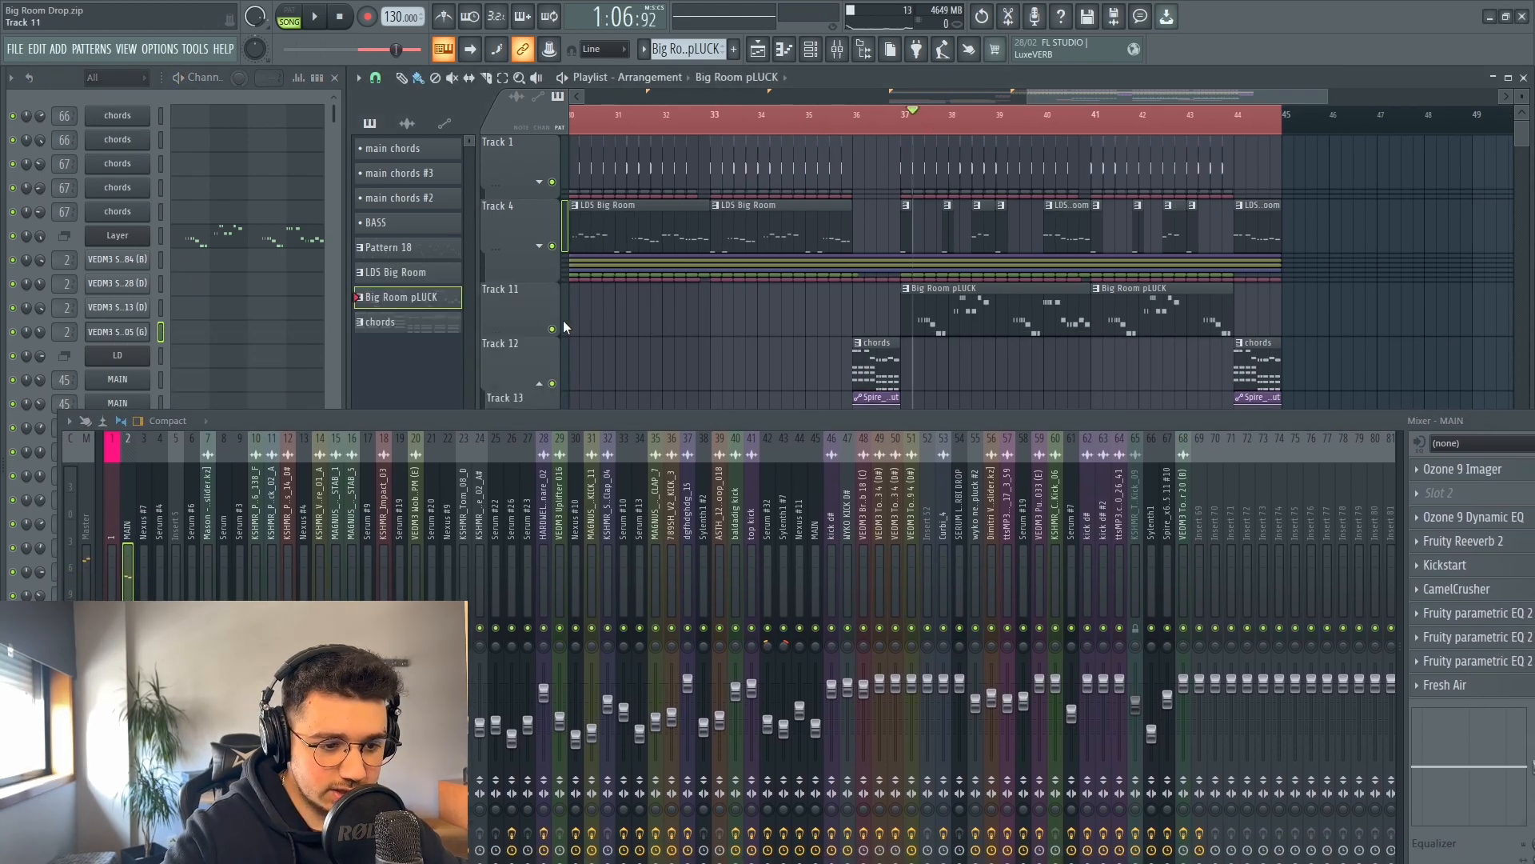
- Open the Layer channel's notes in the piano roll and select the repeated short F#4 notes in bar 3
{"action": "left_click", "coordinate": [233, 232]}
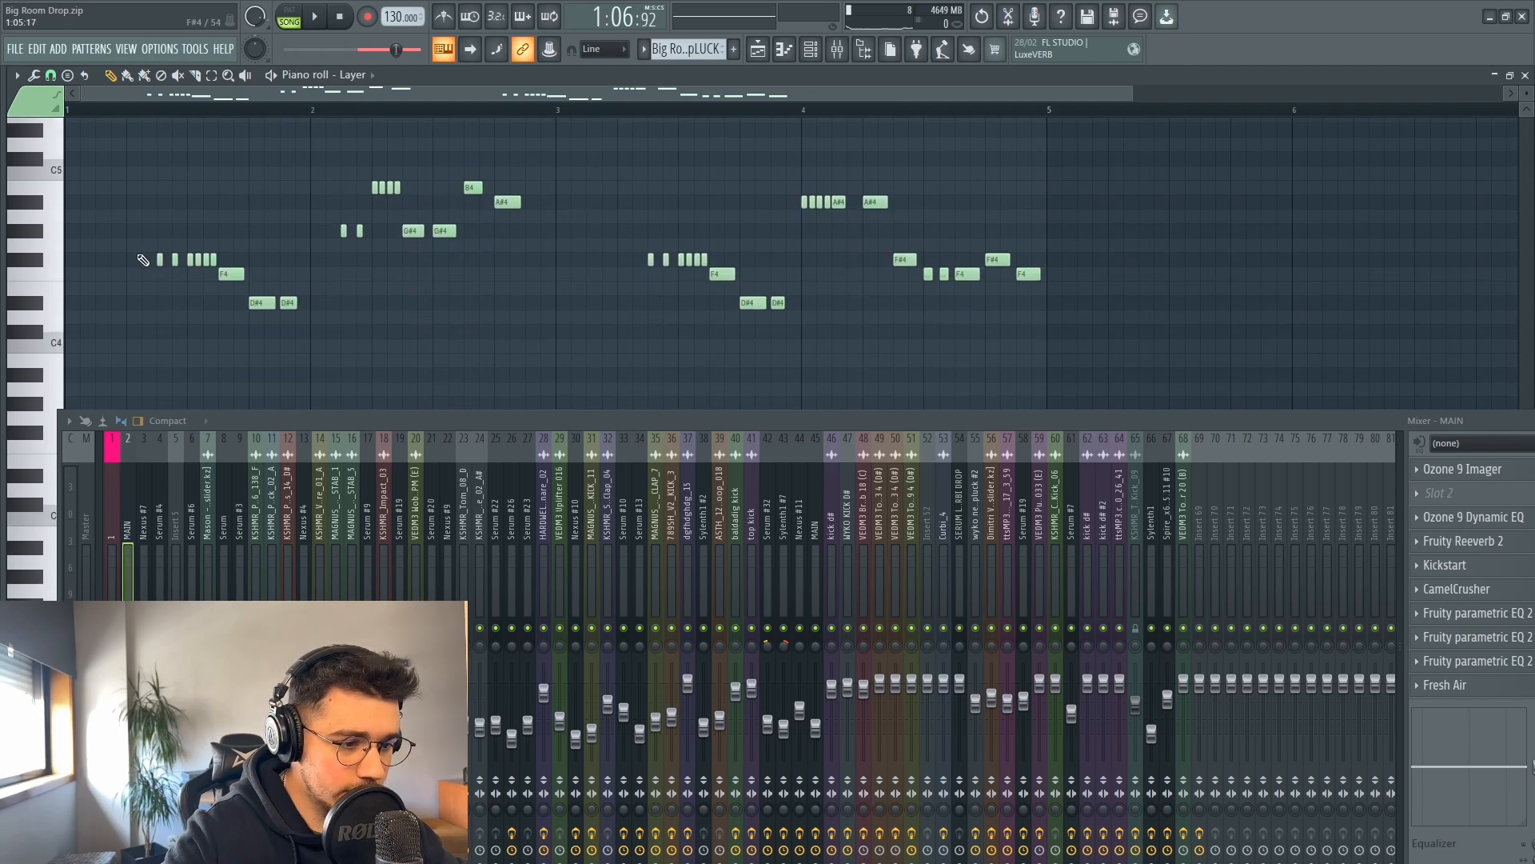
{"action": "left_click_drag", "start_coordinate": [417, 188], "coordinate": [335, 187]}
{"action": "left_click_drag", "start_coordinate": [625, 245], "coordinate": [707, 259]}
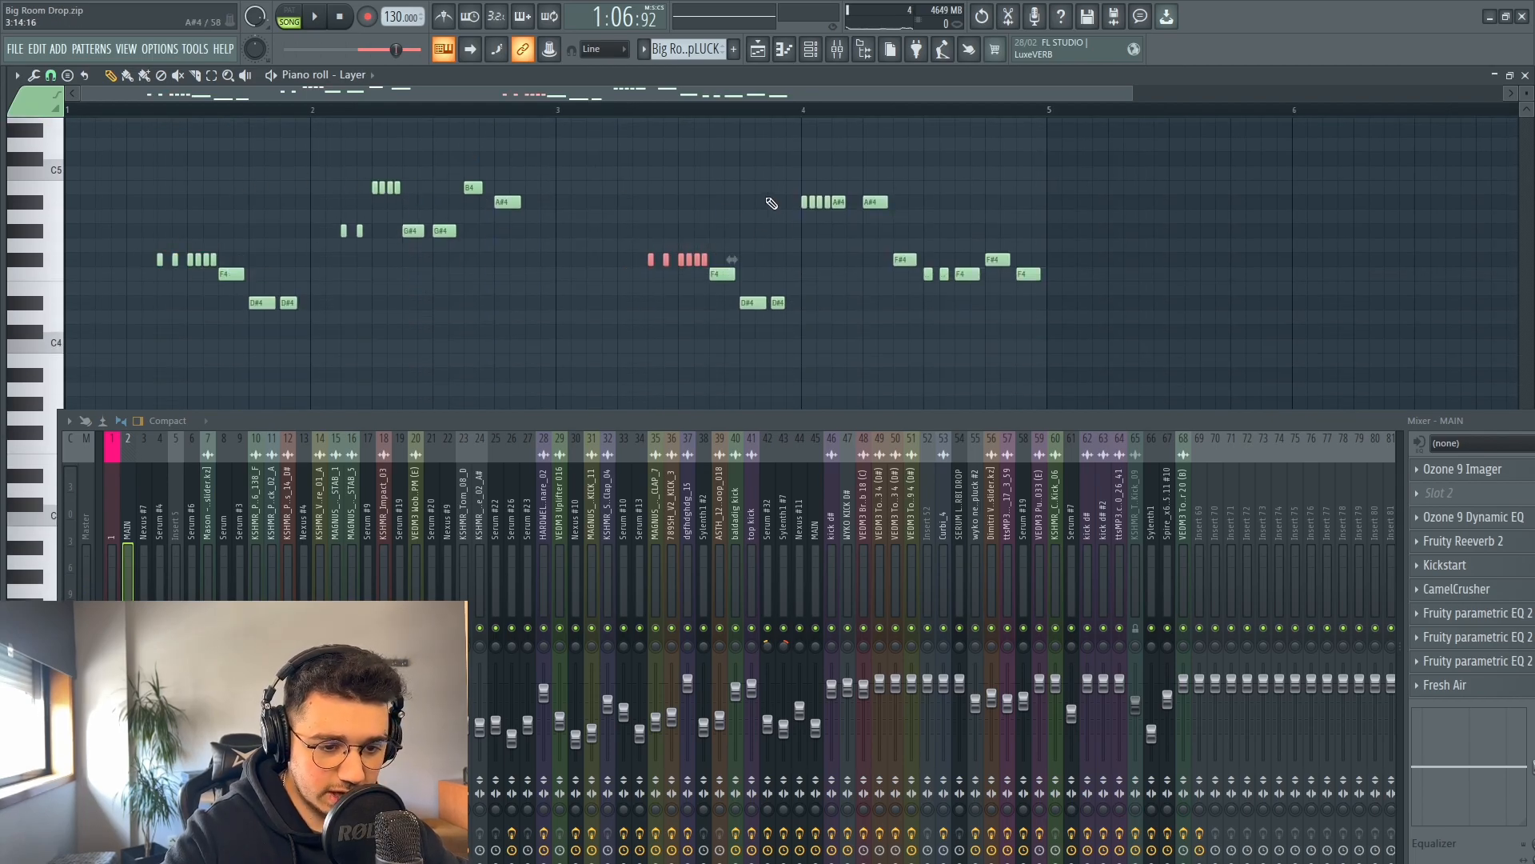
- Select the repeated A#4 notes in bar 4 and the F#4 notes in bar 3, and close the piano roll
{"action": "left_click_drag", "start_coordinate": [780, 202], "coordinate": [826, 212]}
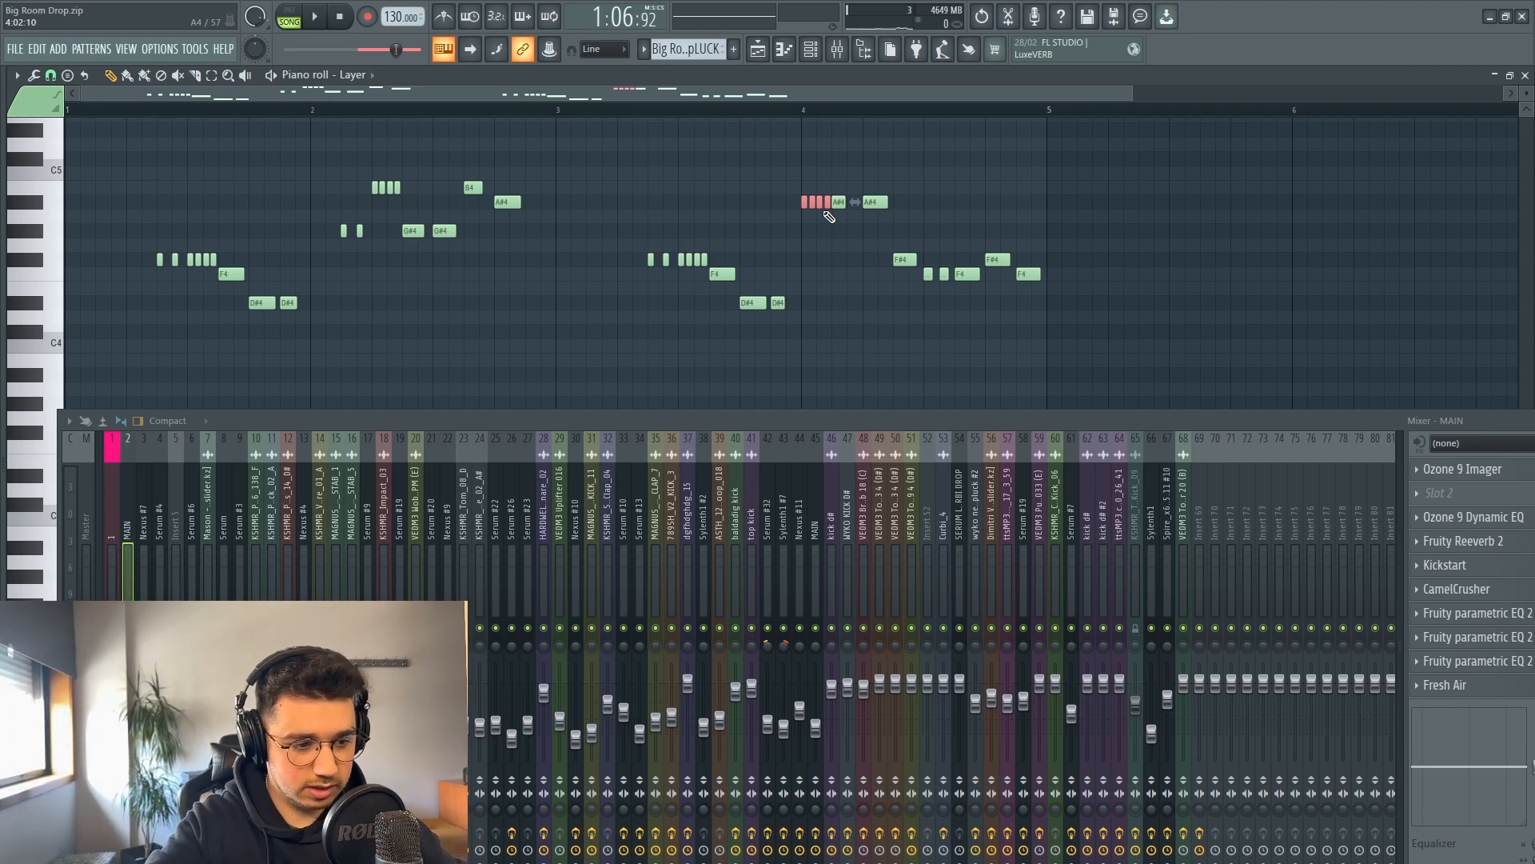
{"action": "left_click_drag", "start_coordinate": [743, 235], "coordinate": [626, 271]}
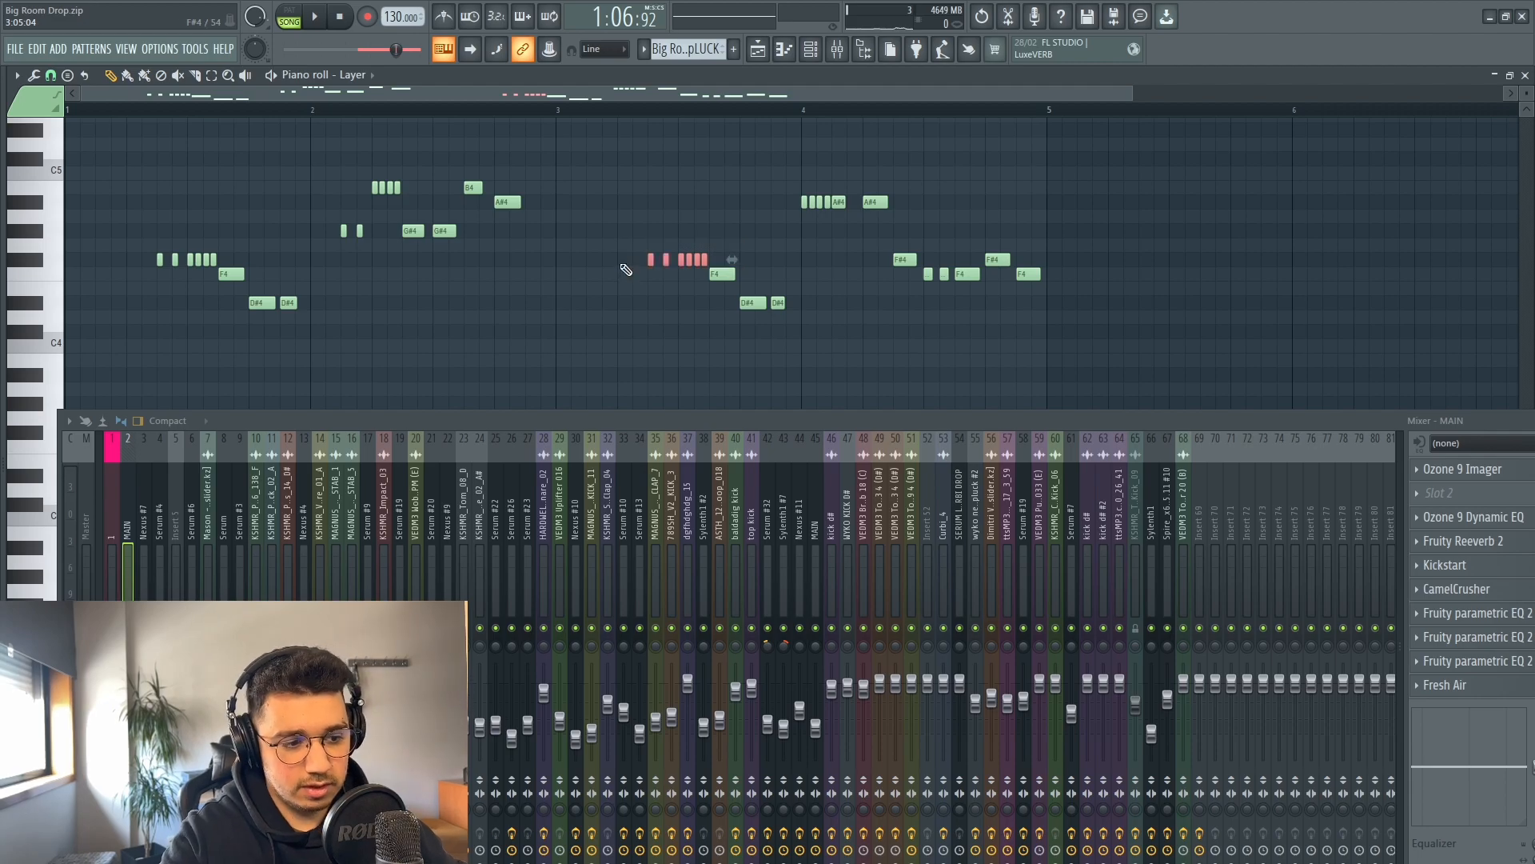
{"action": "left_click", "coordinate": [1525, 75]}
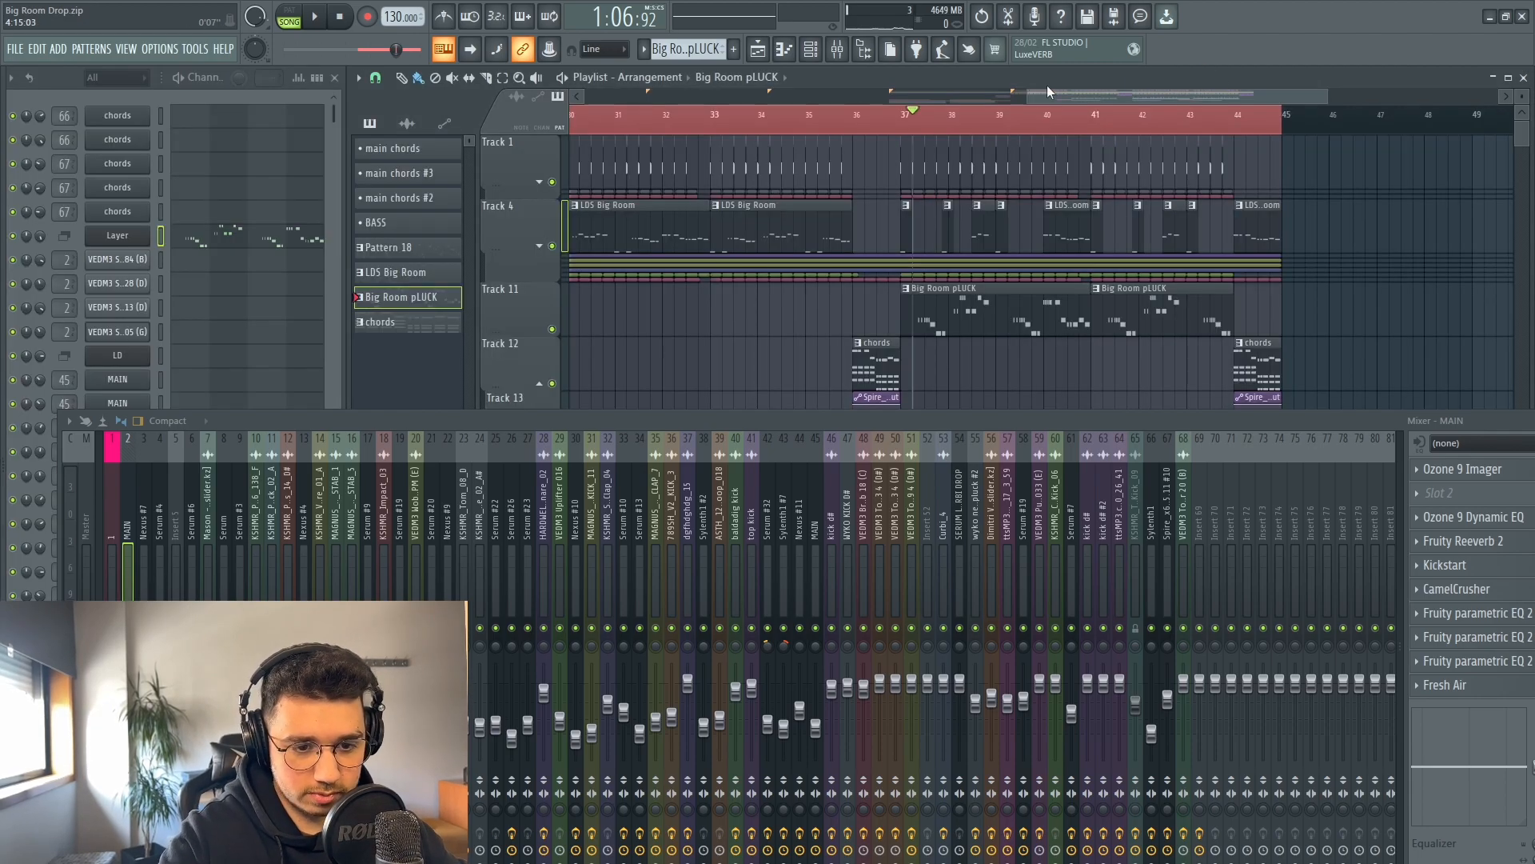
- Play the second half of the drop from bar 37 to hear the plucks answering the lead, and stop playback
{"action": "key", "text": "space"}
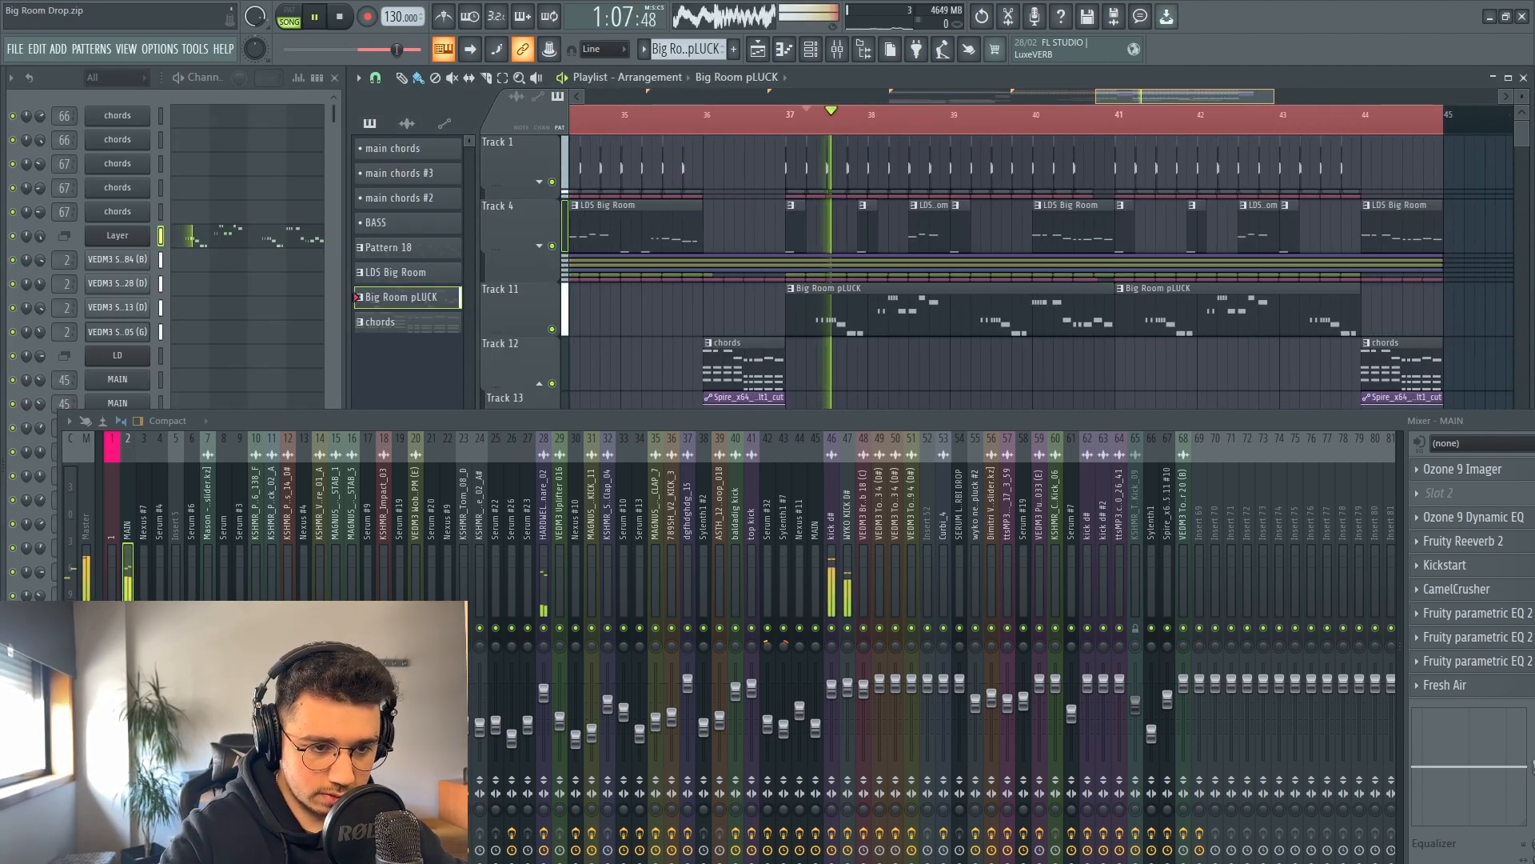
{"action": "left_click_drag", "start_coordinate": [1341, 96], "coordinate": [1363, 96]}
{"action": "scroll", "coordinate": [1042, 219], "scroll_direction": "down", "scroll_amount": 2}
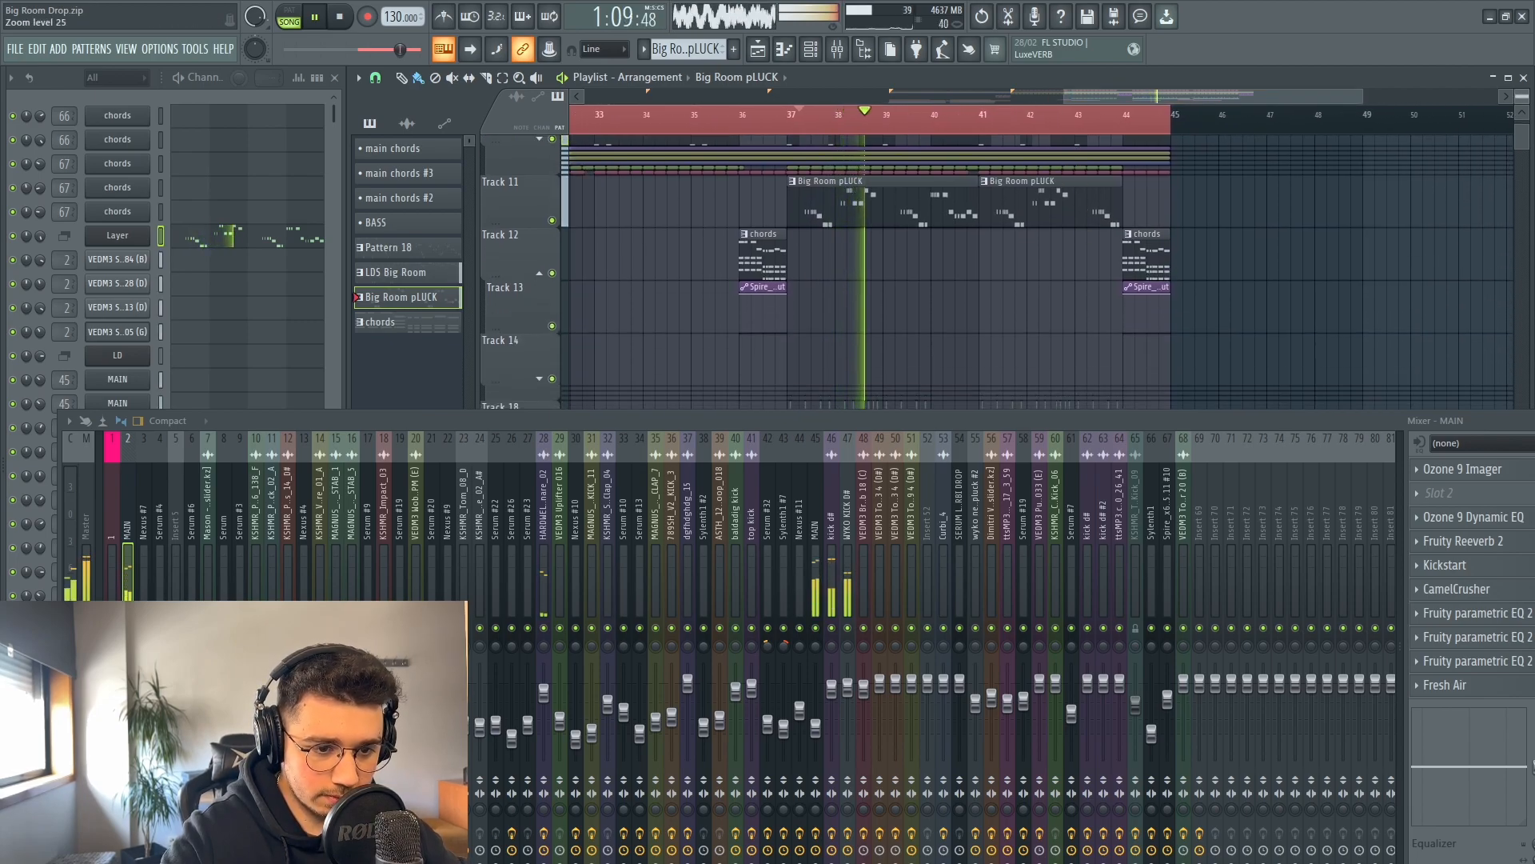
{"action": "left_click_drag", "start_coordinate": [1522, 96], "coordinate": [1522, 109]}
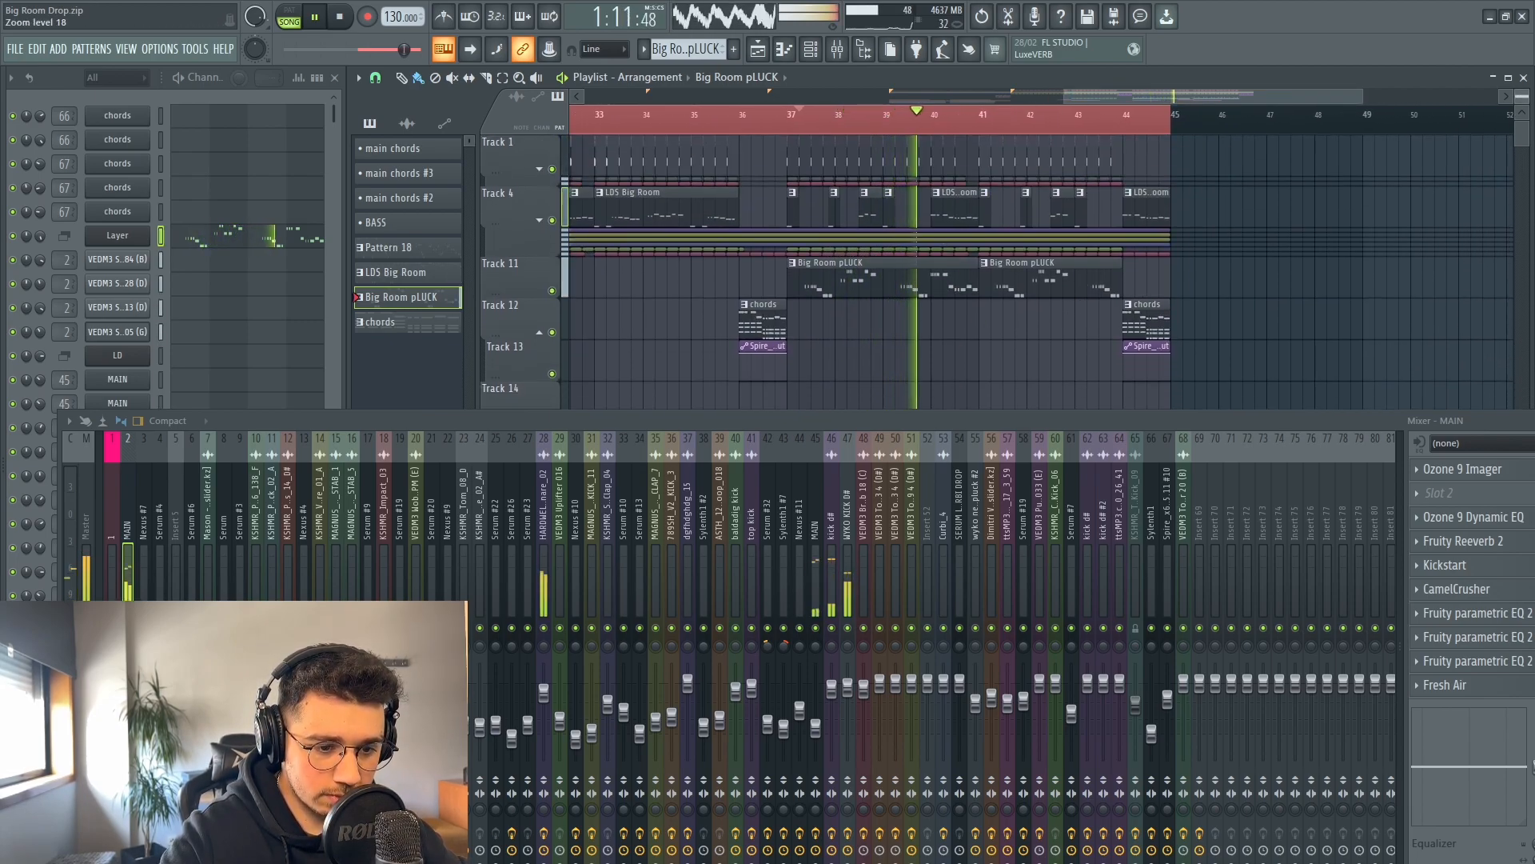
{"action": "scroll", "coordinate": [798, 134], "scroll_direction": "down", "scroll_amount": 1}
{"action": "scroll", "coordinate": [925, 171], "scroll_direction": "left", "scroll_amount": 3}
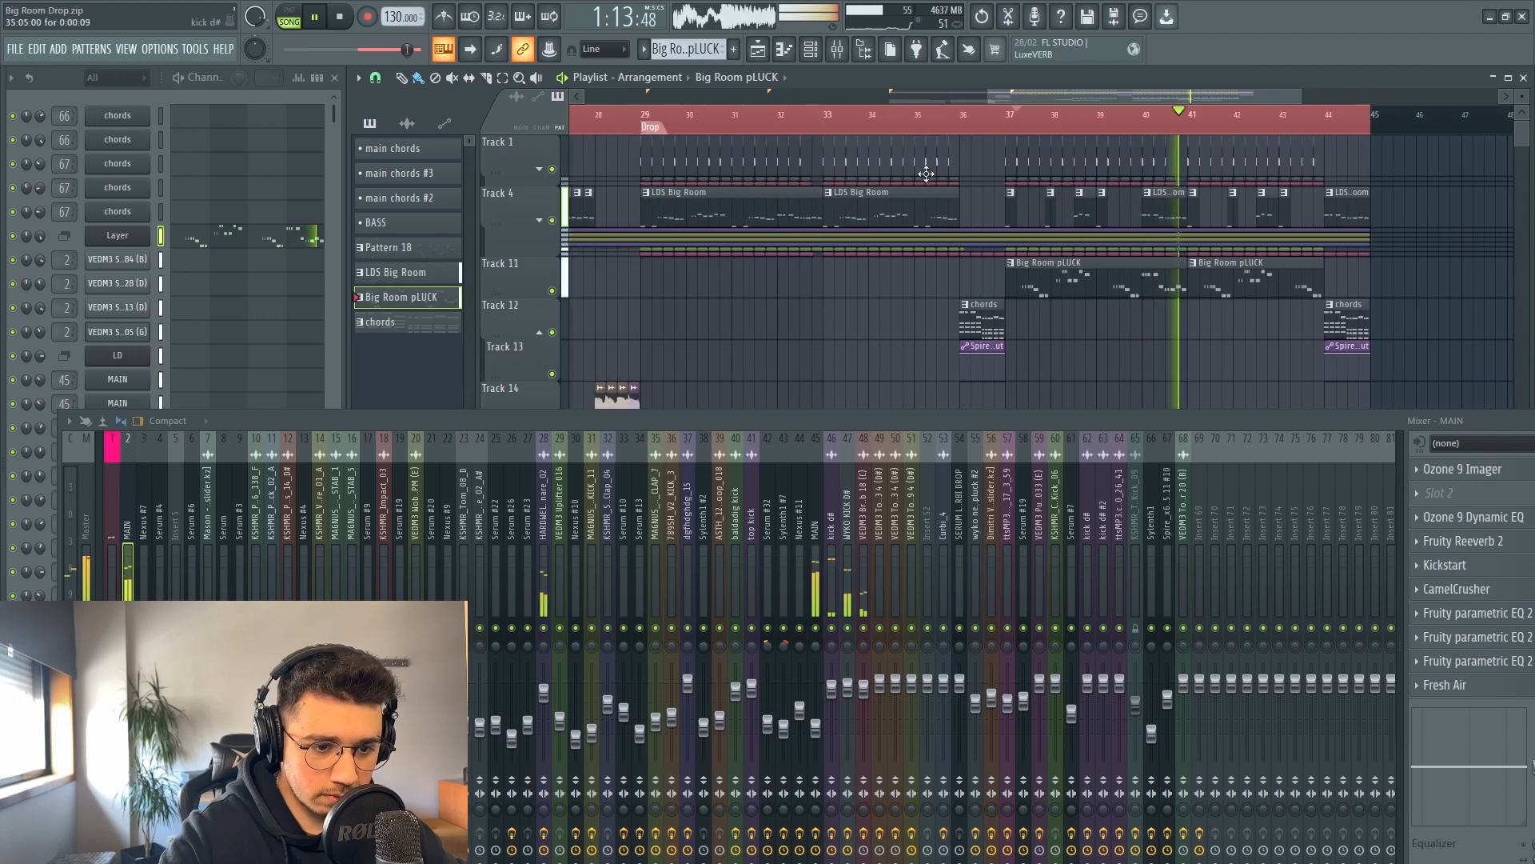
{"action": "scroll", "coordinate": [914, 114], "scroll_direction": "down", "scroll_amount": 1}
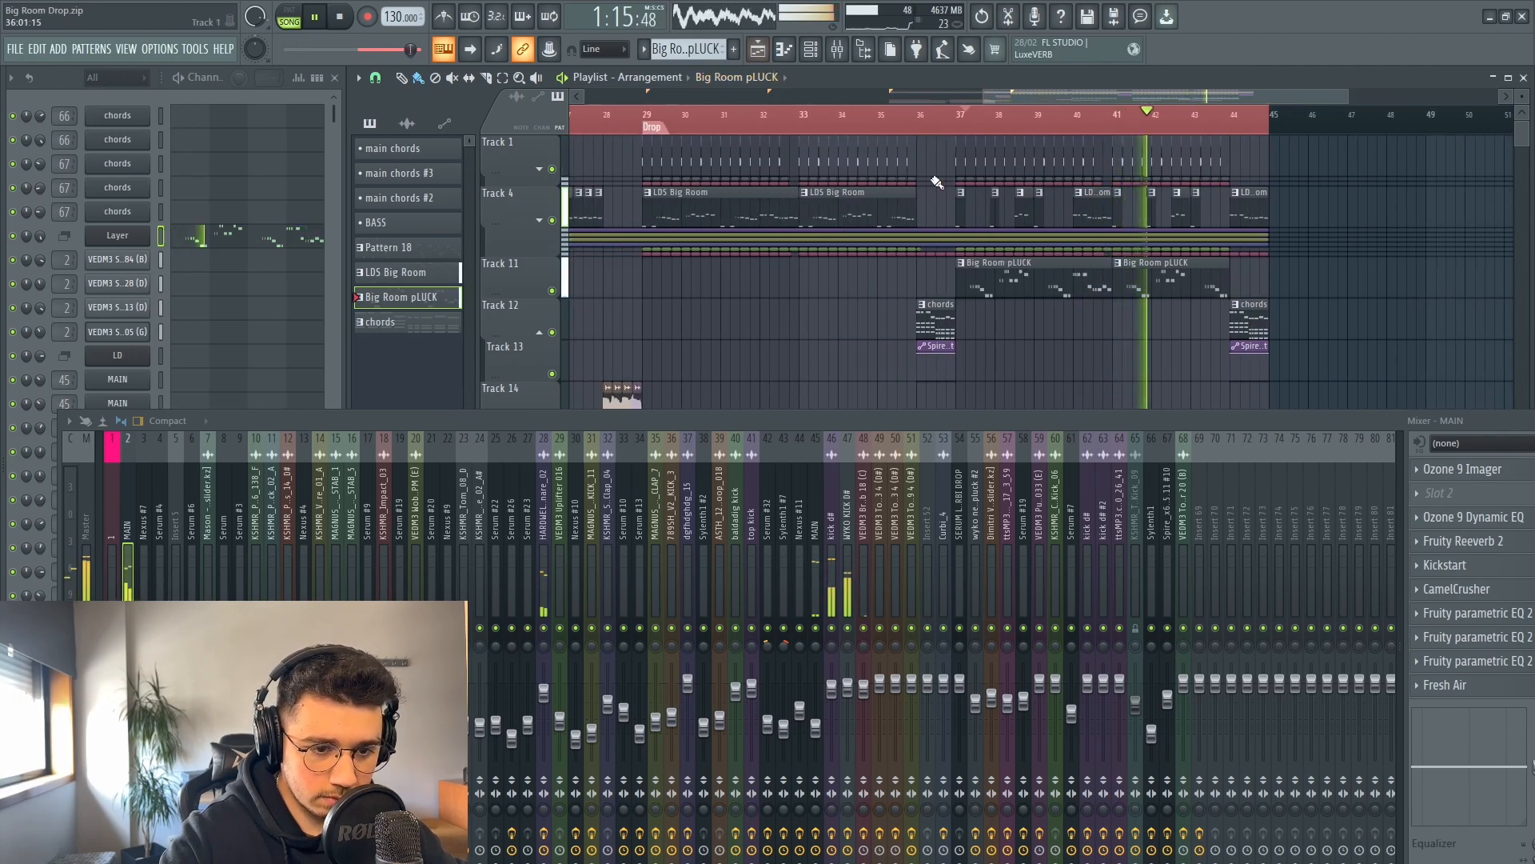
{"action": "scroll", "coordinate": [975, 232], "scroll_direction": "down", "scroll_amount": 4}
{"action": "scroll", "coordinate": [919, 240], "scroll_direction": "up", "scroll_amount": 4}
{"action": "key", "text": "space"}
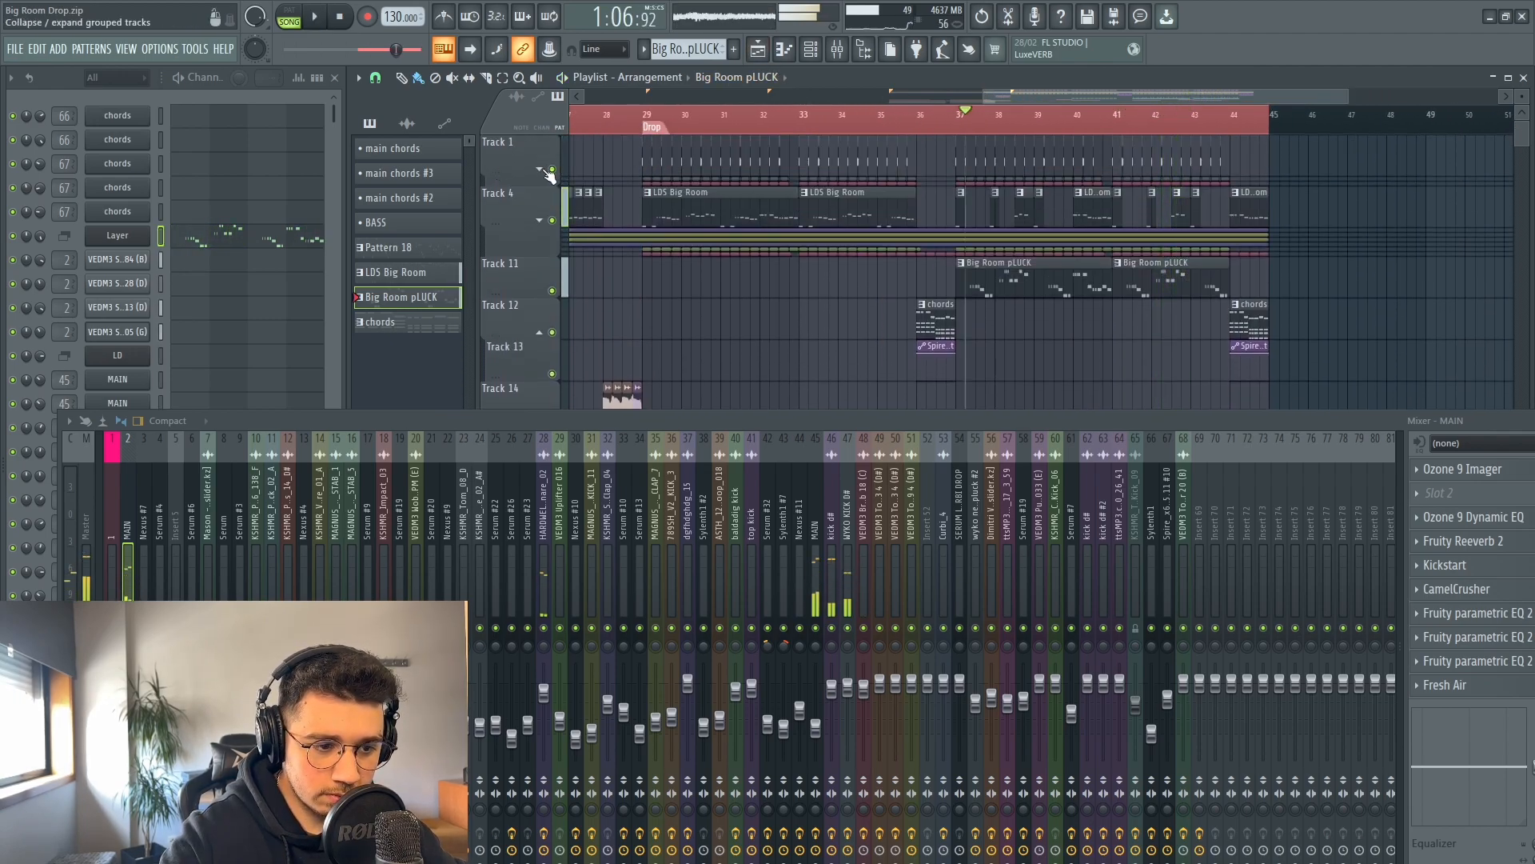
- Expand the Track 1 group, solo its kick tracks, and play them from between bars 31 and 32
{"action": "scroll", "coordinate": [737, 222], "scroll_direction": "up", "scroll_amount": 1}
{"action": "scroll", "coordinate": [742, 221], "scroll_direction": "up", "scroll_amount": 4}
{"action": "left_click", "coordinate": [788, 125]}
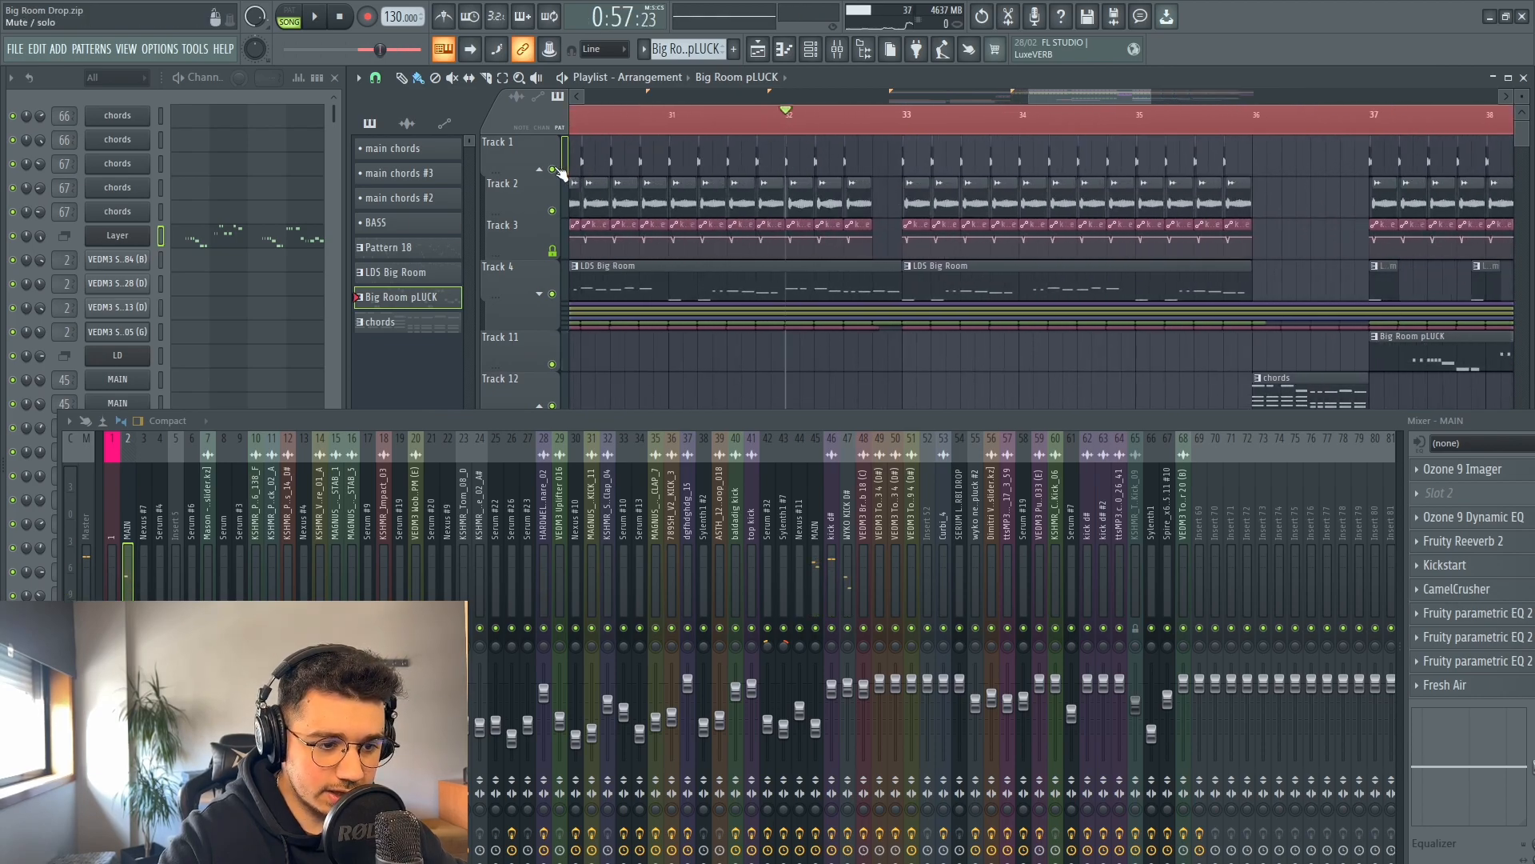
{"action": "right_click", "coordinate": [554, 169]}
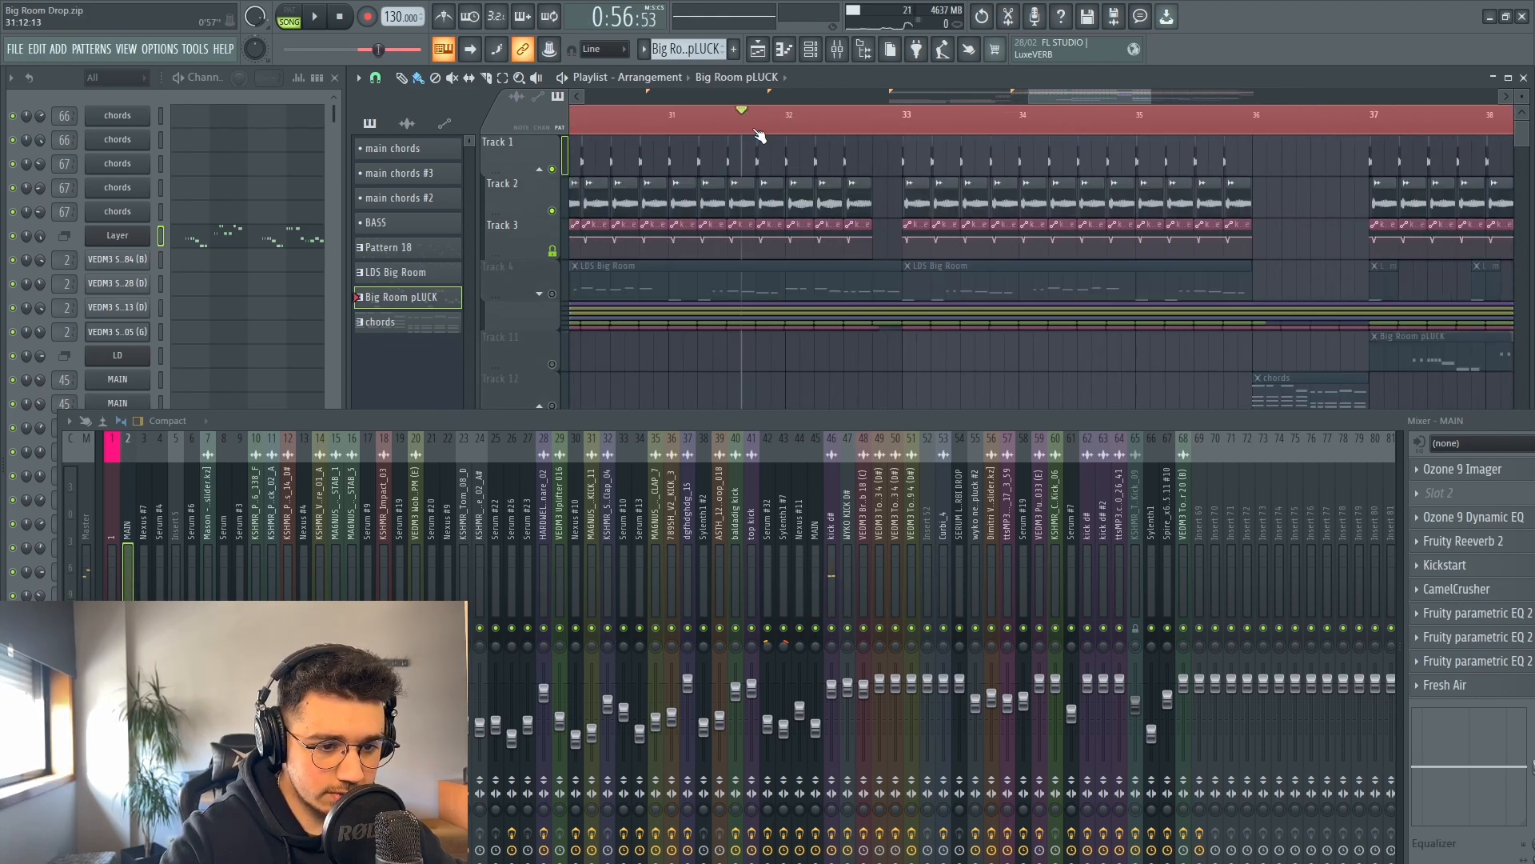
{"action": "key", "text": "space"}
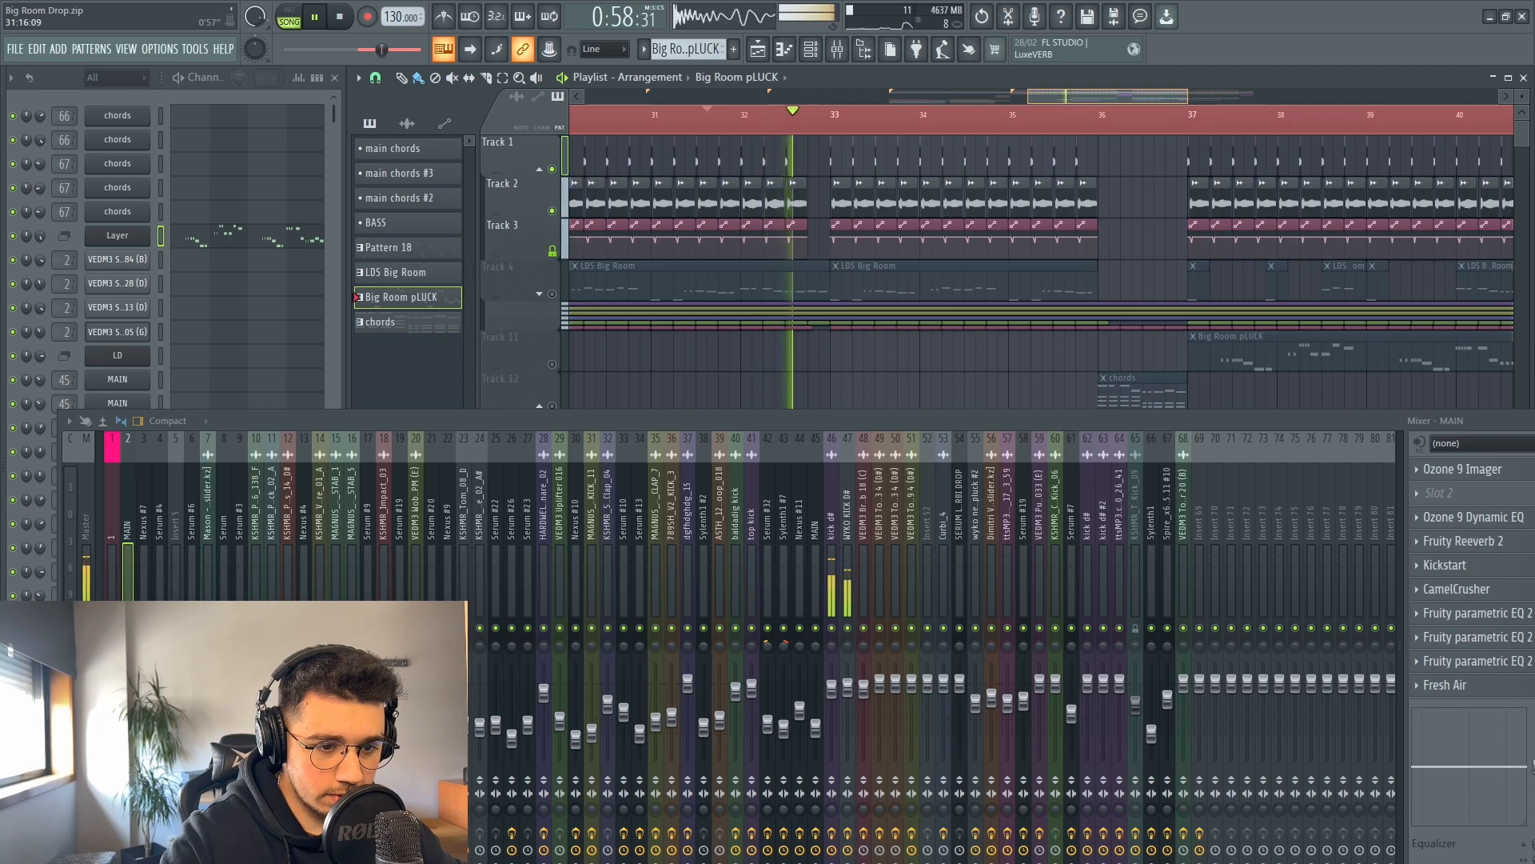
{"action": "key", "text": "space"}
- Unmute the Track 4 lead alongside the kicks and play it with the LDS Big Room notes open in the piano roll
{"action": "left_click", "coordinate": [551, 294]}
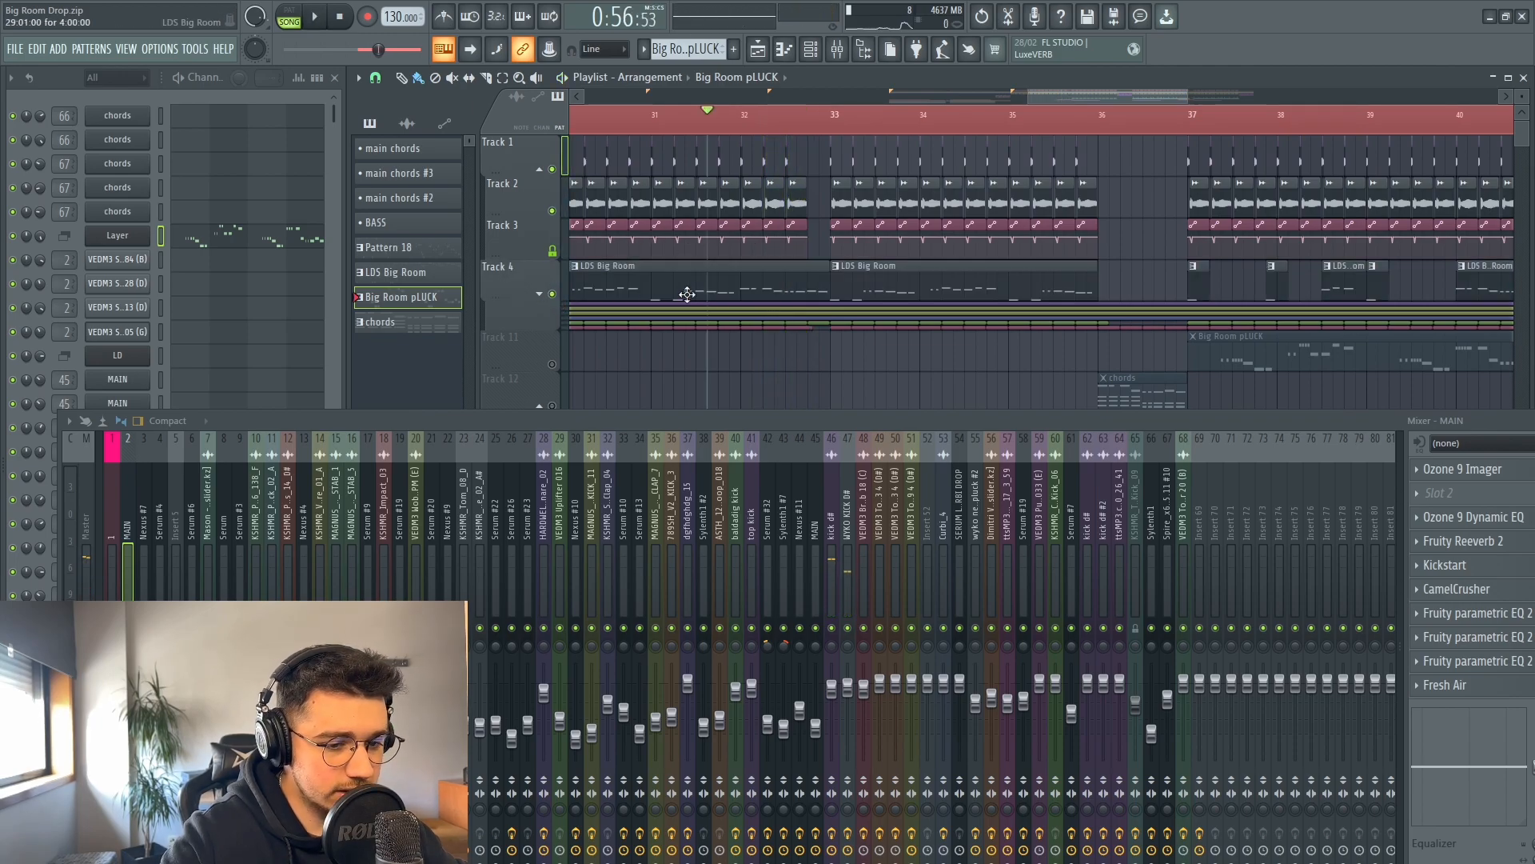
{"action": "double_click", "coordinate": [783, 278]}
{"action": "key", "text": "space"}
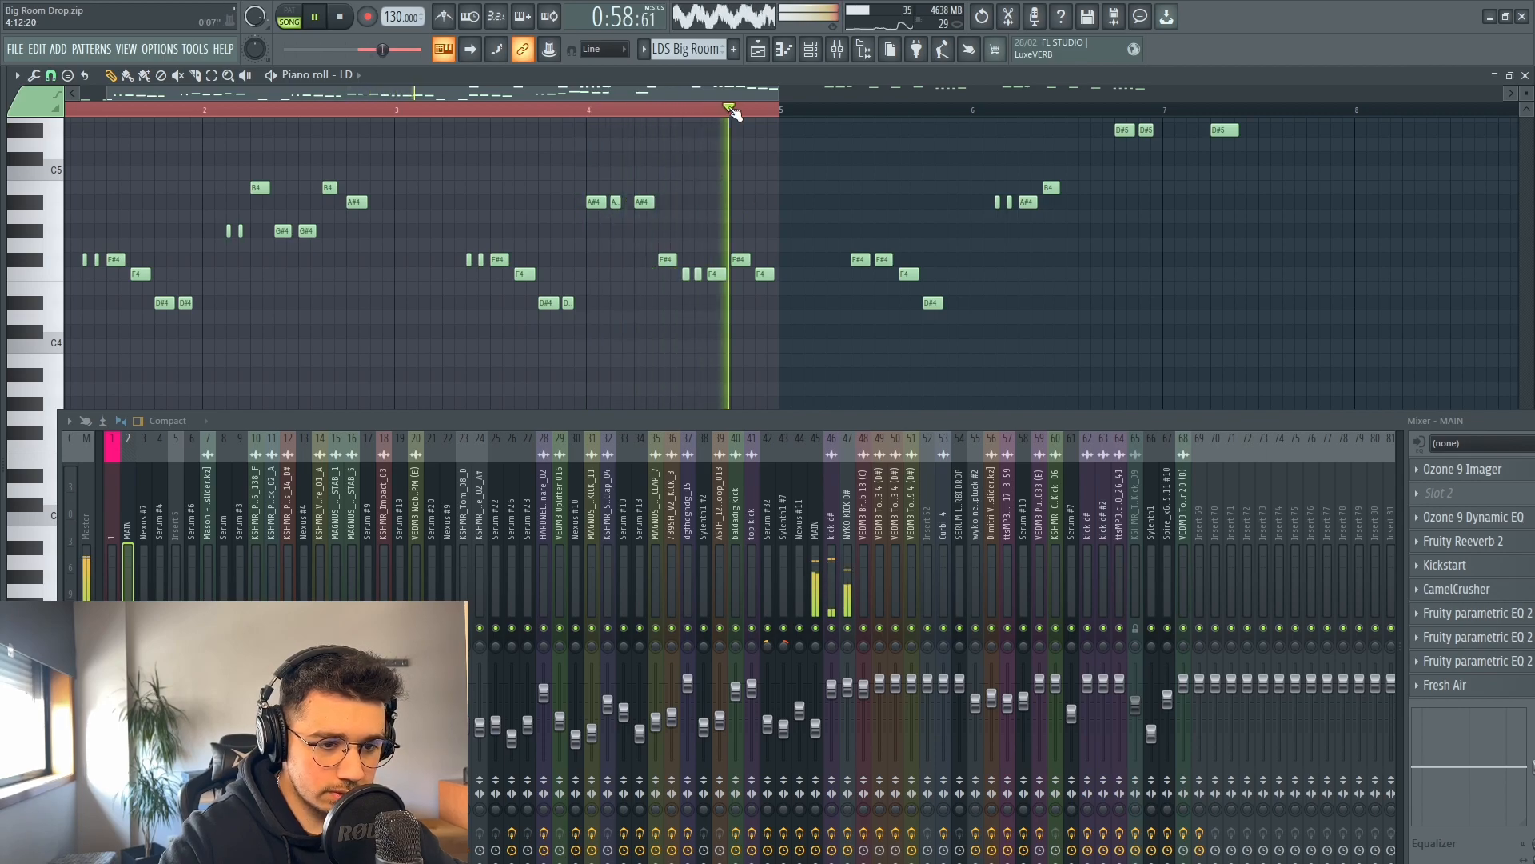
{"action": "scroll", "coordinate": [744, 114], "scroll_direction": "down", "scroll_amount": 3}
{"action": "key", "text": "Escape"}
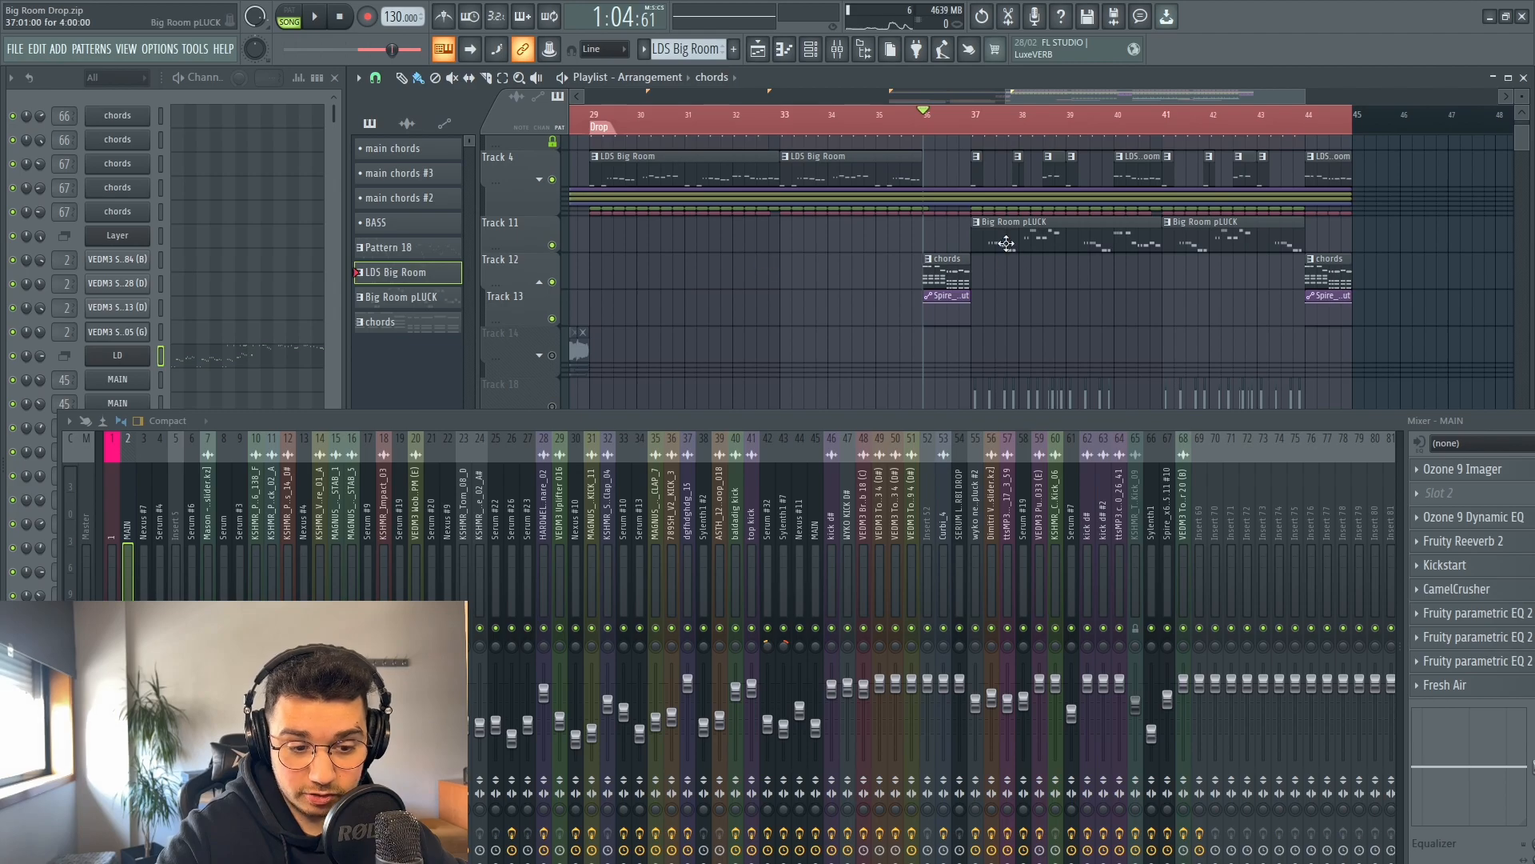
- Play the chords clip on Track 12 from bar 36 and stop playback
{"action": "key", "text": "space"}
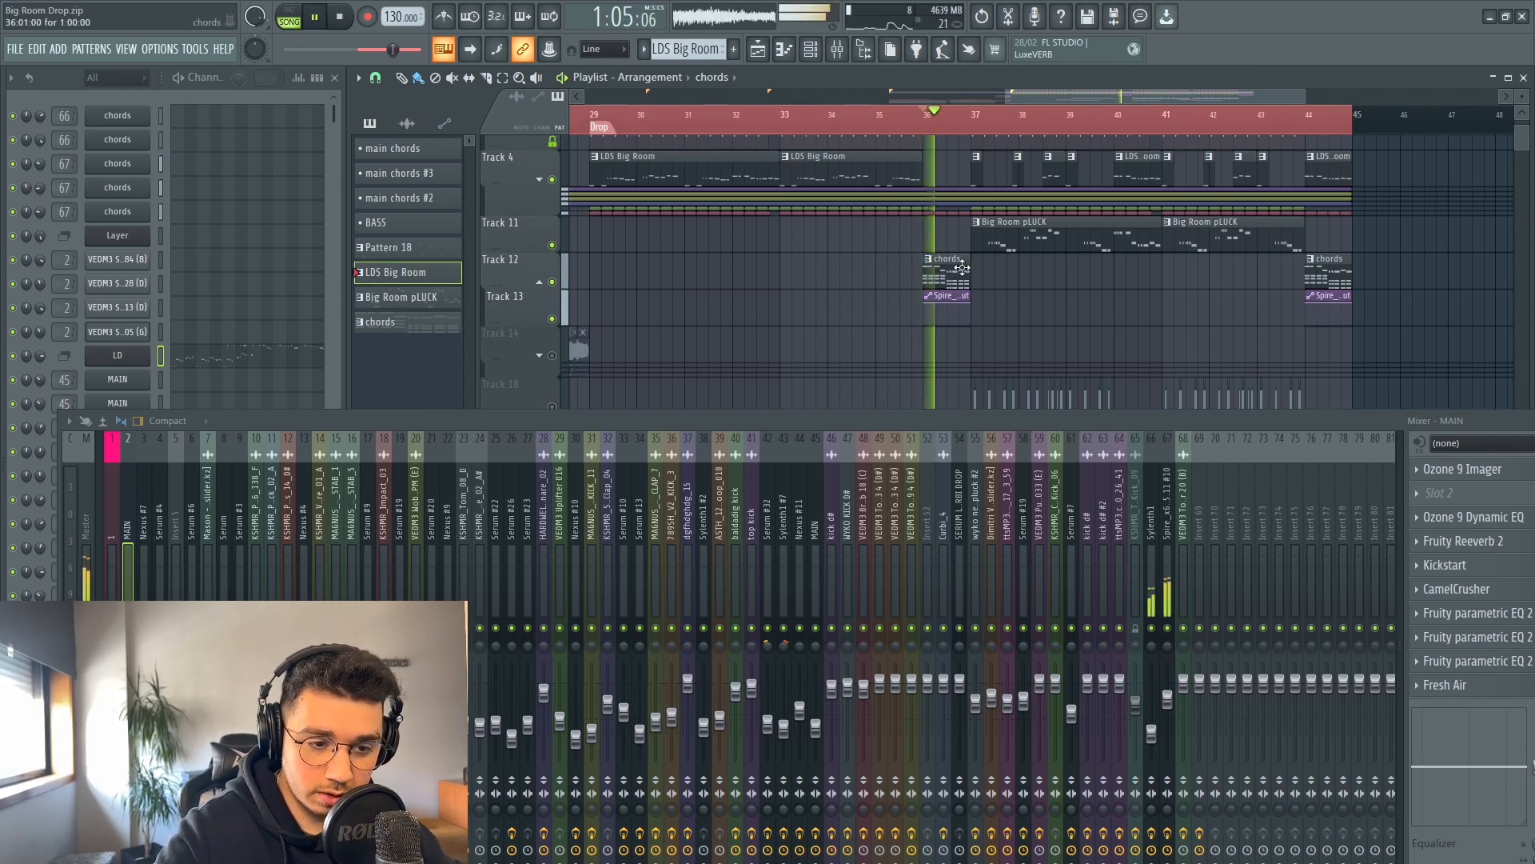
{"action": "scroll", "coordinate": [952, 132], "scroll_direction": "down", "scroll_amount": 3}
{"action": "key", "text": "space"}
- Select the percussion clips on Tracks 19 to 21 and leave only Tracks 18 to 21 audible
{"action": "scroll", "coordinate": [543, 248], "scroll_direction": "down", "scroll_amount": 4}
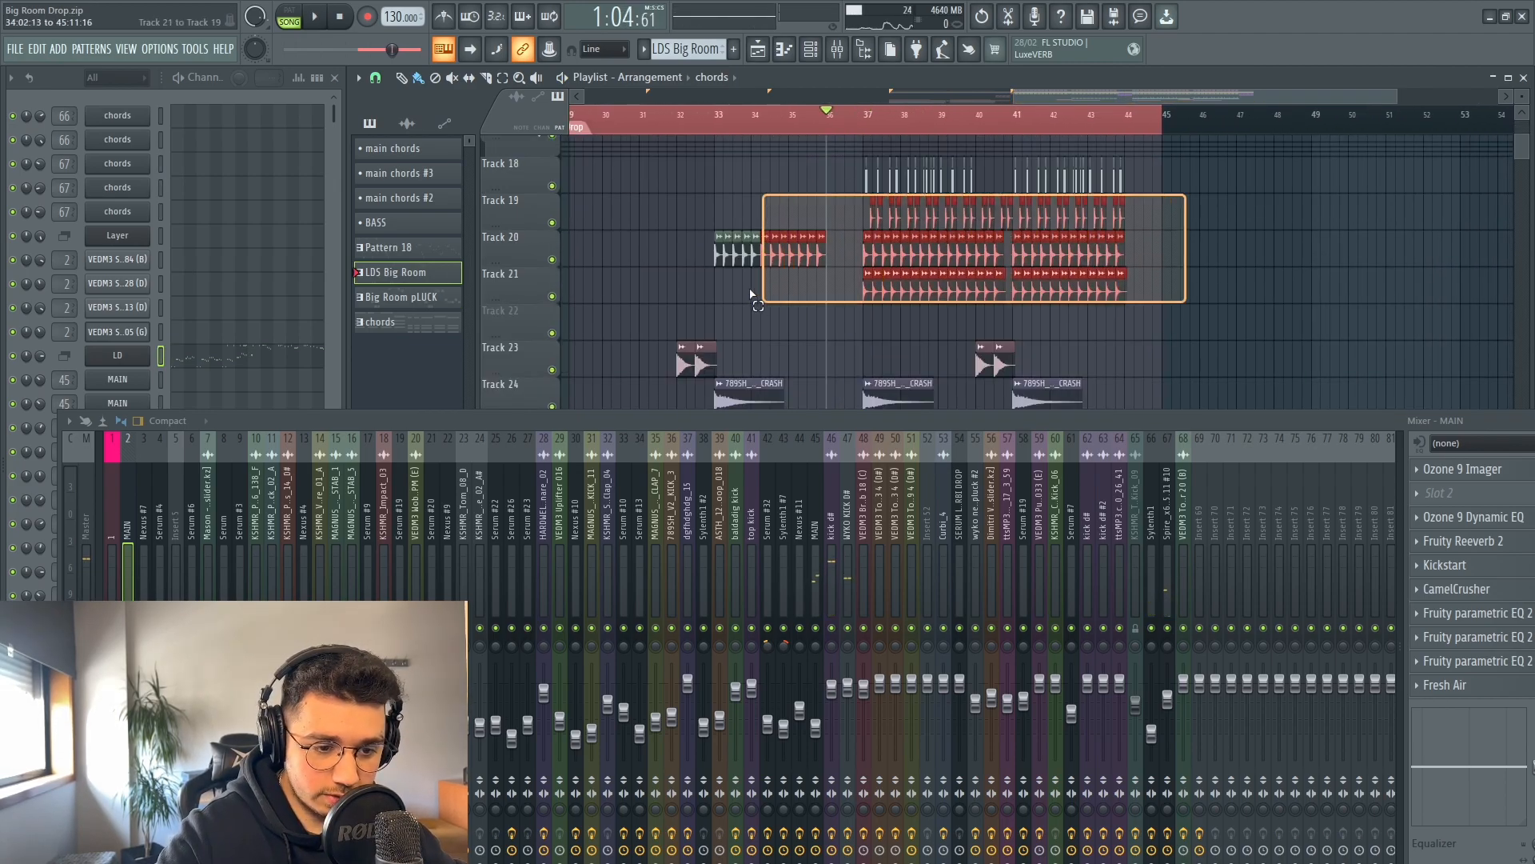
{"action": "left_click", "coordinate": [552, 223]}
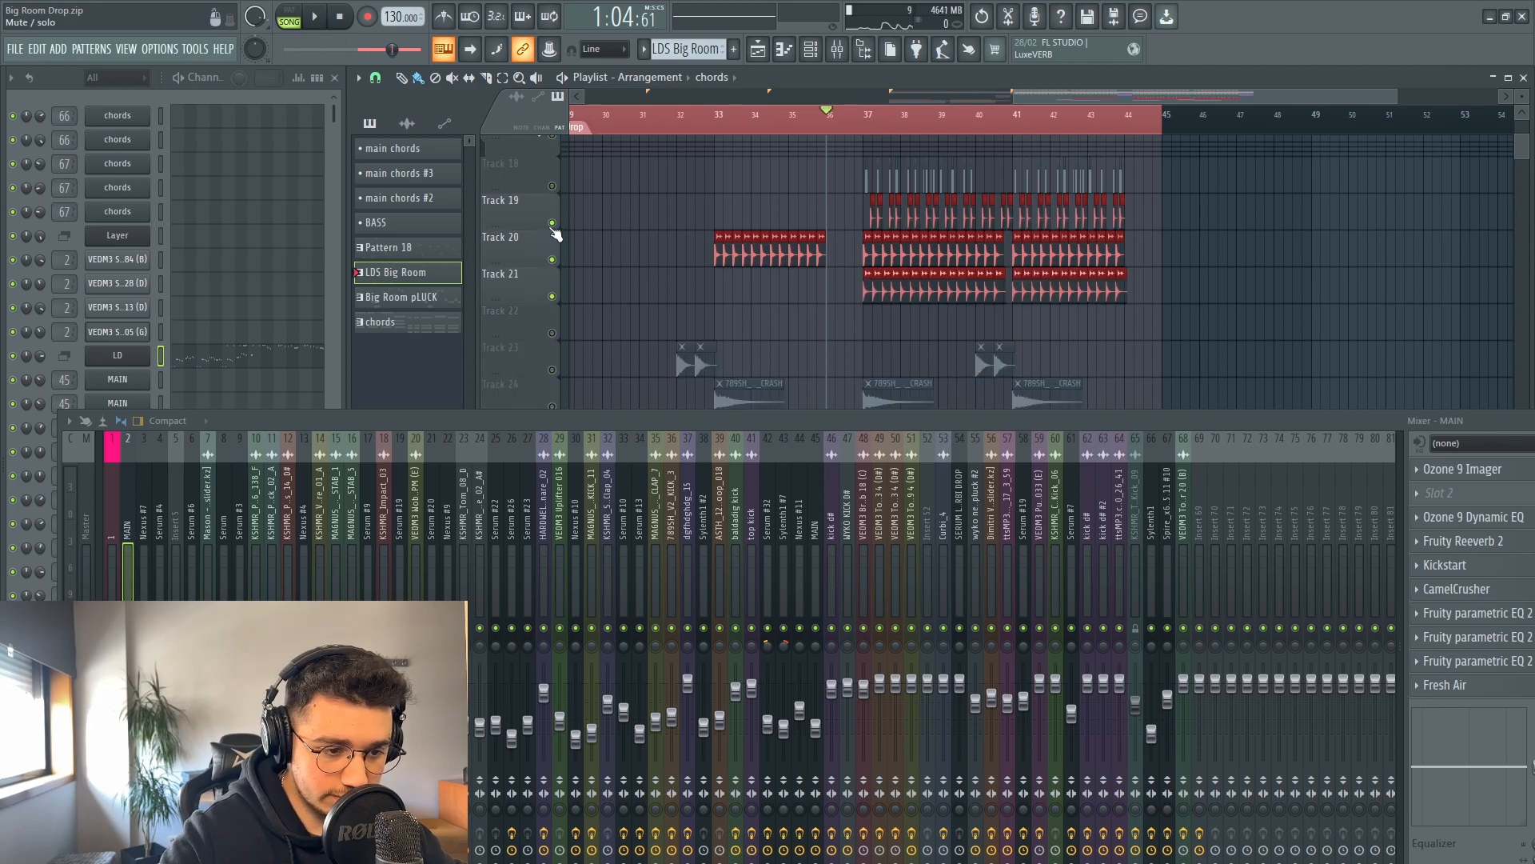
{"action": "left_click", "coordinate": [552, 186]}
- Play the isolated percussion tracks from about bar 37 and stop playback
{"action": "left_click", "coordinate": [871, 120]}
{"action": "key", "text": "space"}
{"action": "scroll", "coordinate": [997, 241], "scroll_direction": "down", "scroll_amount": 1}
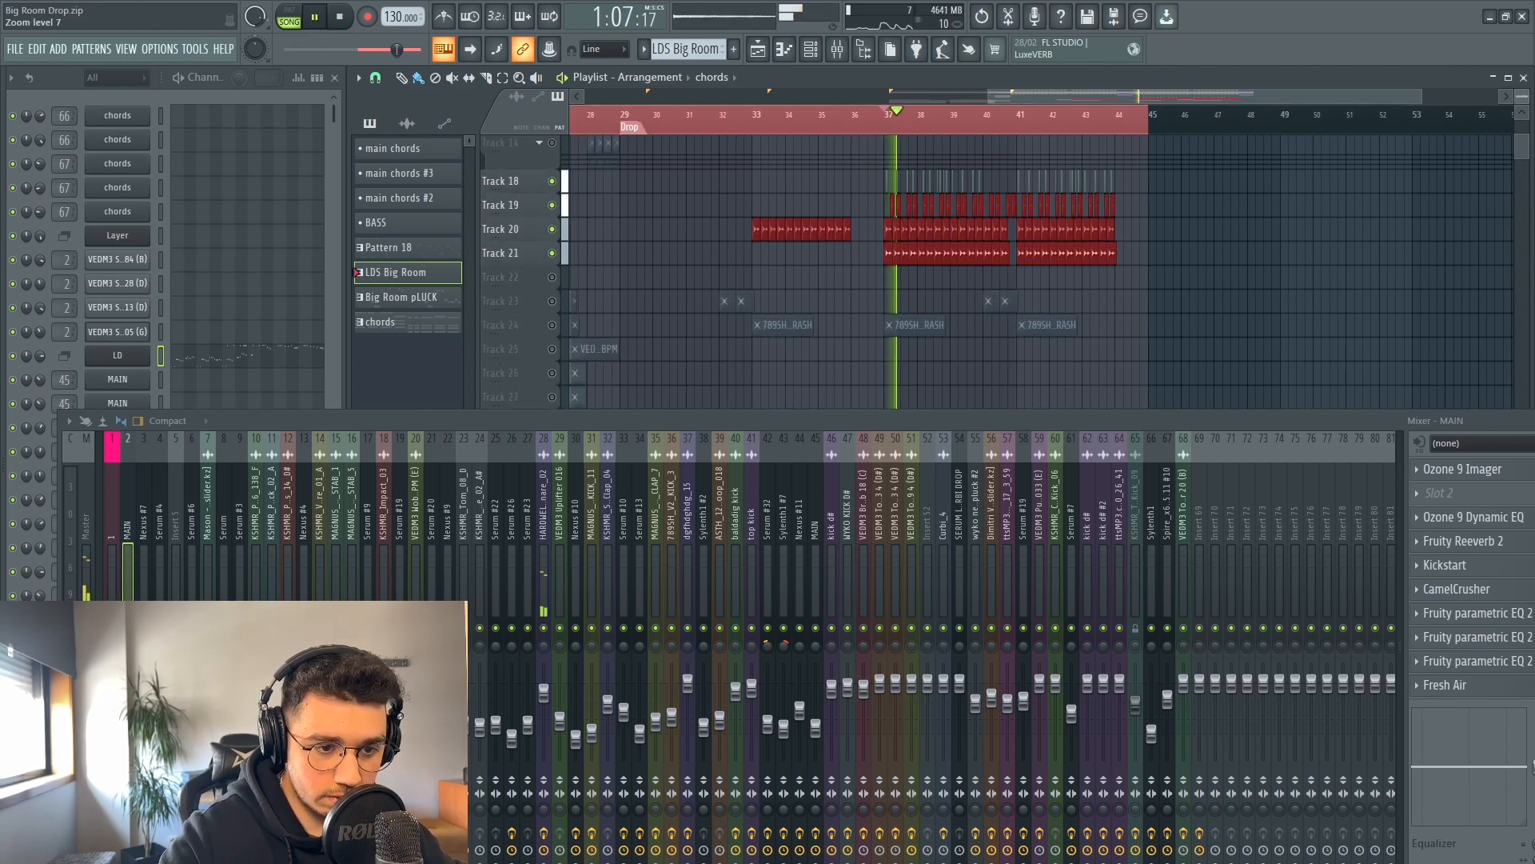
{"action": "scroll", "coordinate": [997, 241], "scroll_direction": "up", "scroll_amount": 3}
{"action": "scroll", "coordinate": [992, 231], "scroll_direction": "down", "scroll_amount": 1}
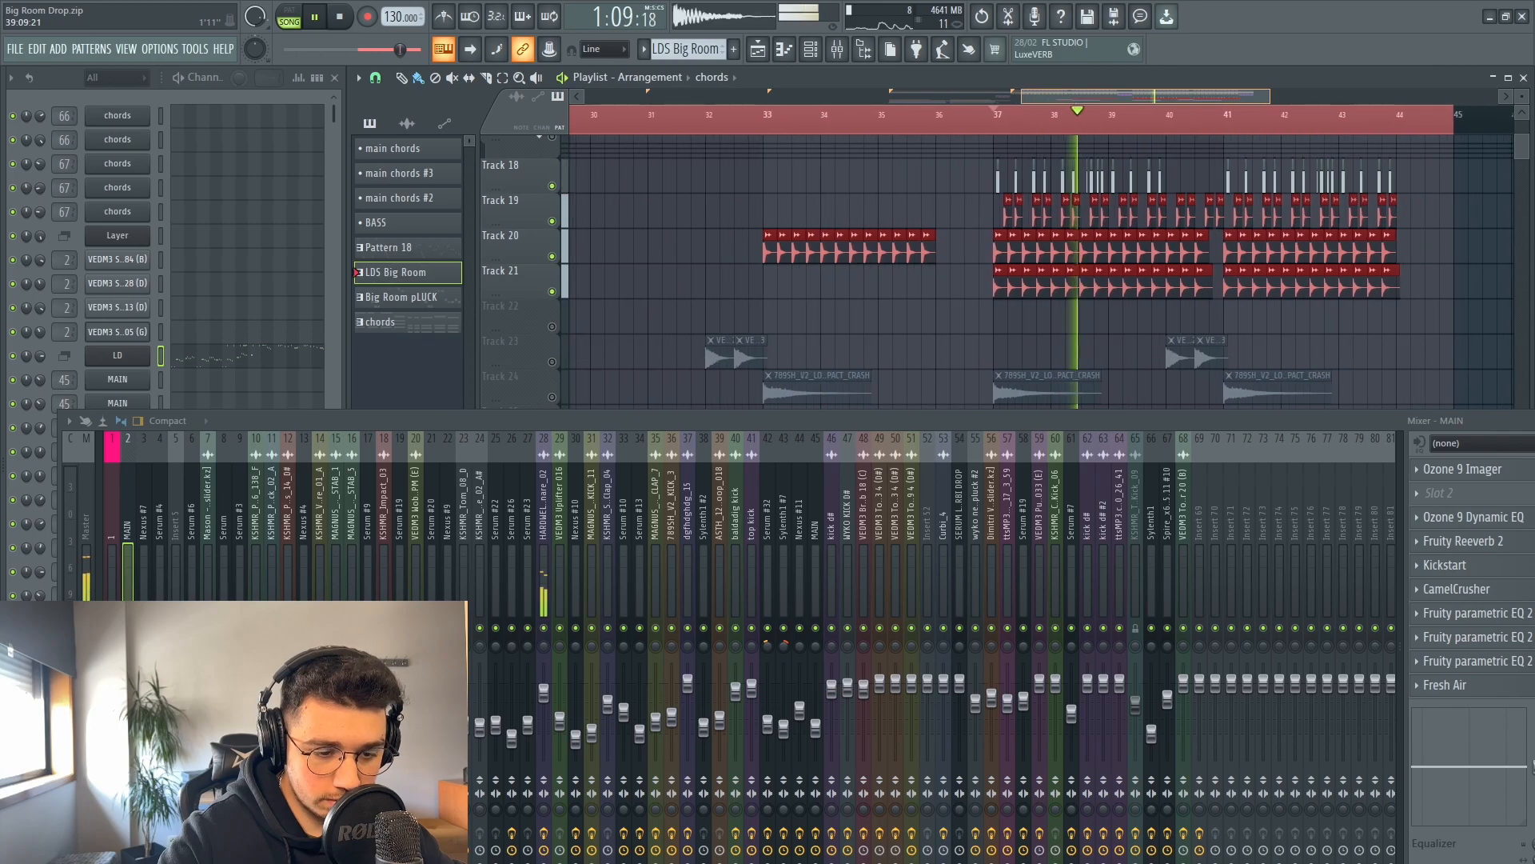
{"action": "scroll", "coordinate": [984, 219], "scroll_direction": "down", "scroll_amount": 2}
{"action": "key", "text": "space"}
- Select the build-up's impact, crash, fill and riser clips around bar 25, down to Track 30, and hide the mixer
{"action": "scroll", "coordinate": [991, 224], "scroll_direction": "down", "scroll_amount": 3}
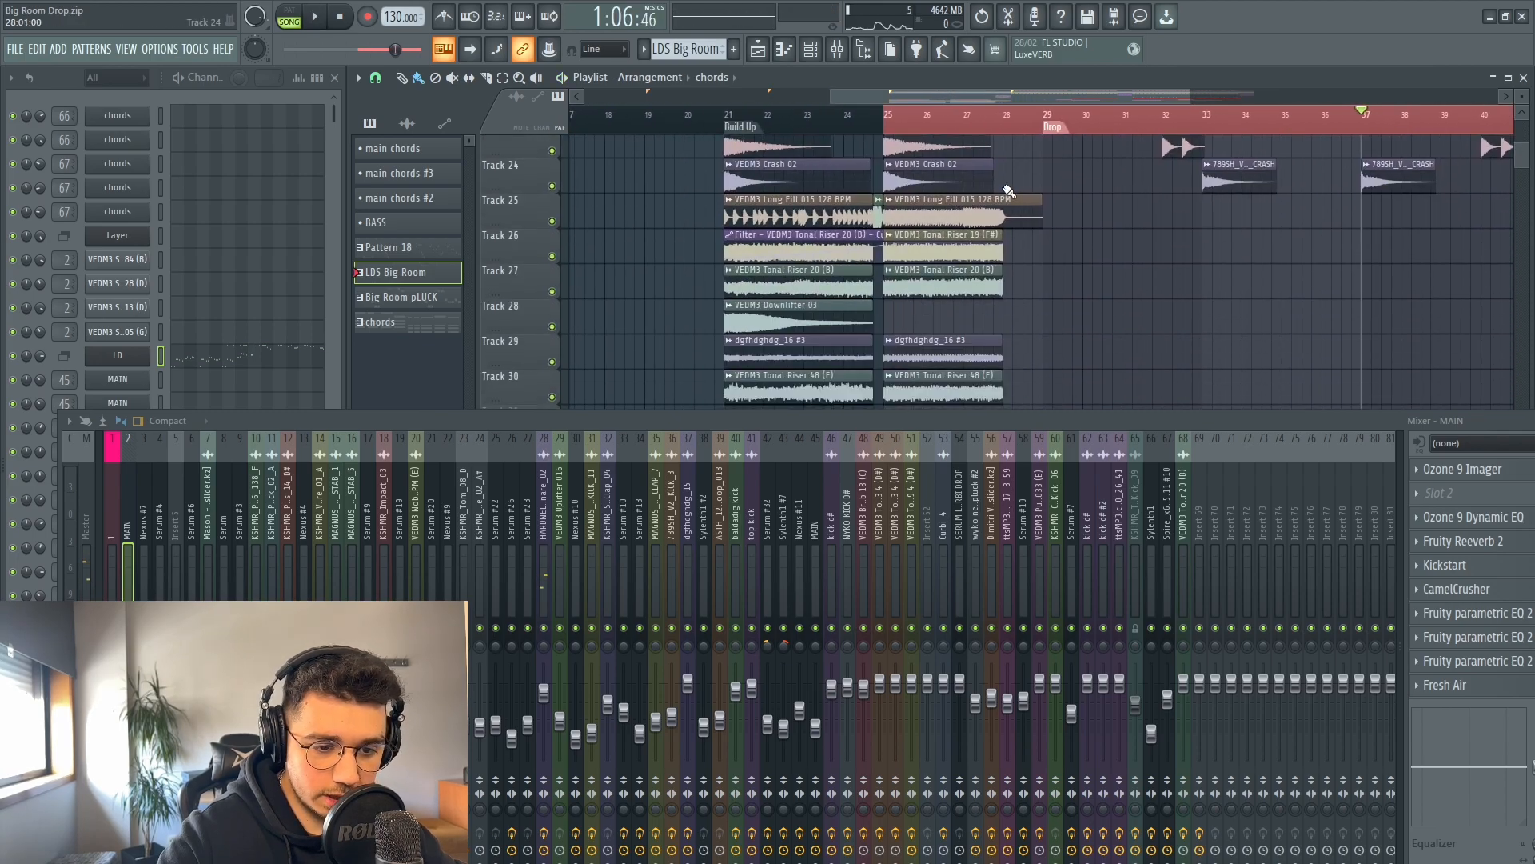
{"action": "left_click_drag", "start_coordinate": [1003, 231], "coordinate": [768, 376]}
{"action": "scroll", "coordinate": [1050, 335], "scroll_direction": "up", "scroll_amount": 5}
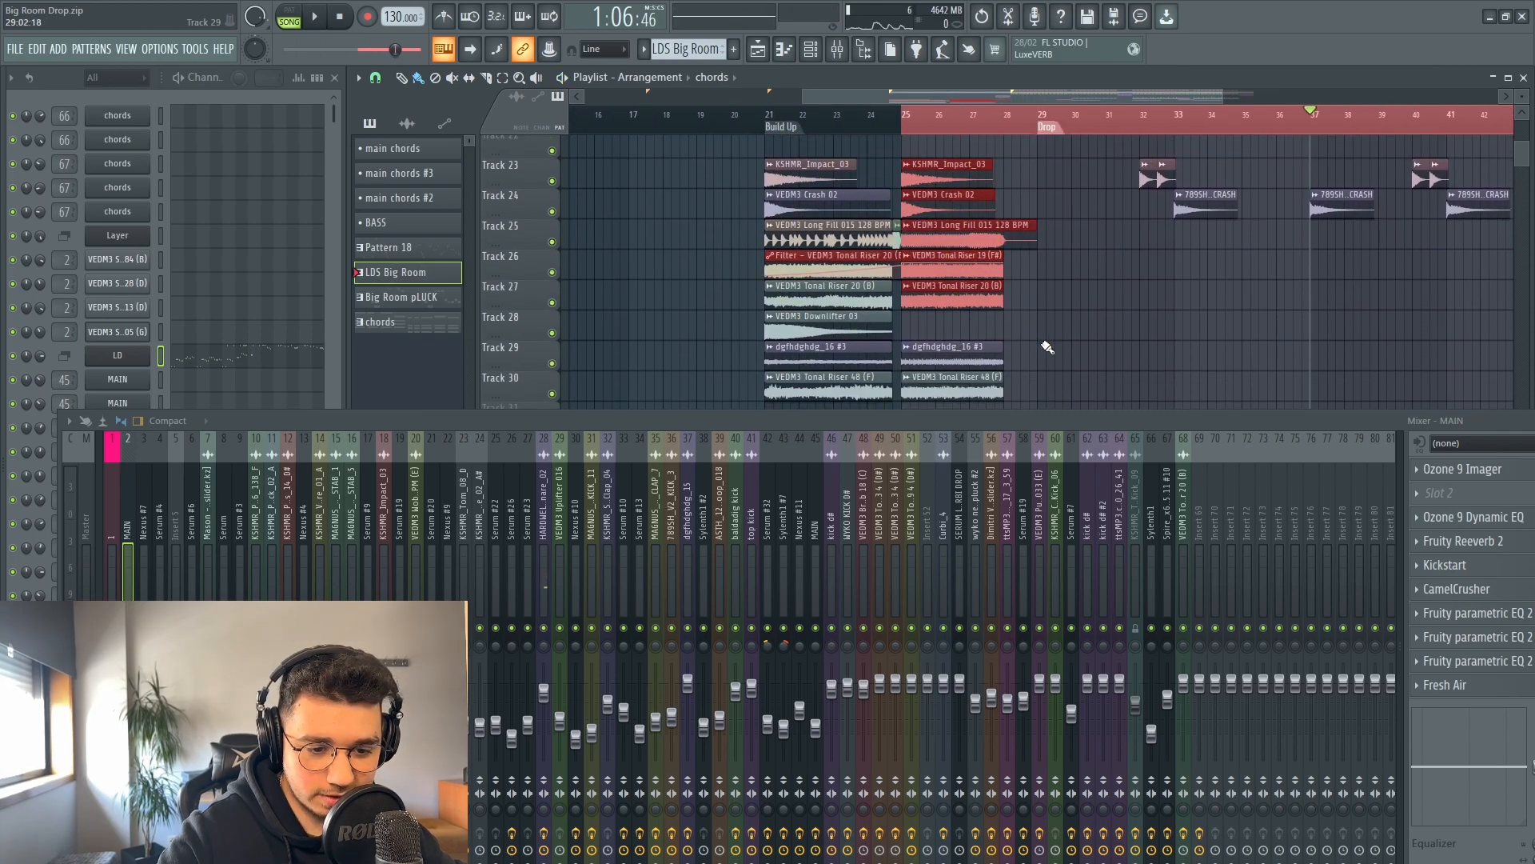
{"action": "scroll", "coordinate": [1051, 335], "scroll_direction": "down", "scroll_amount": 5}
{"action": "scroll", "coordinate": [1063, 288], "scroll_direction": "down", "scroll_amount": 2}
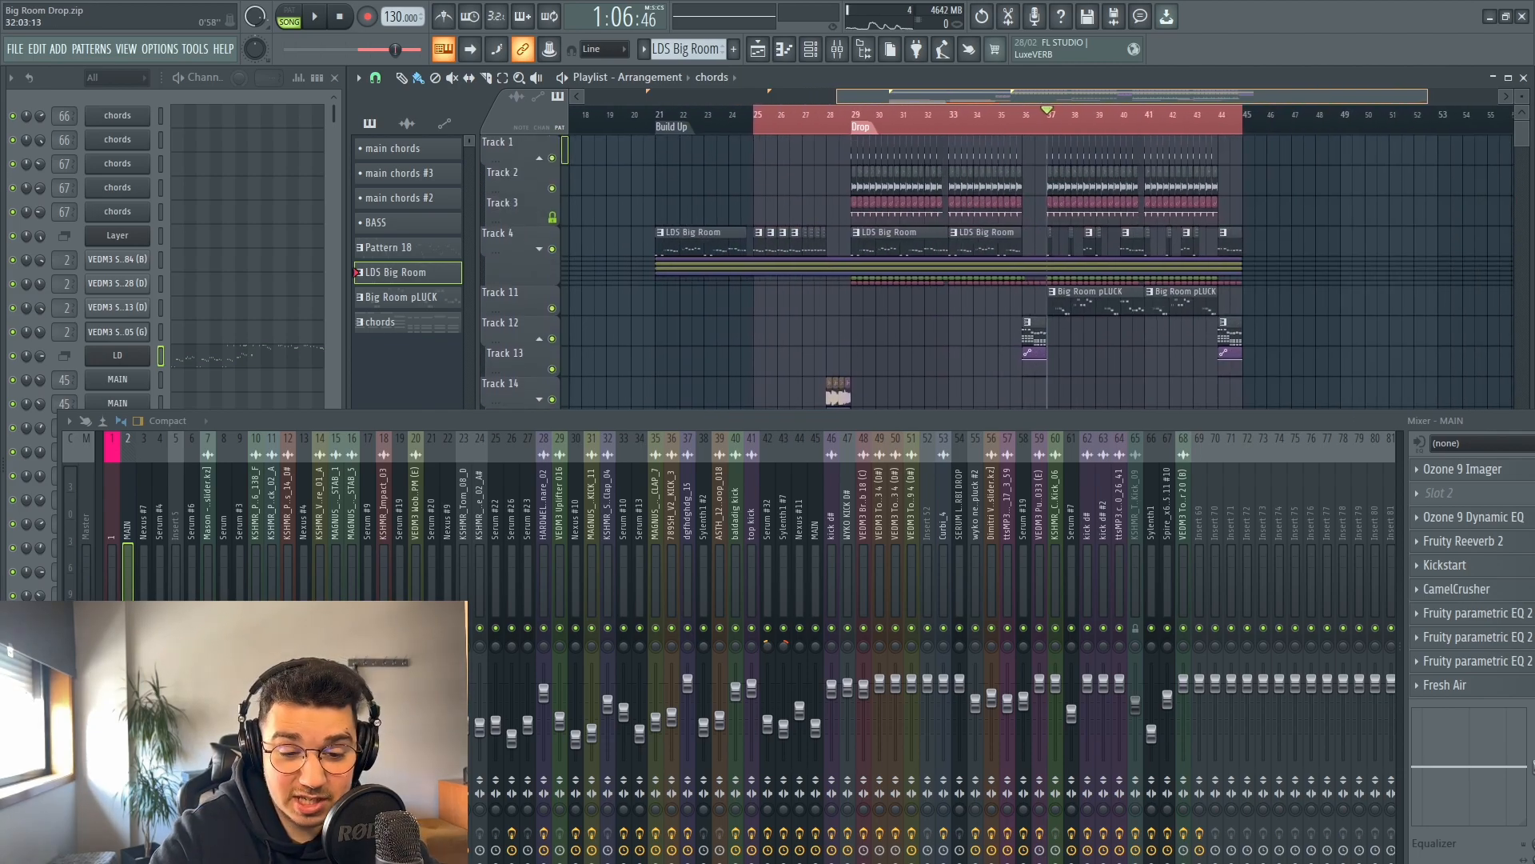
{"action": "key", "text": "F9"}
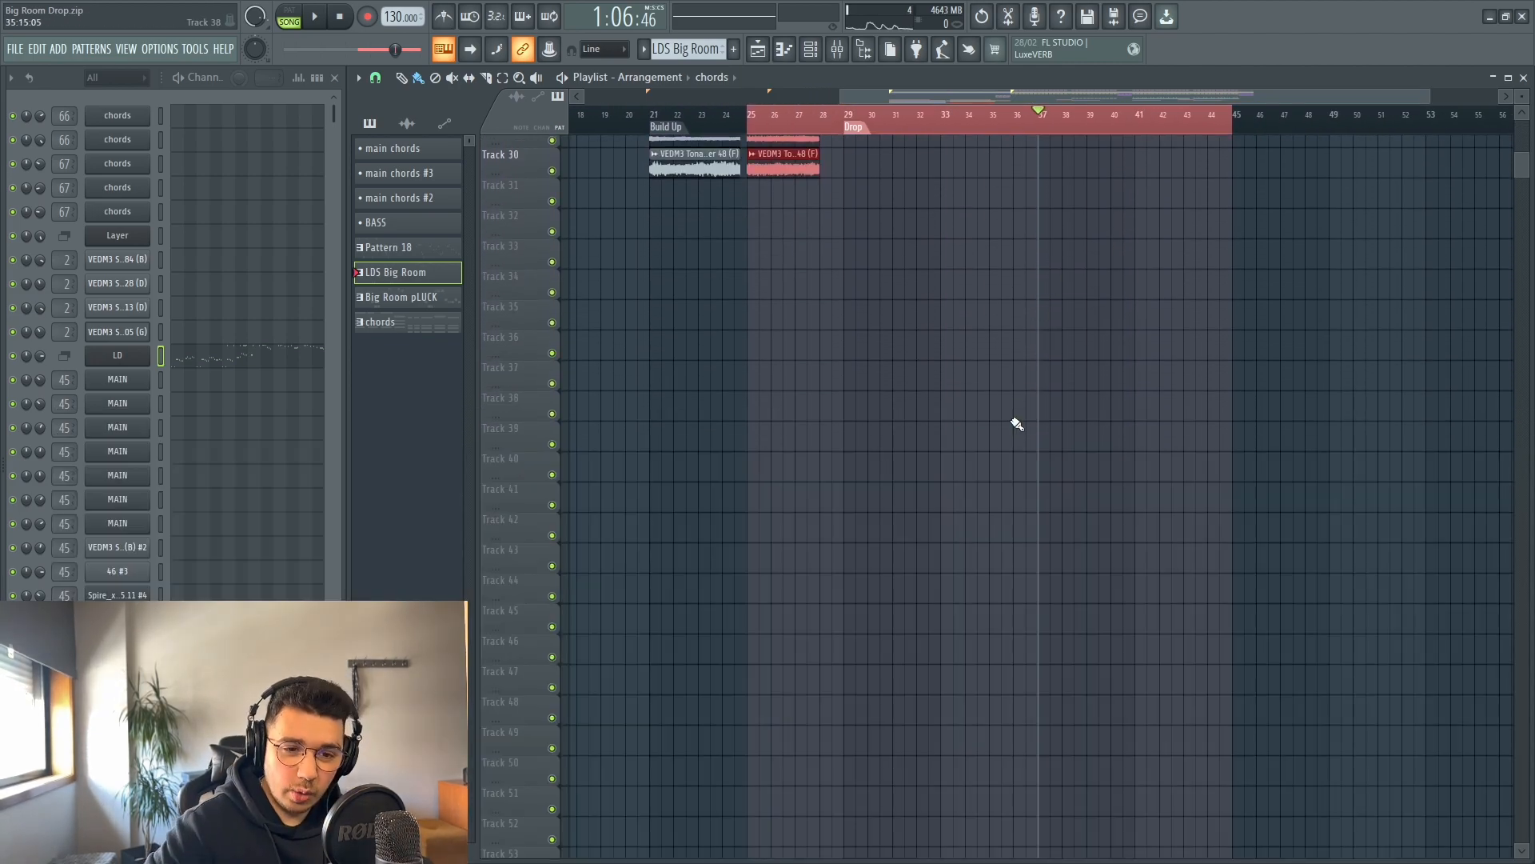